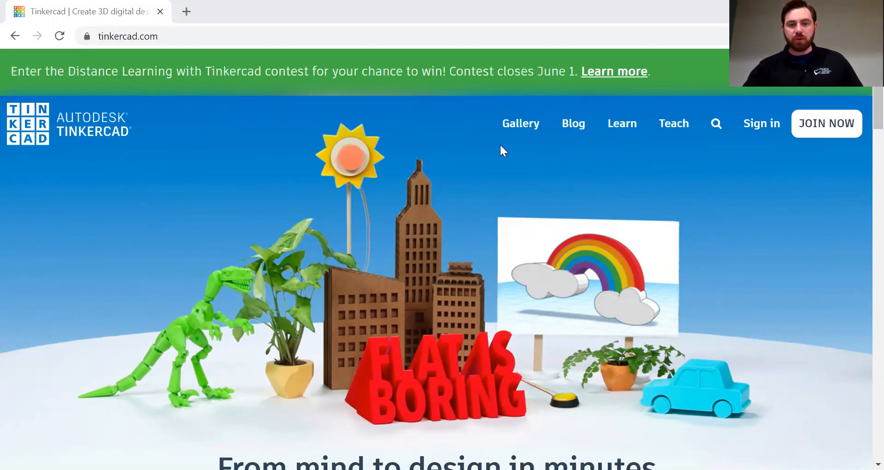
Step: Browse the Gallery's staff-favourite designs, scrolling down through them and back to the top
{"action": "left_click", "coordinate": [528, 131]}
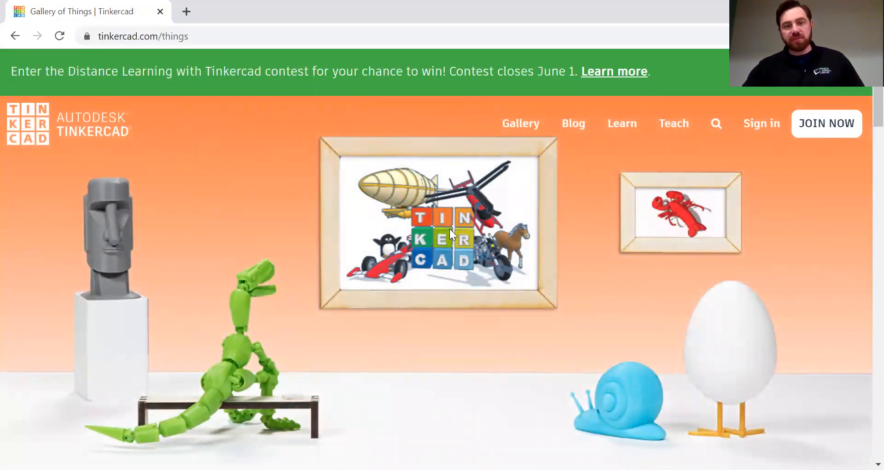
{"action": "scroll", "coordinate": [449, 228], "scroll_direction": "down", "scroll_amount": 6}
{"action": "scroll", "coordinate": [447, 252], "scroll_direction": "down", "scroll_amount": 3}
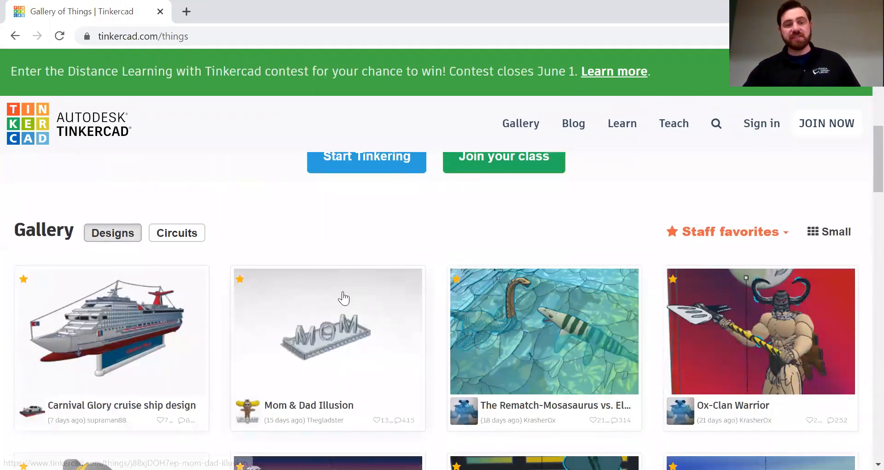
{"action": "scroll", "coordinate": [442, 315], "scroll_direction": "down", "scroll_amount": 2}
{"action": "scroll", "coordinate": [444, 315], "scroll_direction": "down", "scroll_amount": 3}
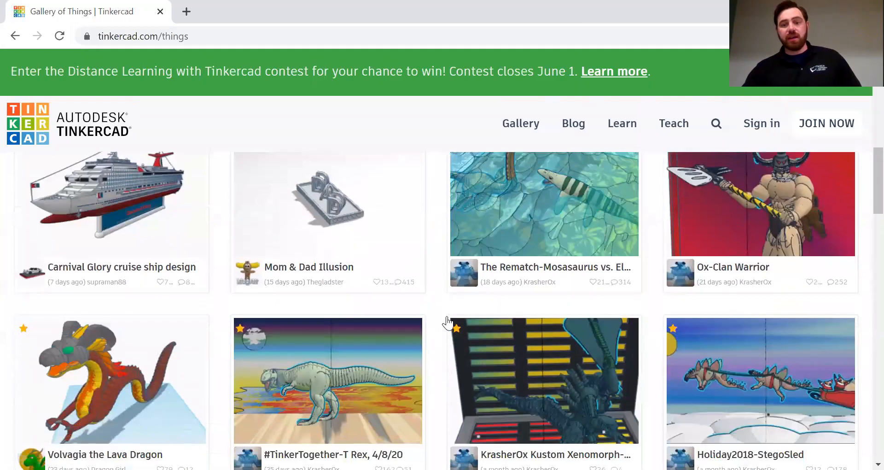
{"action": "scroll", "coordinate": [446, 302], "scroll_direction": "down", "scroll_amount": 2}
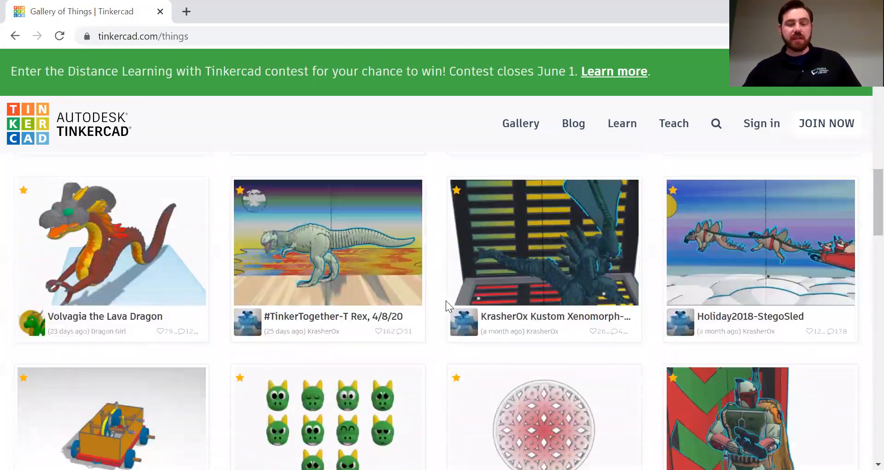
{"action": "scroll", "coordinate": [428, 313], "scroll_direction": "down", "scroll_amount": 3}
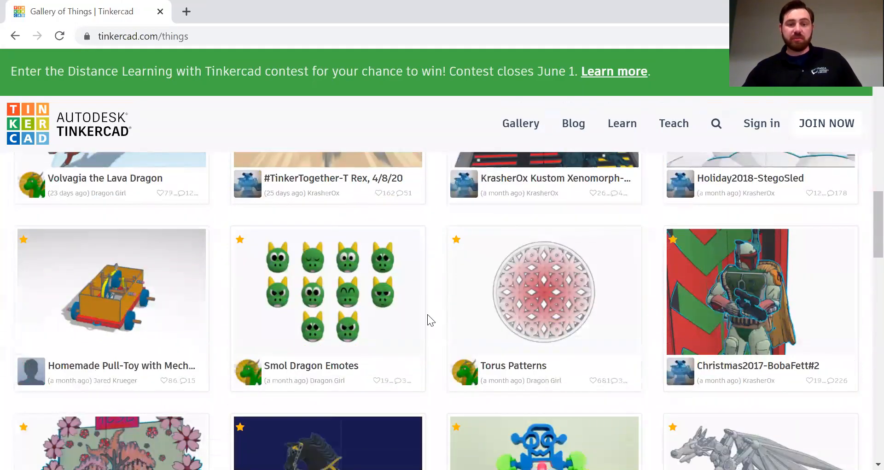
{"action": "scroll", "coordinate": [427, 314], "scroll_direction": "down", "scroll_amount": 3}
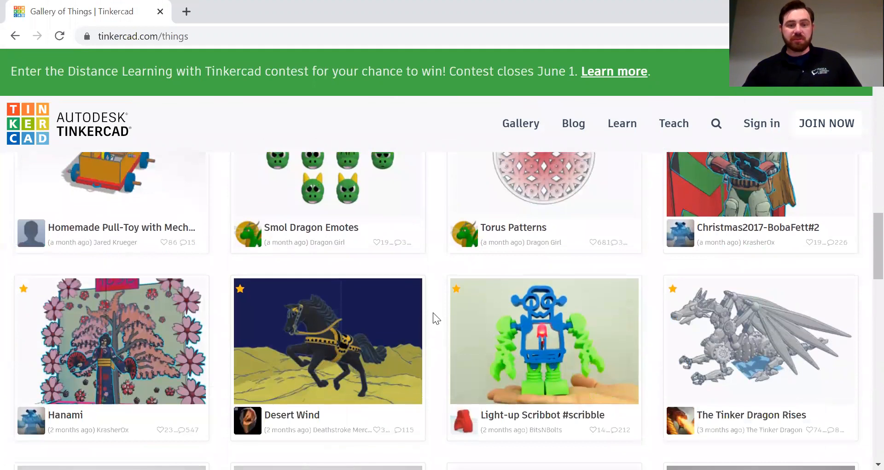
{"action": "scroll", "coordinate": [433, 313], "scroll_direction": "down", "scroll_amount": 5}
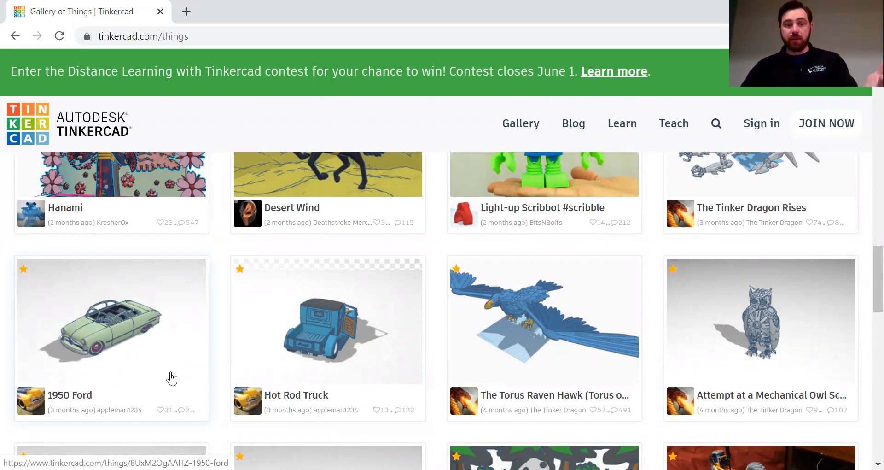
{"action": "scroll", "coordinate": [171, 377], "scroll_direction": "up", "scroll_amount": 13}
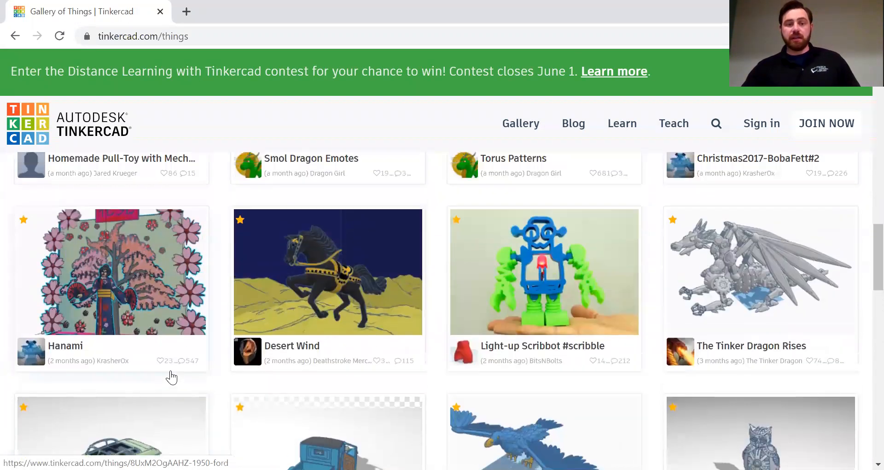
{"action": "scroll", "coordinate": [171, 372], "scroll_direction": "up", "scroll_amount": 7}
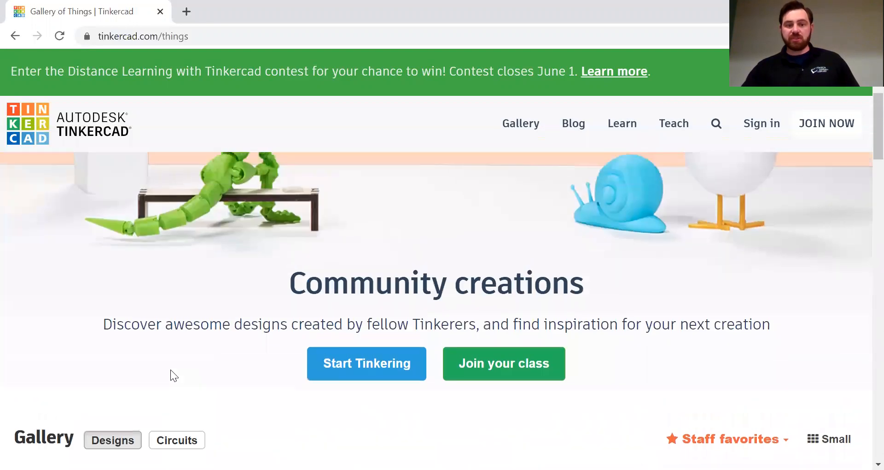
{"action": "scroll", "coordinate": [171, 369], "scroll_direction": "up", "scroll_amount": 4}
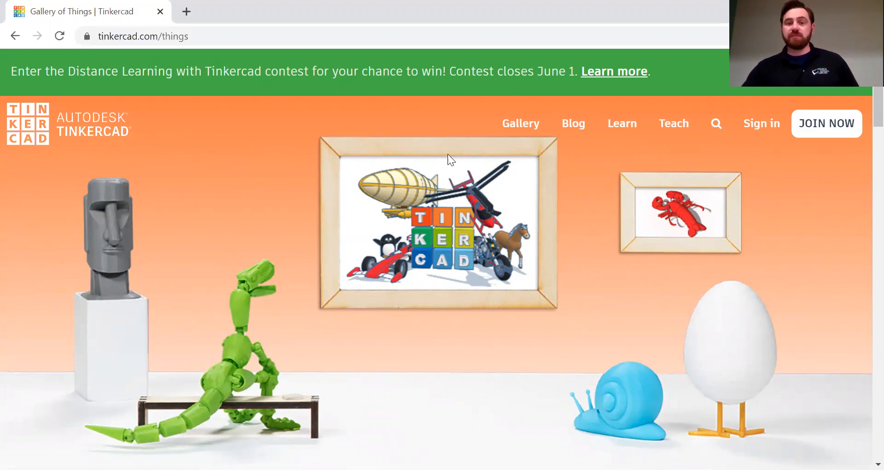
Step: Look through the Learn page's 'Tinkercad is' tiles and the Start learning 3D section
{"action": "left_click", "coordinate": [624, 128]}
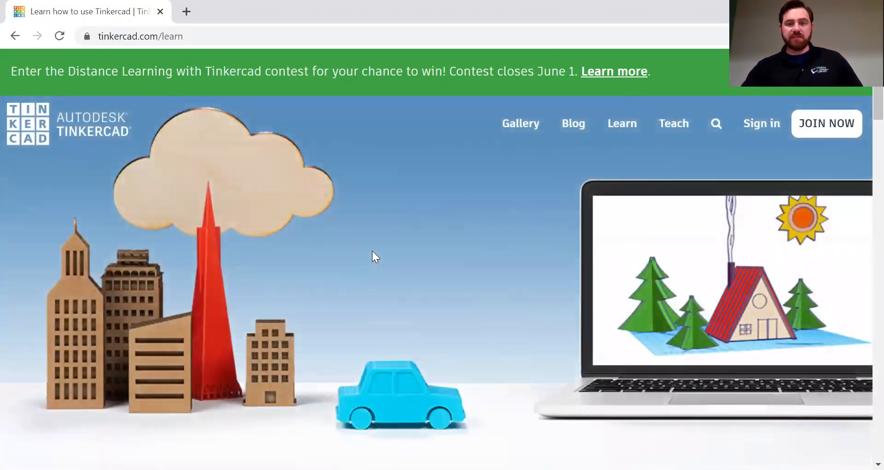
{"action": "scroll", "coordinate": [372, 250], "scroll_direction": "down", "scroll_amount": 3}
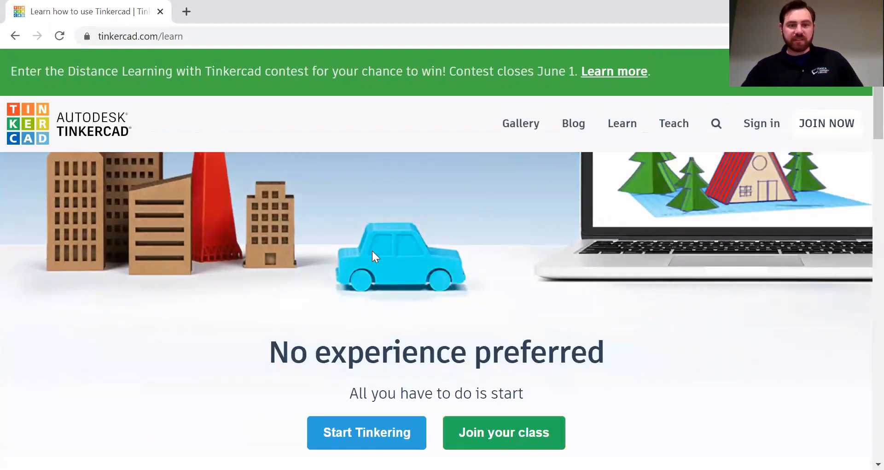
{"action": "scroll", "coordinate": [372, 251], "scroll_direction": "down", "scroll_amount": 3}
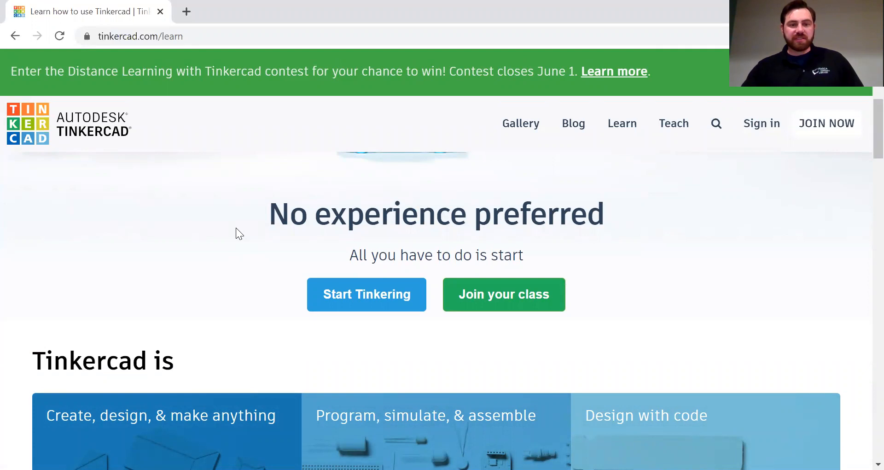
{"action": "scroll", "coordinate": [235, 227], "scroll_direction": "down", "scroll_amount": 2}
{"action": "scroll", "coordinate": [236, 228], "scroll_direction": "down", "scroll_amount": 2}
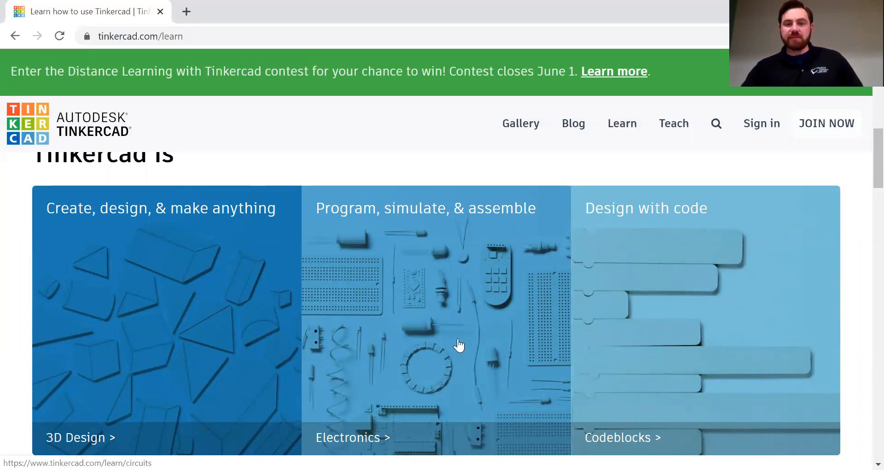
{"action": "scroll", "coordinate": [420, 342], "scroll_direction": "down", "scroll_amount": 2}
{"action": "scroll", "coordinate": [420, 342], "scroll_direction": "up", "scroll_amount": 2}
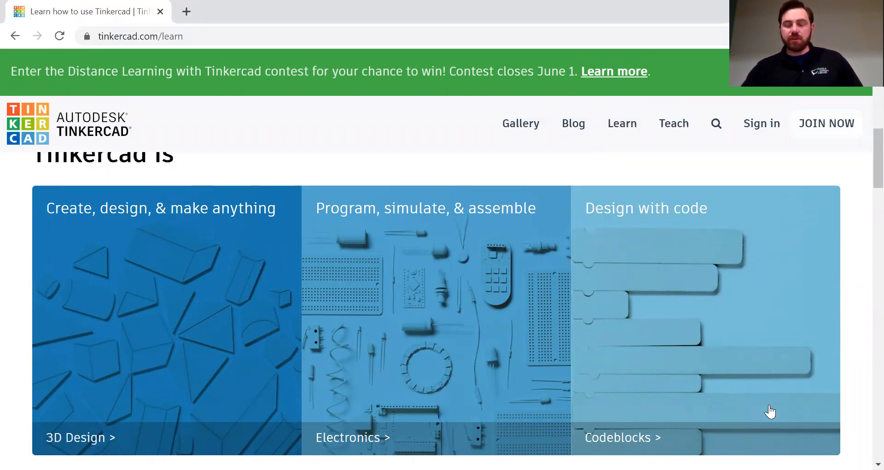
{"action": "scroll", "coordinate": [770, 411], "scroll_direction": "down", "scroll_amount": 1}
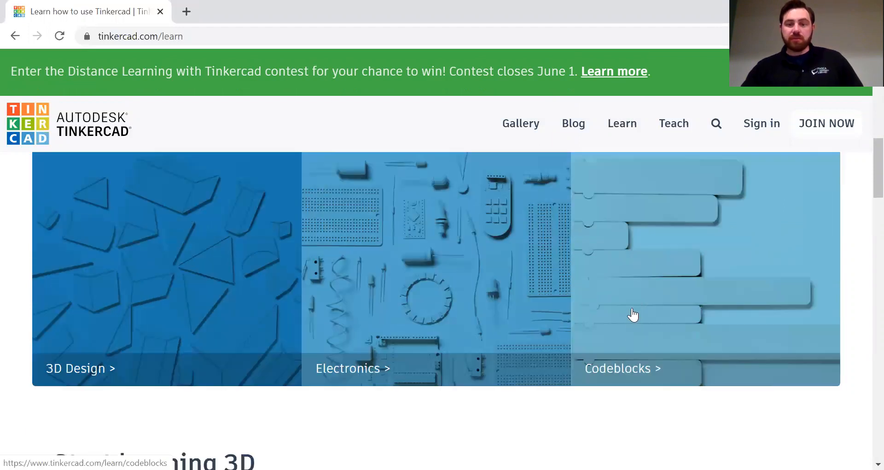
{"action": "scroll", "coordinate": [630, 370], "scroll_direction": "up", "scroll_amount": 1}
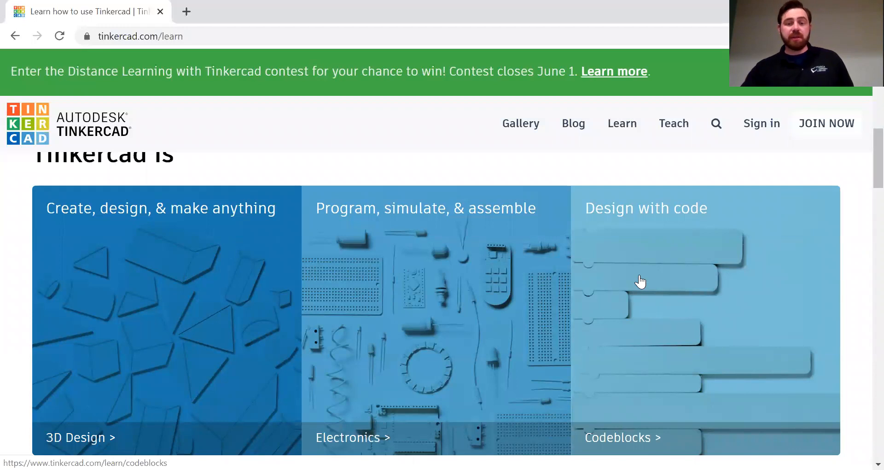
{"action": "scroll", "coordinate": [640, 282], "scroll_direction": "down", "scroll_amount": 3}
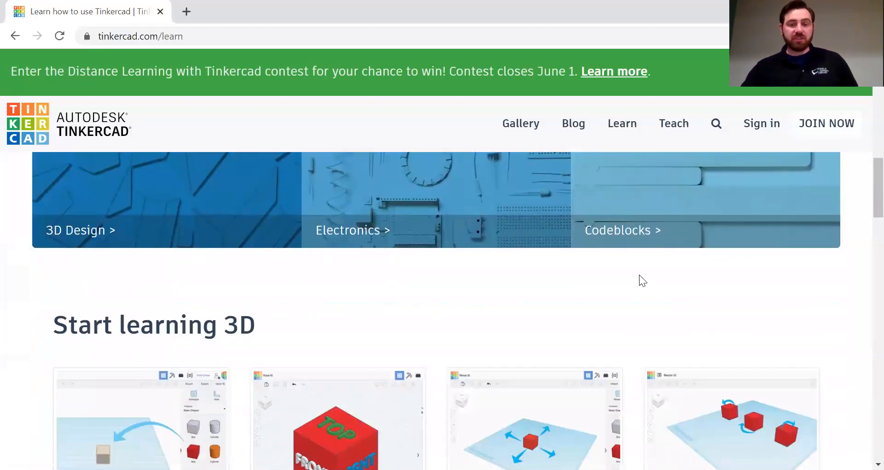
{"action": "scroll", "coordinate": [639, 274], "scroll_direction": "down", "scroll_amount": 1}
{"action": "scroll", "coordinate": [639, 274], "scroll_direction": "up", "scroll_amount": 9}
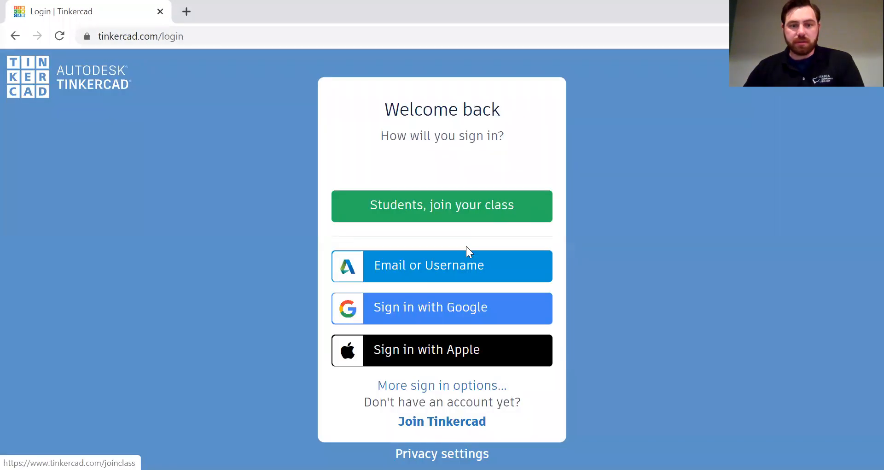
Step: Sign in via Email or Username with the account e-mail and password
{"action": "left_click", "coordinate": [452, 273]}
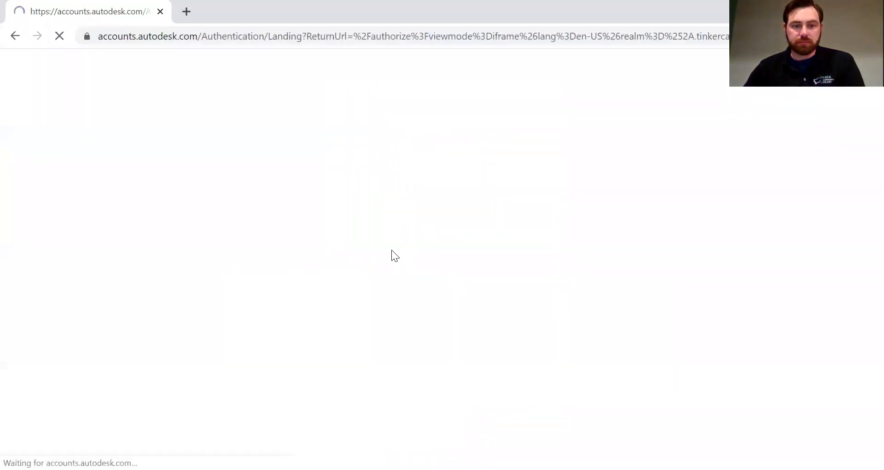
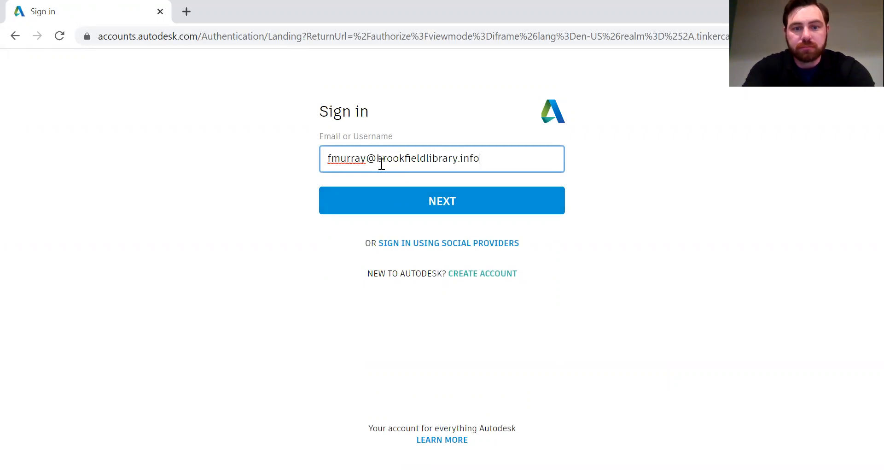
{"action": "key", "text": "Return"}
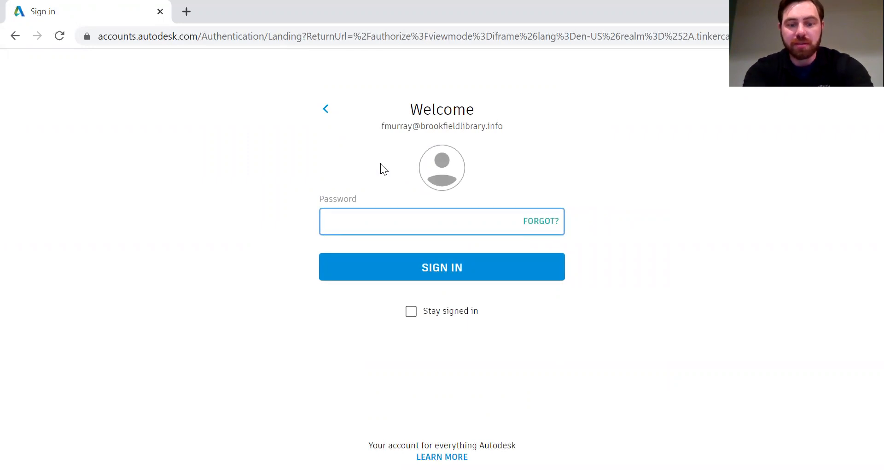
{"action": "type", "text": "********"}
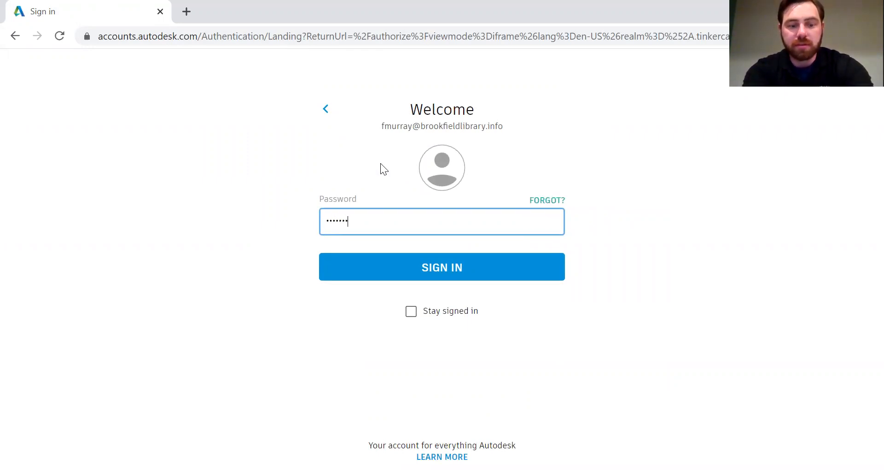
{"action": "type", "text": "***"}
{"action": "key", "text": "Return"}
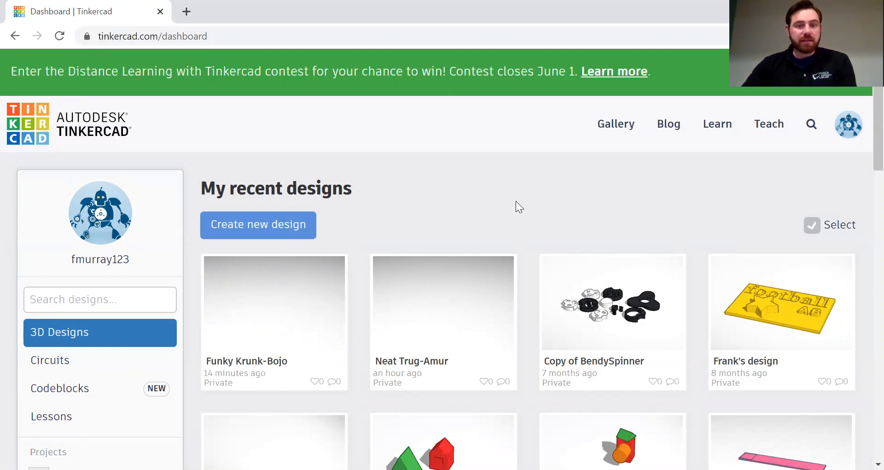
Step: Show the completed lessons, Start Simulating and My first Lesson, on the dashboard
{"action": "scroll", "coordinate": [374, 188], "scroll_direction": "down", "scroll_amount": 2}
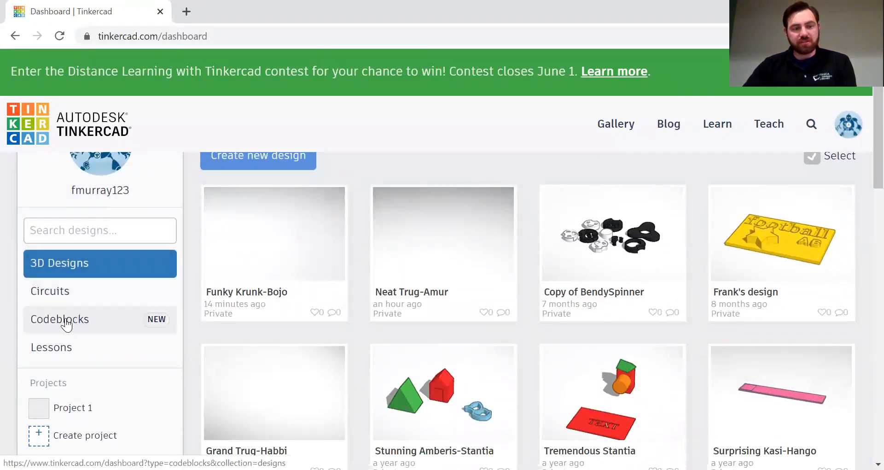
{"action": "left_click", "coordinate": [72, 354]}
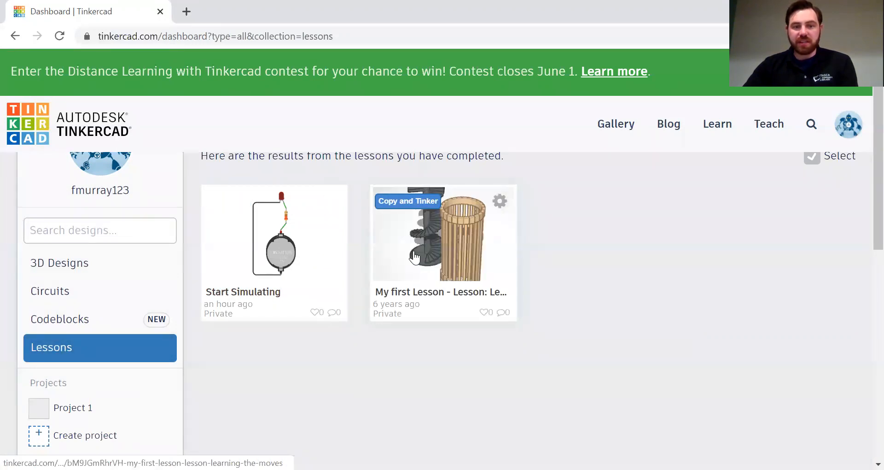
{"action": "left_click", "coordinate": [161, 351]}
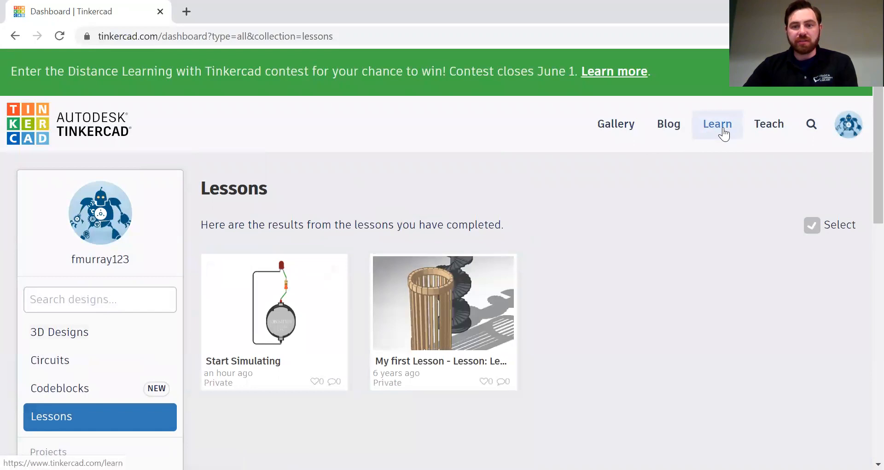
{"action": "left_click", "coordinate": [723, 134]}
Step: Browse the 3D Lessons cards: Minecraft Party Glasses, Chess Pawn, Ruler - Cm and Luggage Tag
{"action": "scroll", "coordinate": [523, 241], "scroll_direction": "down", "scroll_amount": 1}
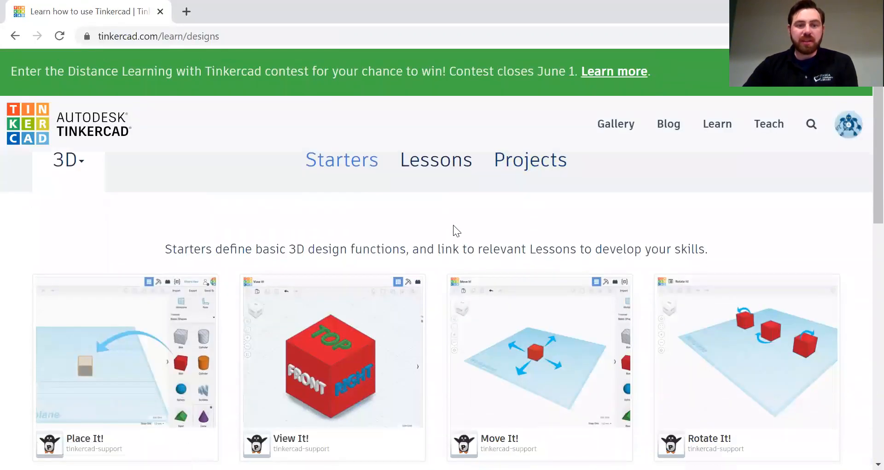
{"action": "scroll", "coordinate": [297, 256], "scroll_direction": "down", "scroll_amount": 3}
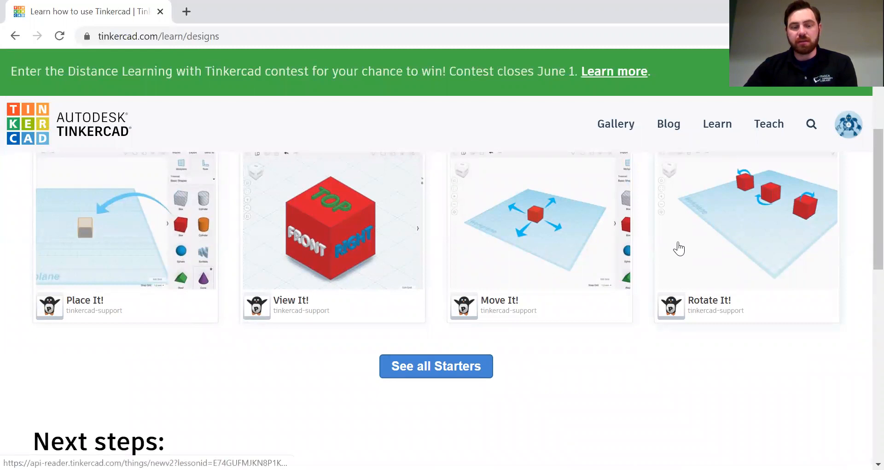
{"action": "scroll", "coordinate": [569, 251], "scroll_direction": "up", "scroll_amount": 5}
{"action": "left_click", "coordinate": [449, 240]}
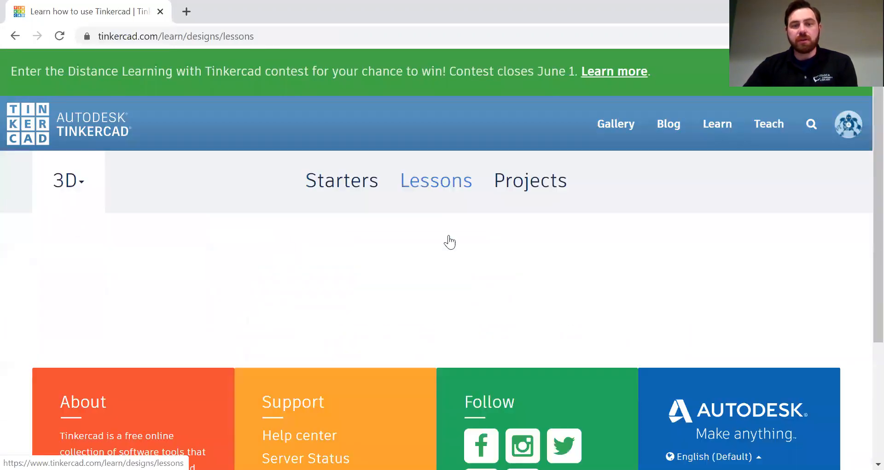
{"action": "scroll", "coordinate": [440, 248], "scroll_direction": "down", "scroll_amount": 2}
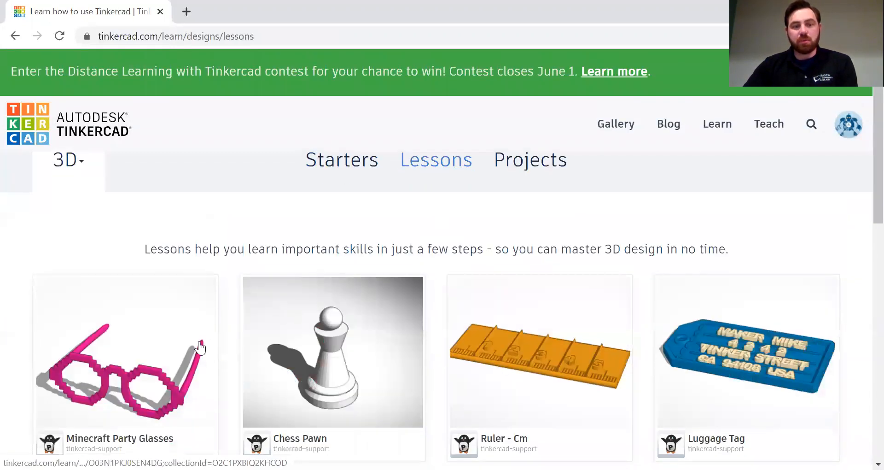
{"action": "scroll", "coordinate": [194, 348], "scroll_direction": "down", "scroll_amount": 1}
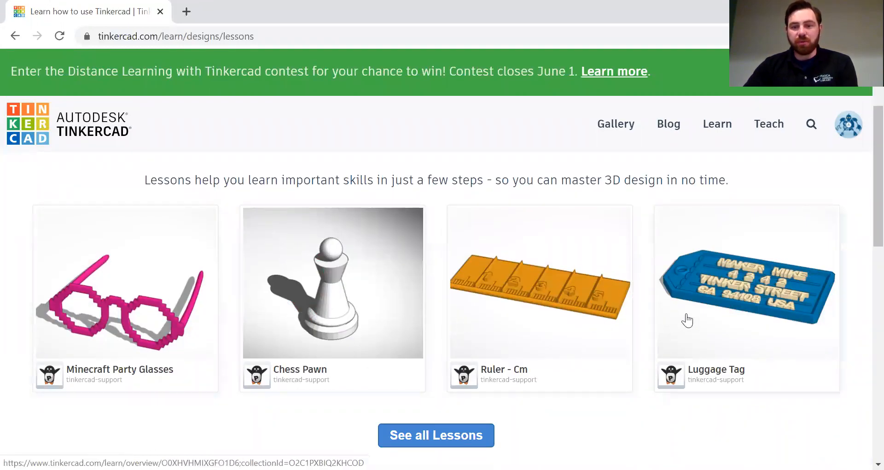
{"action": "scroll", "coordinate": [736, 263], "scroll_direction": "down", "scroll_amount": 1}
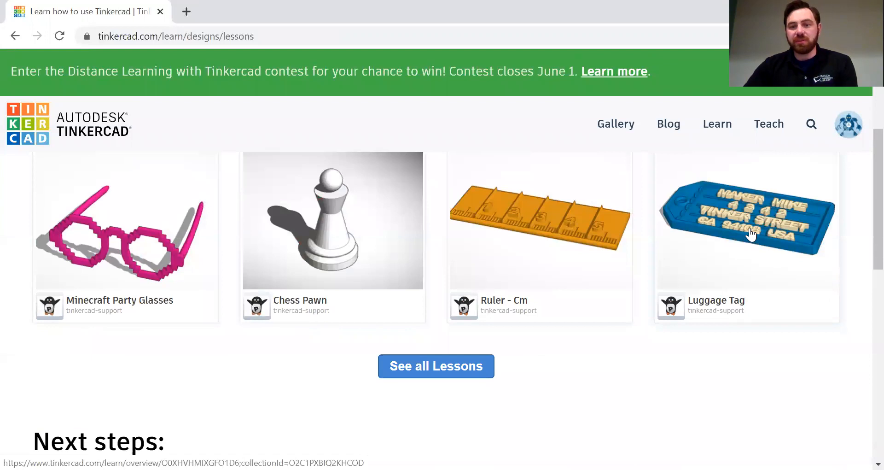
{"action": "scroll", "coordinate": [534, 261], "scroll_direction": "up", "scroll_amount": 2}
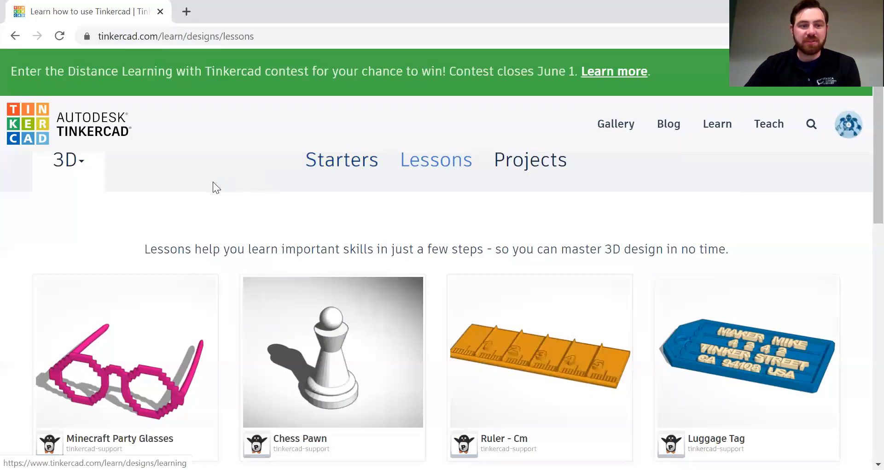
Step: Return to the dashboard and create the new blank design Brilliant Jaagub-Gaaris
{"action": "left_click", "coordinate": [29, 130]}
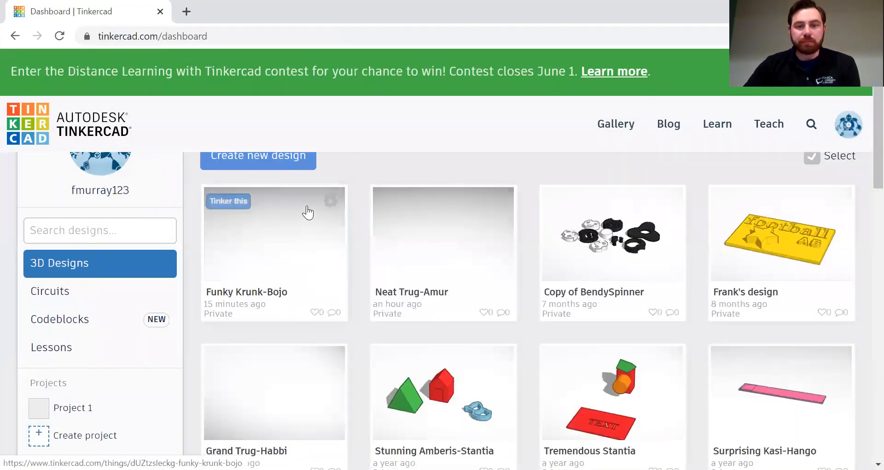
{"action": "scroll", "coordinate": [308, 213], "scroll_direction": "up", "scroll_amount": 2}
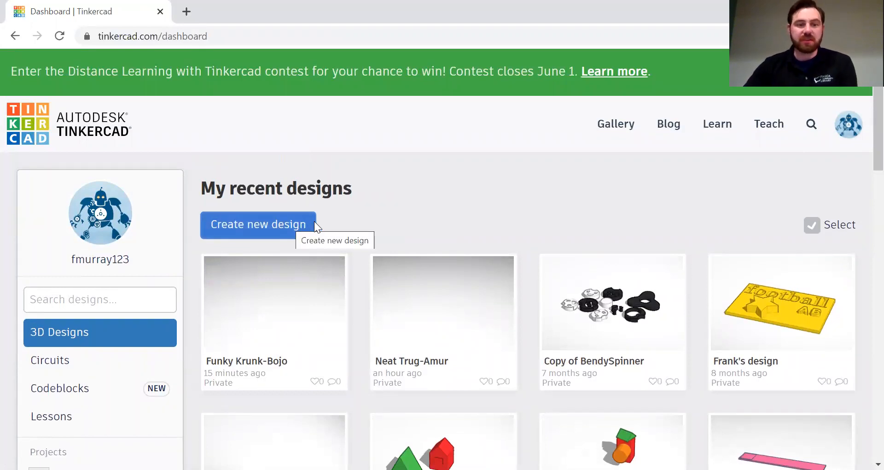
{"action": "left_click", "coordinate": [244, 228]}
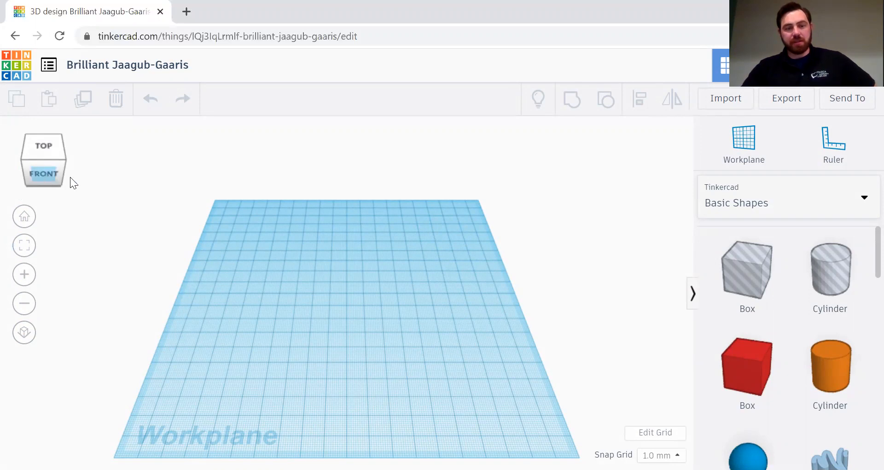
{"action": "left_click_drag", "start_coordinate": [43, 173], "coordinate": [89, 170]}
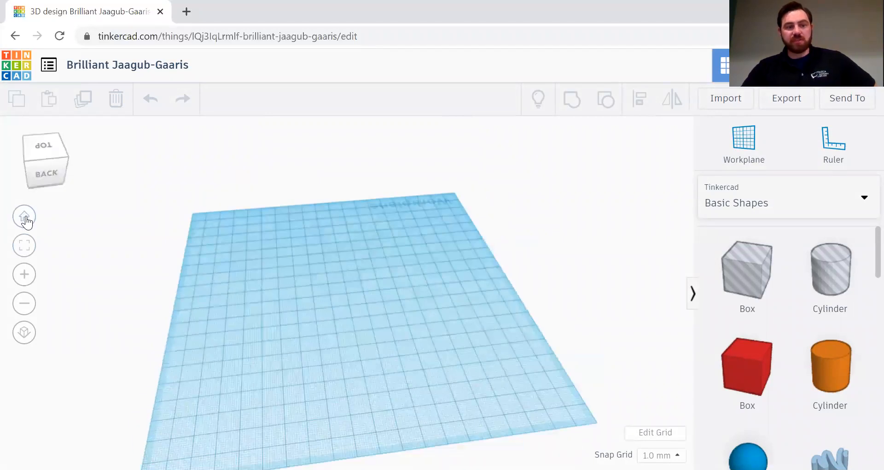
{"action": "left_click", "coordinate": [25, 217]}
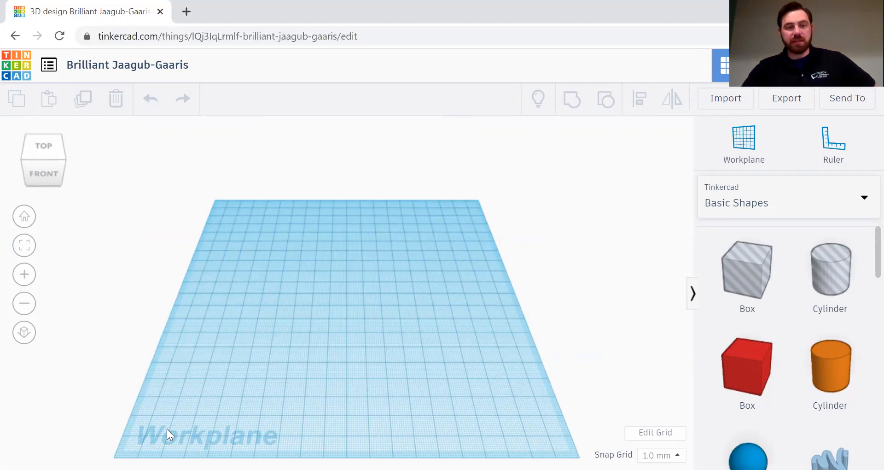
{"action": "left_click", "coordinate": [24, 275]}
{"action": "left_click", "coordinate": [25, 311]}
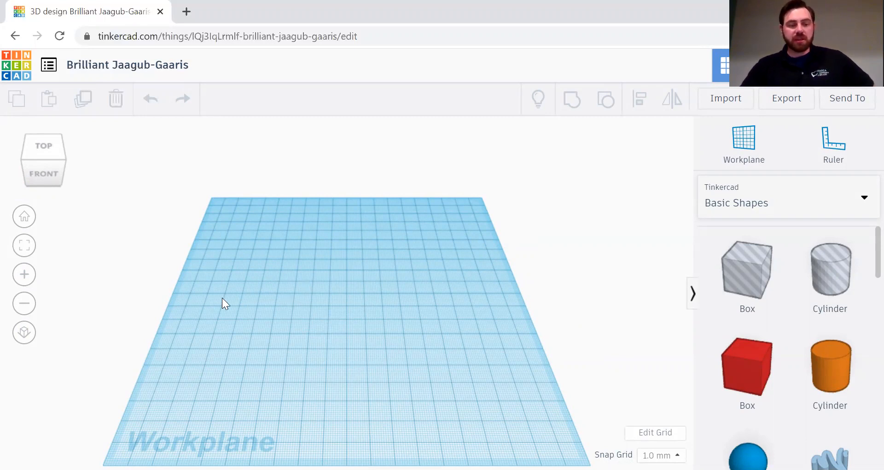
{"action": "left_click", "coordinate": [25, 275]}
{"action": "left_click", "coordinate": [29, 302]}
{"action": "scroll", "coordinate": [335, 305], "scroll_direction": "down", "scroll_amount": 5}
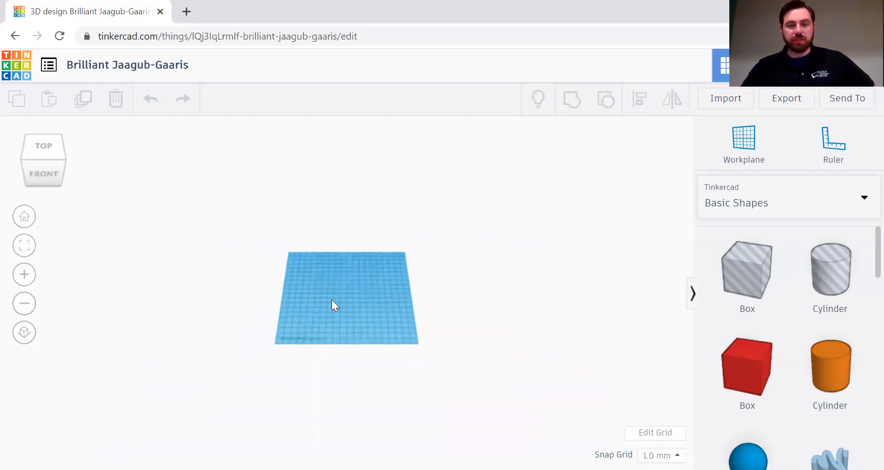
{"action": "scroll", "coordinate": [334, 305], "scroll_direction": "up", "scroll_amount": 2}
{"action": "scroll", "coordinate": [331, 305], "scroll_direction": "up", "scroll_amount": 6}
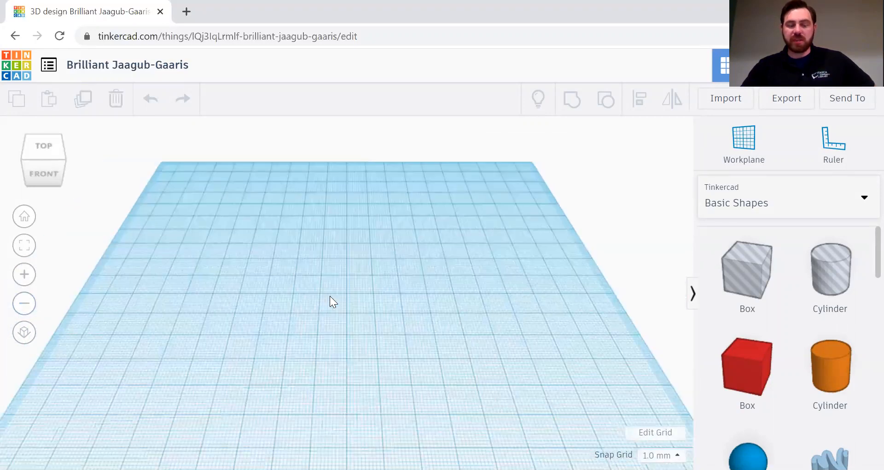
{"action": "scroll", "coordinate": [330, 298], "scroll_direction": "down", "scroll_amount": 4}
{"action": "scroll", "coordinate": [332, 297], "scroll_direction": "up", "scroll_amount": 4}
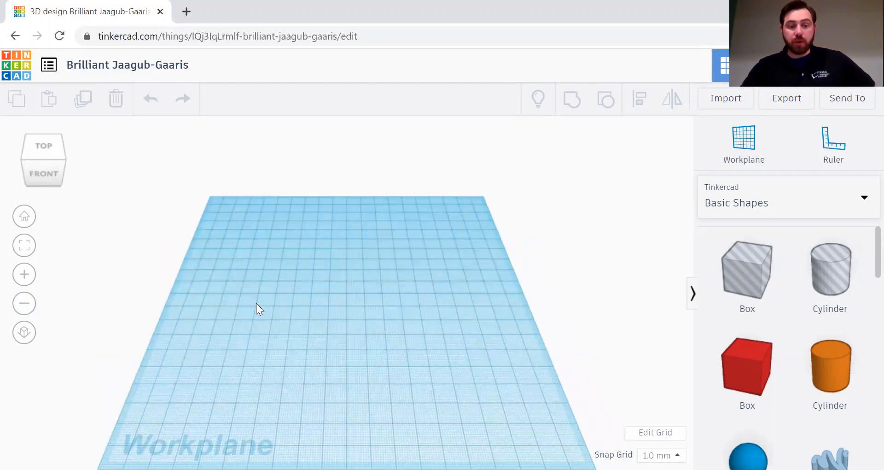
{"action": "right_click_drag", "start_coordinate": [326, 332], "coordinate": [377, 307]}
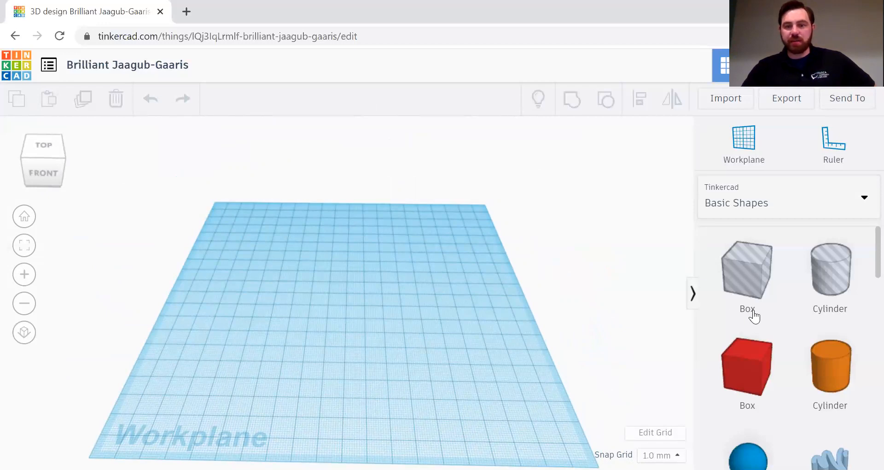
Step: Drag a red 20 × 20 × 20 Box from Basic Shapes onto the workplane centre
{"action": "left_click", "coordinate": [740, 372]}
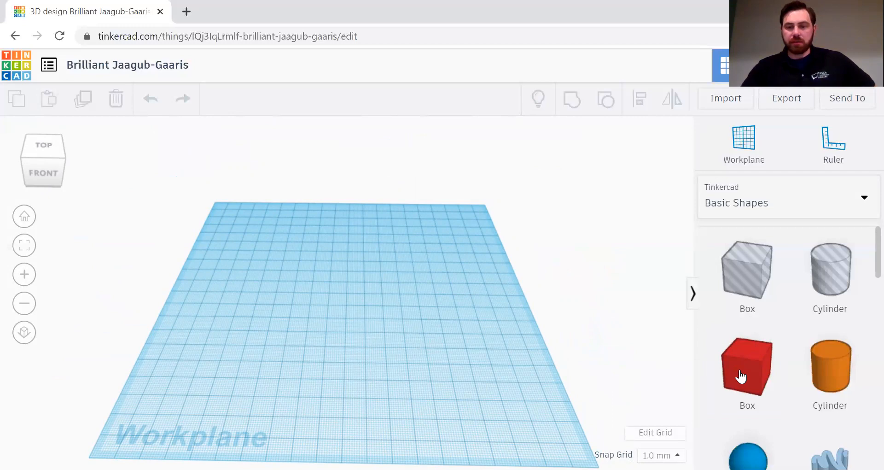
{"action": "left_click_drag", "start_coordinate": [760, 365], "coordinate": [338, 327]}
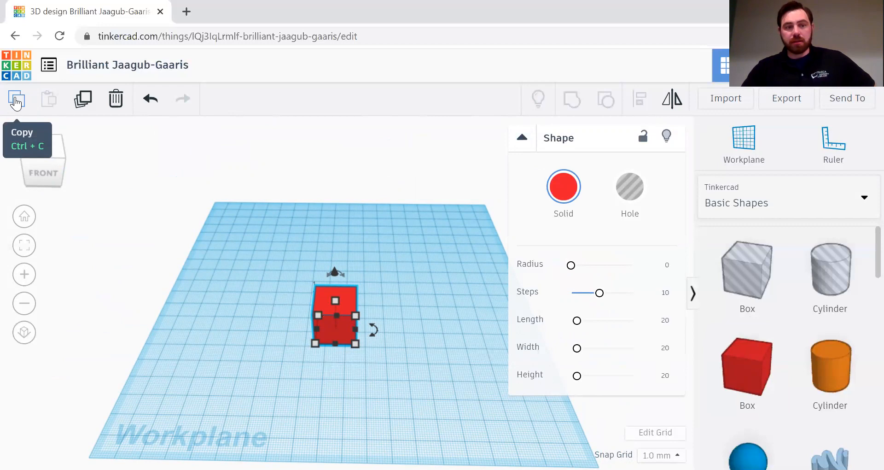
{"action": "mouse_move", "coordinate": [335, 301]}
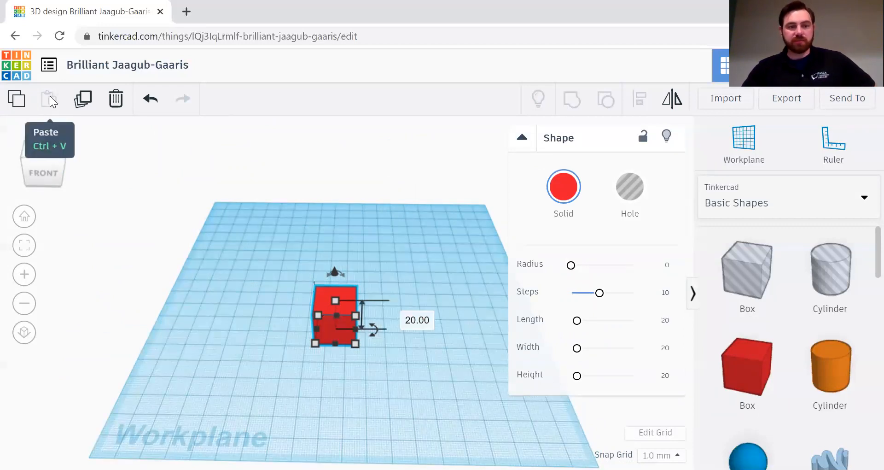
{"action": "left_click", "coordinate": [87, 98]}
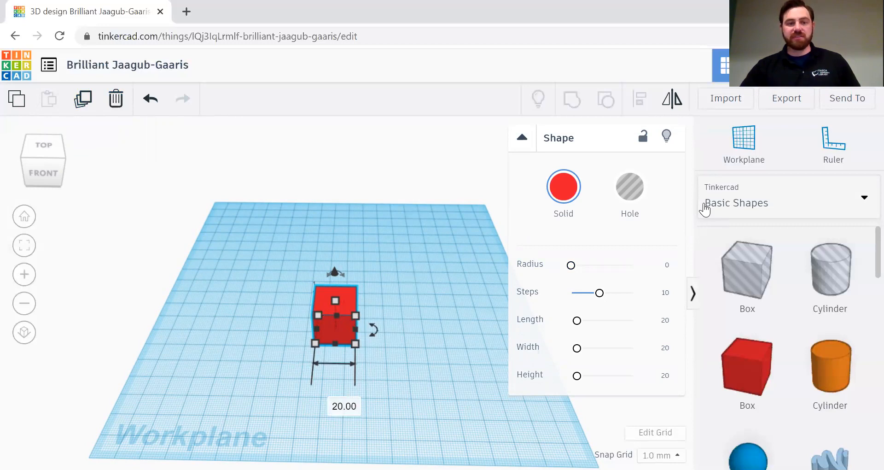
{"action": "left_click", "coordinate": [563, 187]}
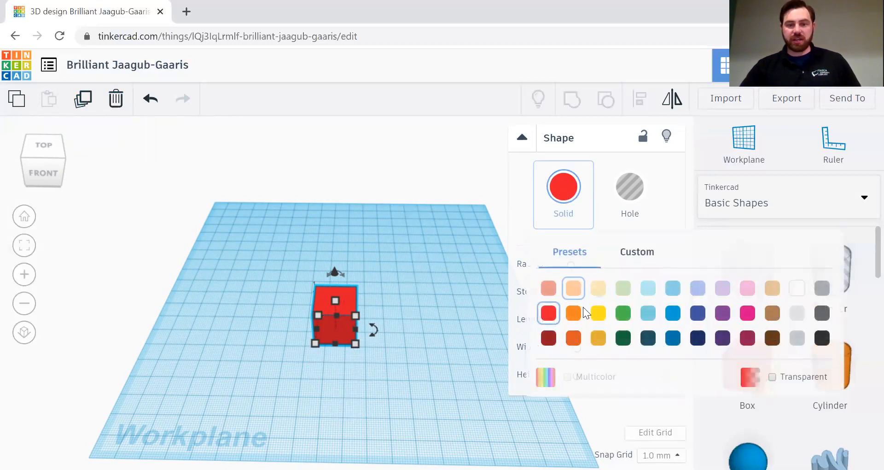
{"action": "left_click", "coordinate": [629, 339]}
{"action": "left_click", "coordinate": [560, 184]}
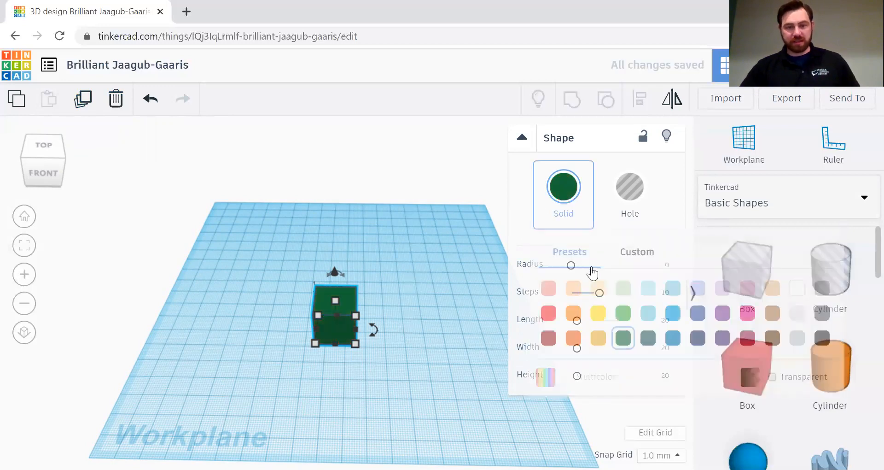
{"action": "left_click", "coordinate": [550, 314]}
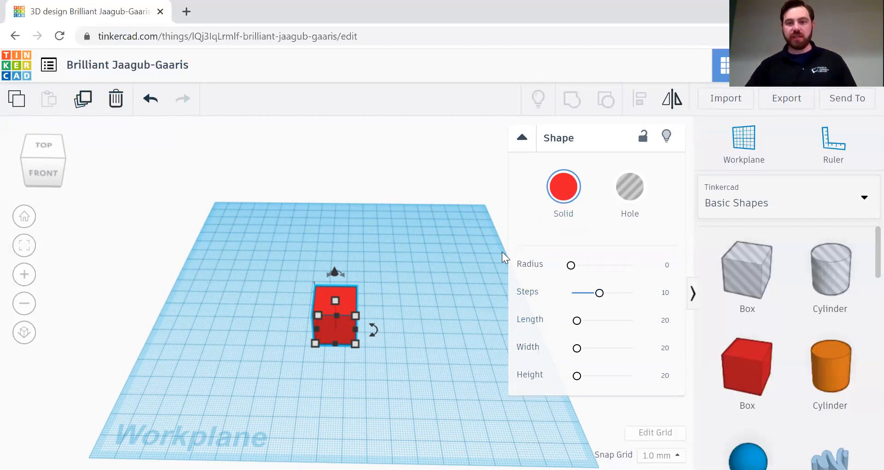
{"action": "left_click", "coordinate": [561, 202]}
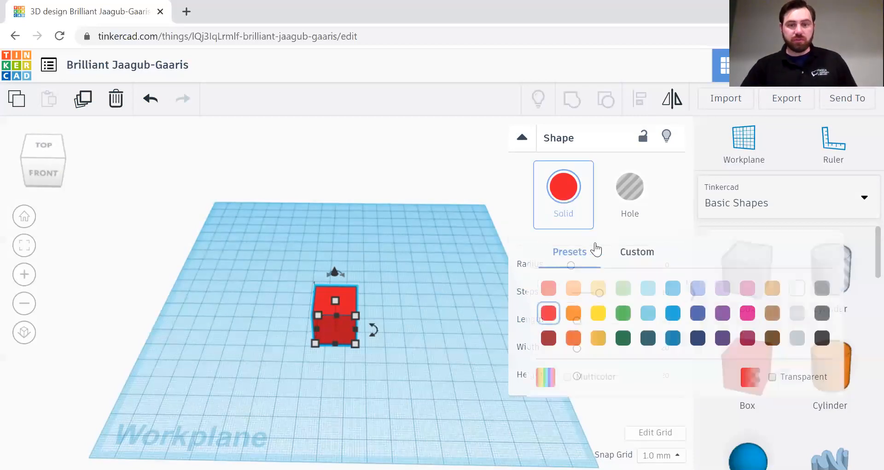
{"action": "left_click", "coordinate": [646, 339]}
{"action": "left_click", "coordinate": [564, 186]}
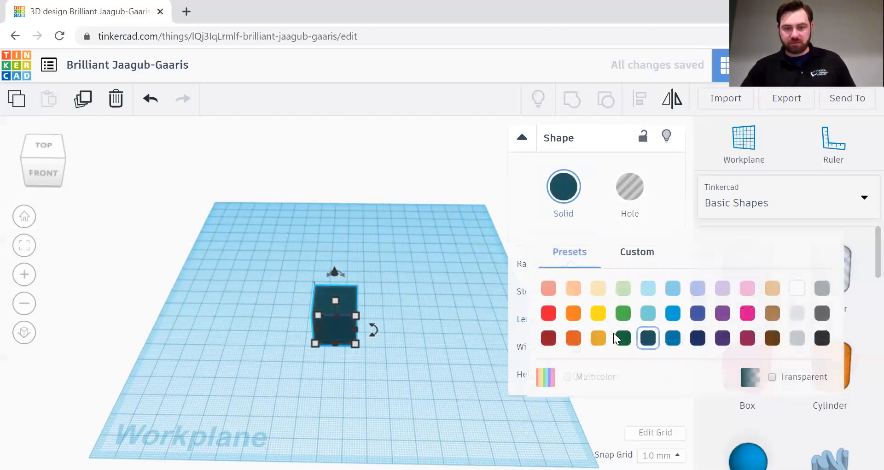
{"action": "left_click", "coordinate": [551, 313]}
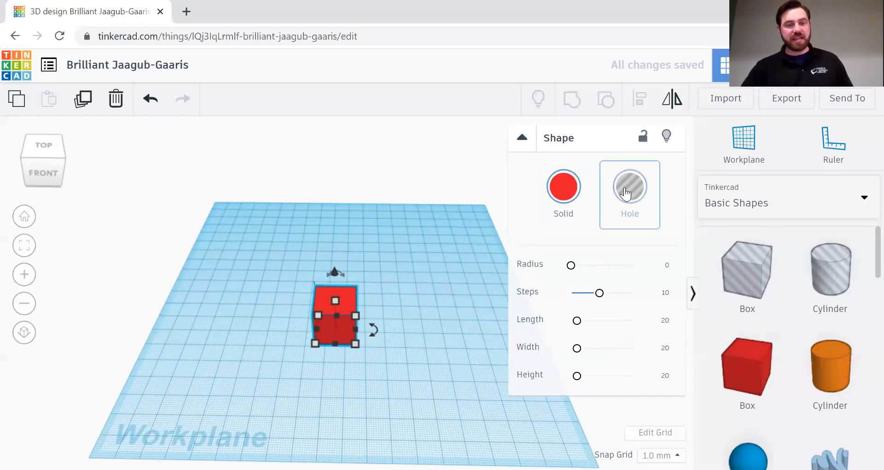
{"action": "mouse_move", "coordinate": [336, 307]}
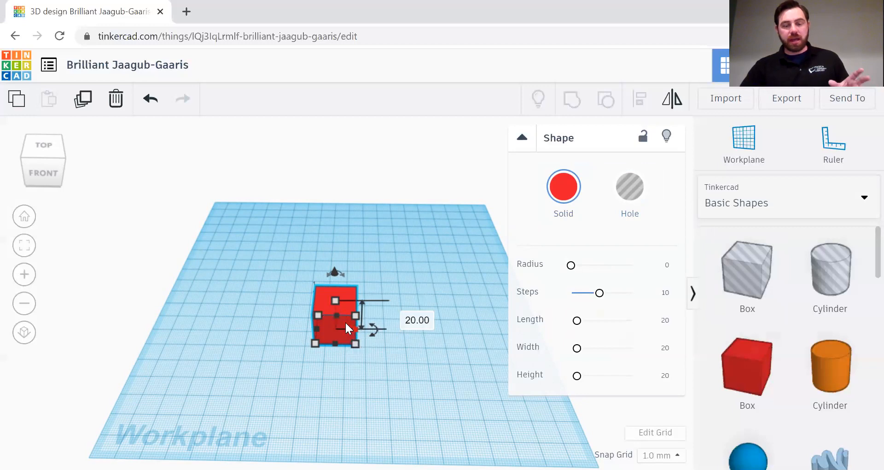
{"action": "left_click", "coordinate": [627, 196]}
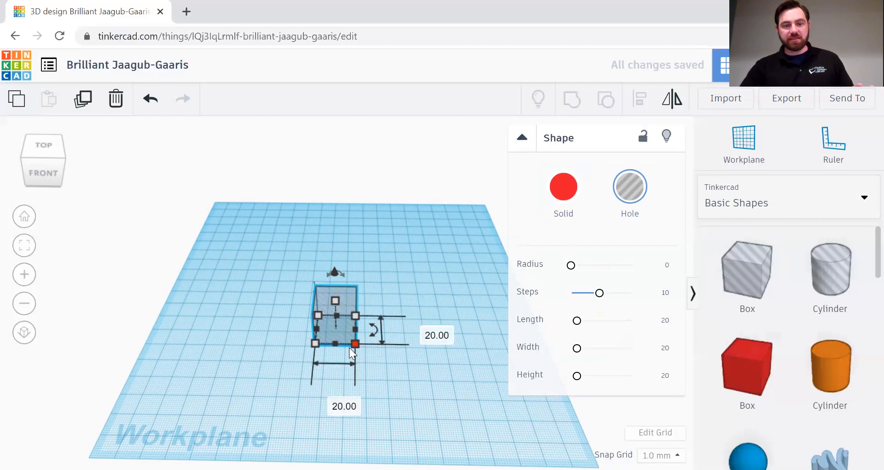
{"action": "left_click", "coordinate": [574, 214]}
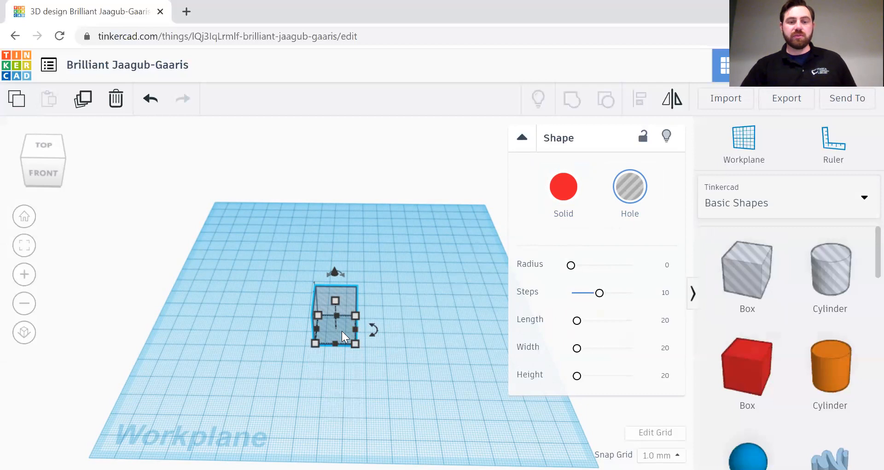
{"action": "left_click", "coordinate": [563, 187]}
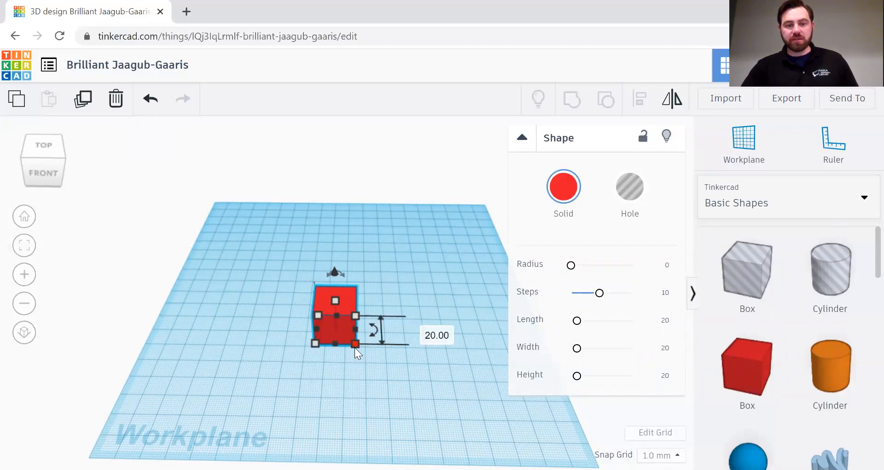
Step: Resize the red box's base to 44 deep, then pull its top handle up to 56 high
{"action": "left_click_drag", "start_coordinate": [355, 343], "coordinate": [415, 376]}
{"action": "left_click_drag", "start_coordinate": [433, 321], "coordinate": [436, 357]}
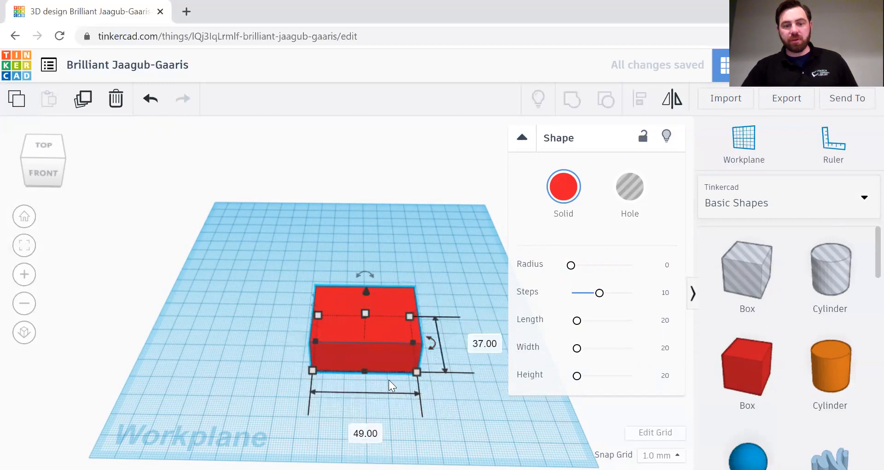
{"action": "left_click_drag", "start_coordinate": [365, 369], "coordinate": [373, 408]}
{"action": "mouse_move", "coordinate": [313, 356]}
{"action": "left_mouse_down"}
{"action": "mouse_move", "coordinate": [277, 361]}
{"action": "mouse_move", "coordinate": [333, 363]}
{"action": "mouse_move", "coordinate": [325, 364]}
{"action": "left_mouse_up"}
{"action": "left_click_drag", "start_coordinate": [373, 410], "coordinate": [371, 382]}
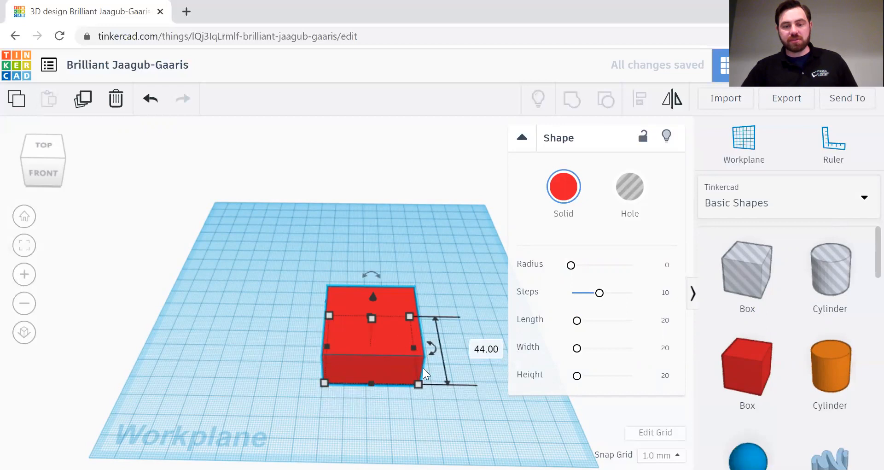
{"action": "right_click_drag", "start_coordinate": [460, 277], "coordinate": [458, 263]}
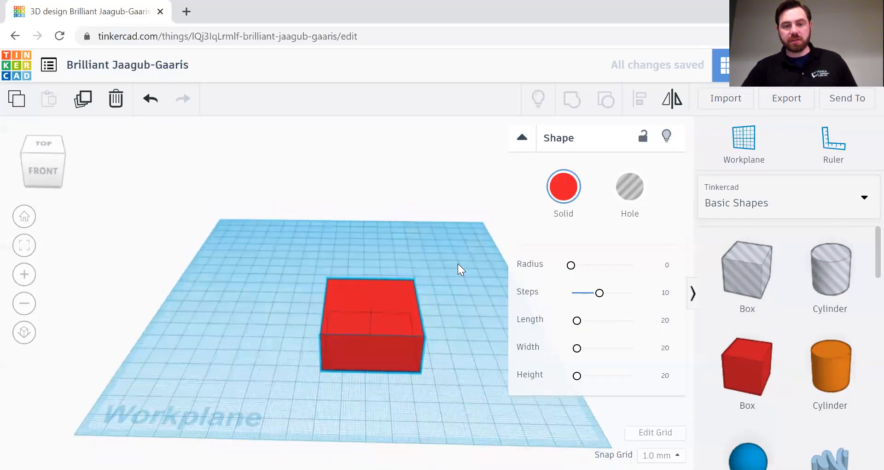
{"action": "left_click_drag", "start_coordinate": [370, 297], "coordinate": [372, 203]}
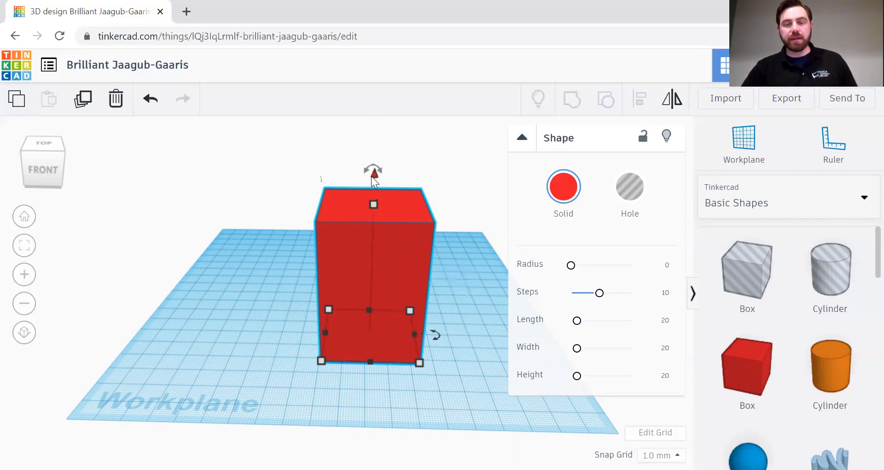
Step: Sink the red box 8 below the workplane and check it from a level front view
{"action": "left_click_drag", "start_coordinate": [372, 175], "coordinate": [383, 257]}
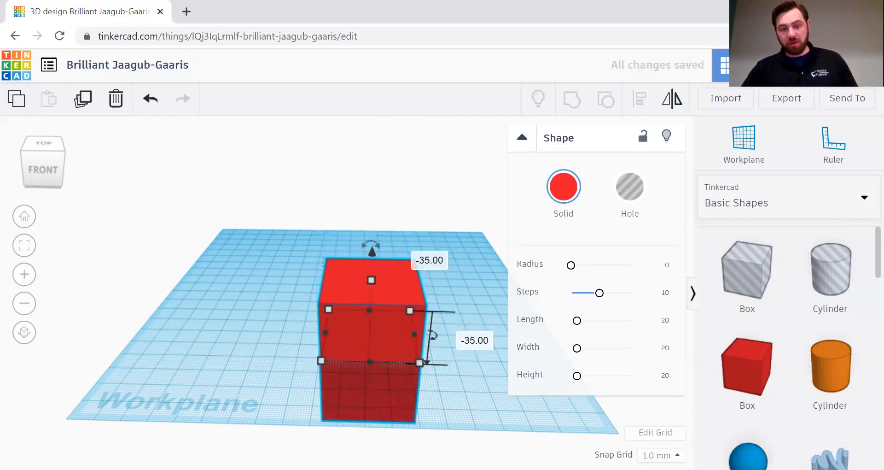
{"action": "right_click_drag", "start_coordinate": [451, 440], "coordinate": [446, 410]}
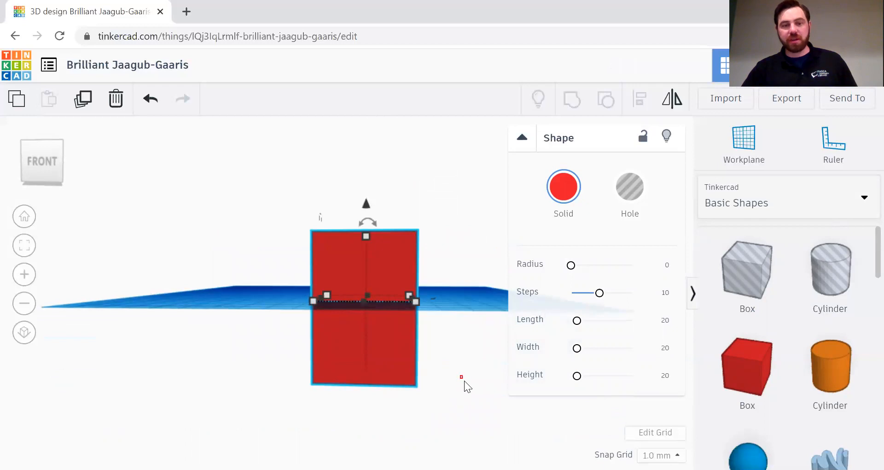
{"action": "left_click_drag", "start_coordinate": [468, 391], "coordinate": [469, 393]}
Step: Lift the red box, then lower it to -30.00 elevation and orbit around to check
{"action": "left_click", "coordinate": [380, 279]}
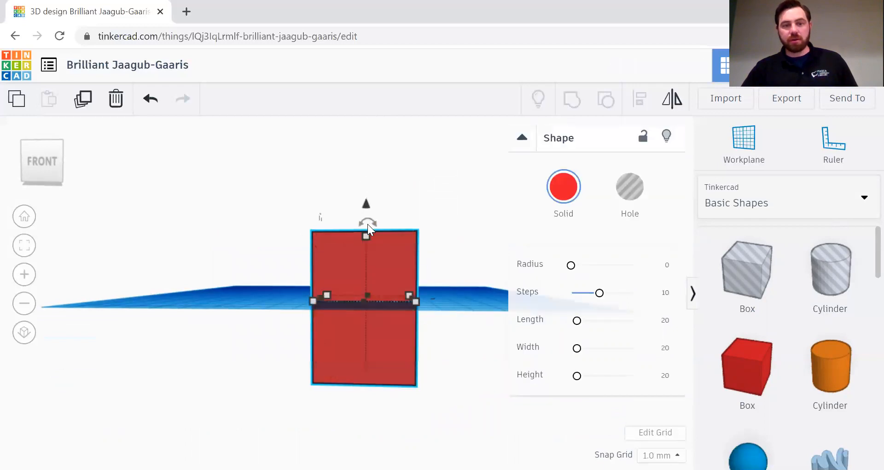
{"action": "left_click_drag", "start_coordinate": [366, 204], "coordinate": [364, 91]}
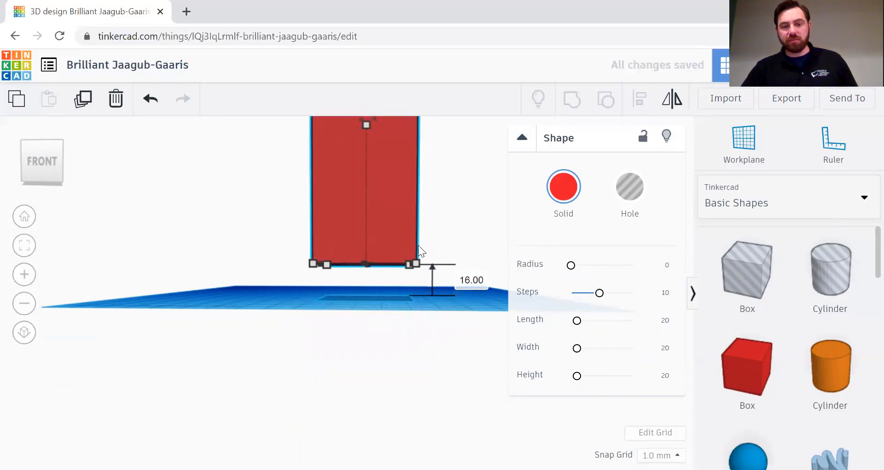
{"action": "right_click_drag", "start_coordinate": [459, 182], "coordinate": [464, 208]}
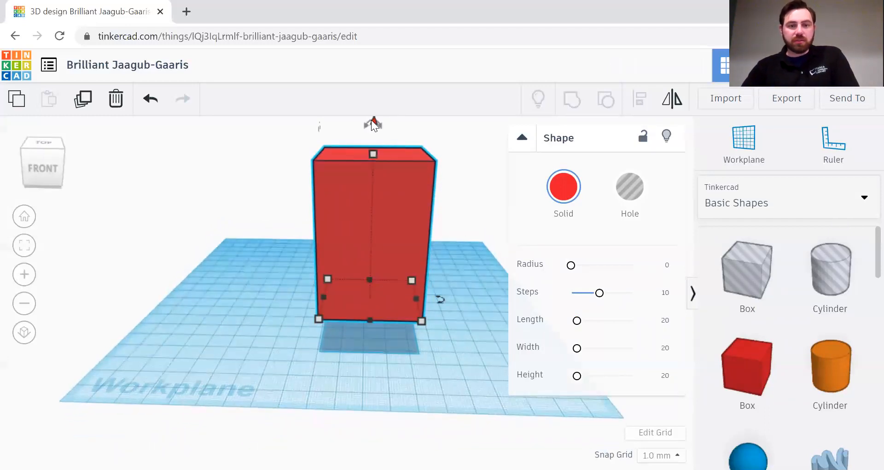
{"action": "left_click_drag", "start_coordinate": [372, 124], "coordinate": [395, 242]}
{"action": "right_click_drag", "start_coordinate": [486, 441], "coordinate": [482, 419]}
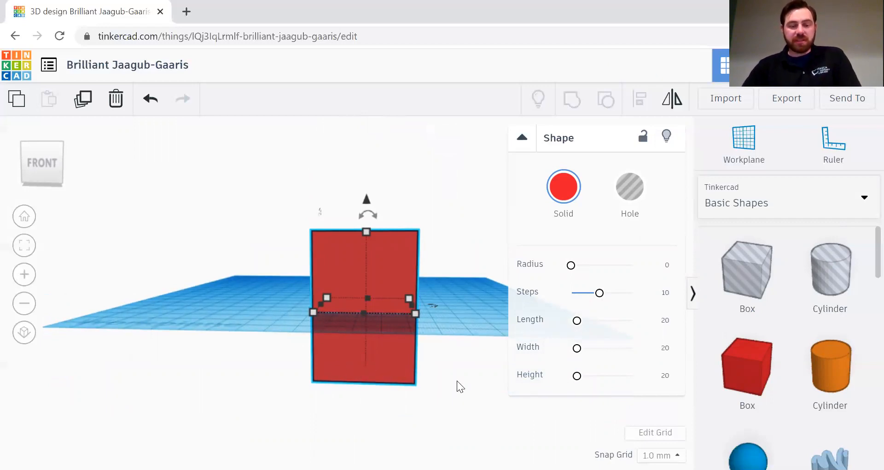
{"action": "left_click_drag", "start_coordinate": [468, 395], "coordinate": [462, 382]}
{"action": "mouse_move", "coordinate": [440, 361]}
{"action": "right_mouse_down"}
{"action": "mouse_move", "coordinate": [478, 371]}
{"action": "mouse_move", "coordinate": [488, 385]}
{"action": "mouse_move", "coordinate": [463, 352]}
{"action": "mouse_move", "coordinate": [479, 375]}
{"action": "mouse_move", "coordinate": [468, 345]}
{"action": "mouse_move", "coordinate": [453, 366]}
{"action": "right_mouse_up"}
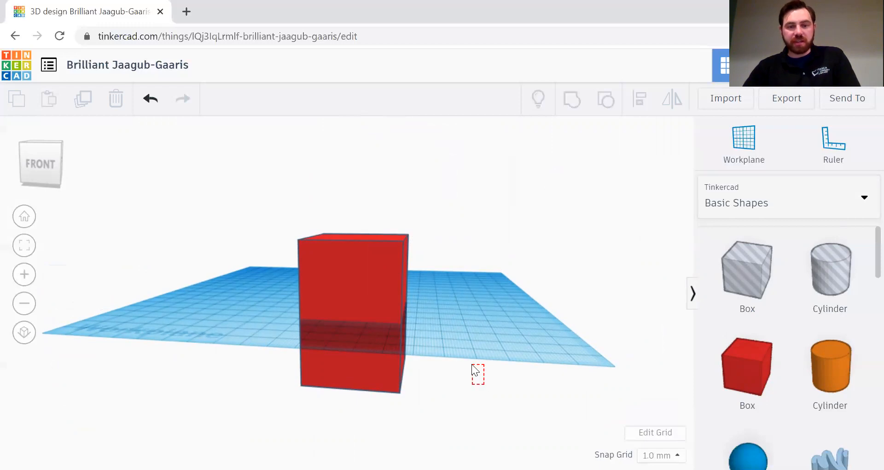
Step: Raise the red box above the workplane to 22 mm elevation and view it from the front
{"action": "right_click_drag", "start_coordinate": [503, 402], "coordinate": [523, 431]}
{"action": "left_click", "coordinate": [373, 294]}
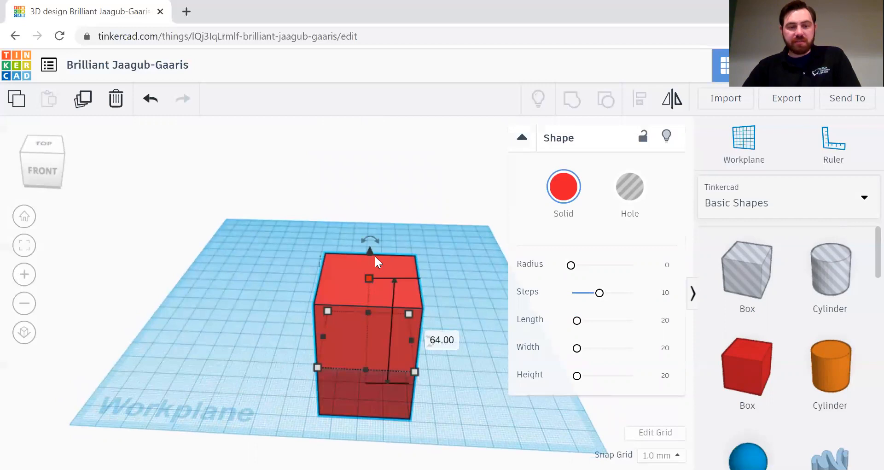
{"action": "left_click_drag", "start_coordinate": [369, 253], "coordinate": [437, 184]}
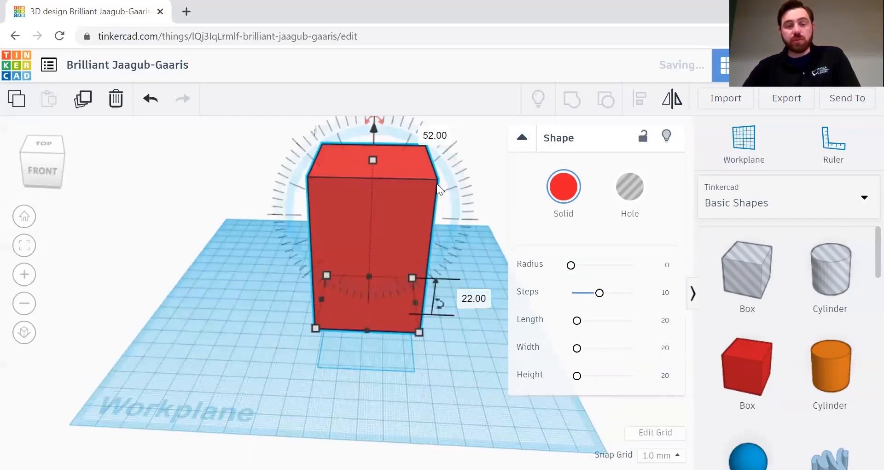
{"action": "right_click_drag", "start_coordinate": [493, 204], "coordinate": [488, 178]}
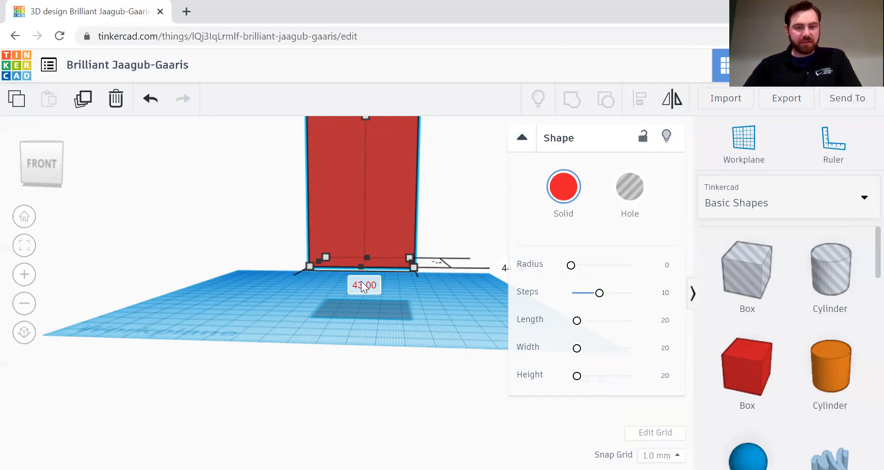
{"action": "right_click_drag", "start_coordinate": [452, 198], "coordinate": [454, 225]}
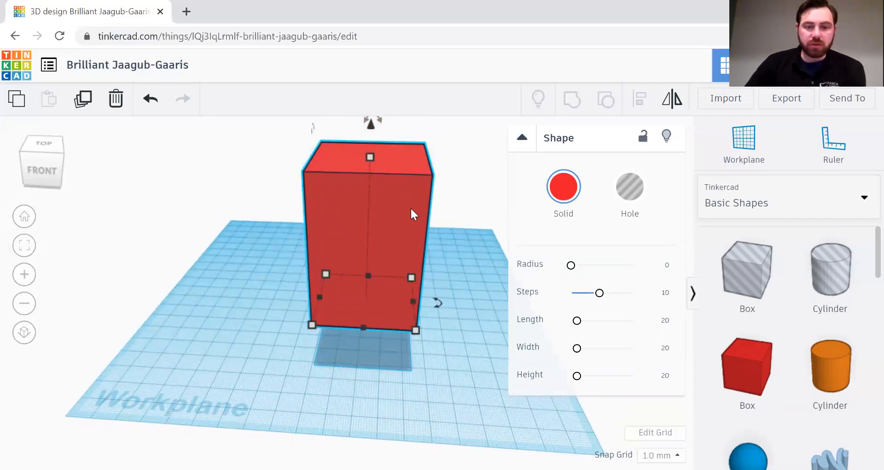
{"action": "mouse_move", "coordinate": [470, 243]}
{"action": "right_mouse_down"}
{"action": "mouse_move", "coordinate": [472, 228]}
{"action": "mouse_move", "coordinate": [472, 250]}
{"action": "right_mouse_up"}
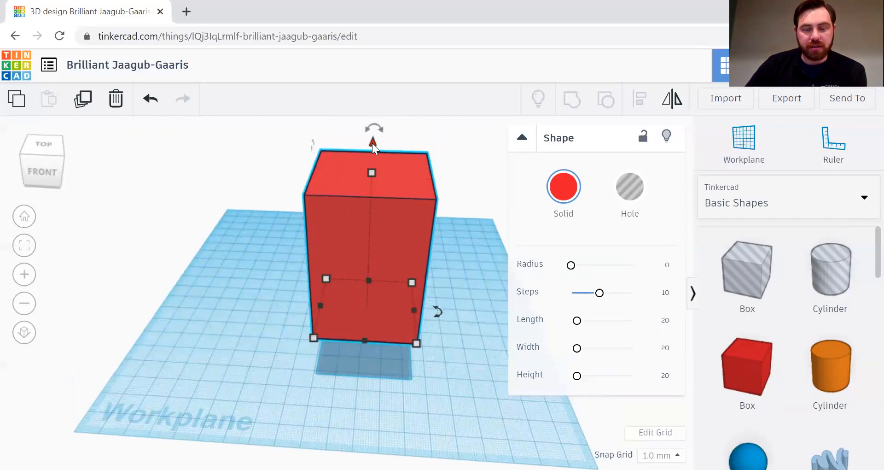
{"action": "left_click_drag", "start_coordinate": [372, 142], "coordinate": [370, 144]}
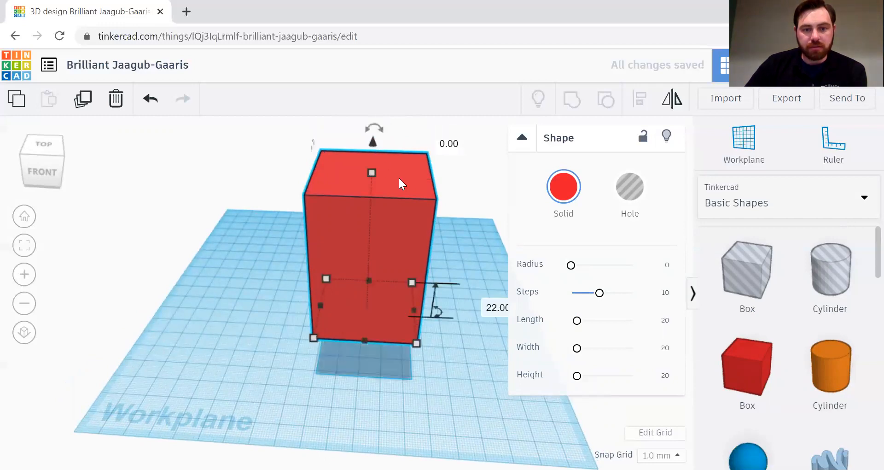
{"action": "right_click_drag", "start_coordinate": [479, 363], "coordinate": [390, 314]}
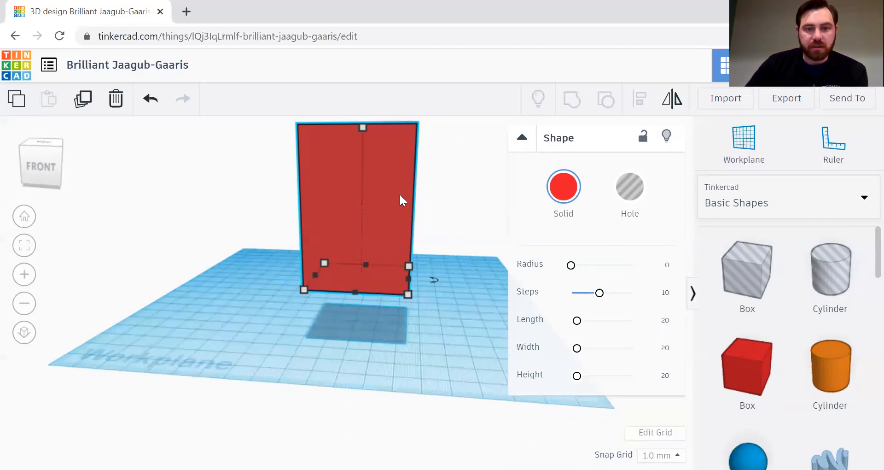
Step: Drop the floating red box flat onto the workplane with D
{"action": "left_click", "coordinate": [454, 201]}
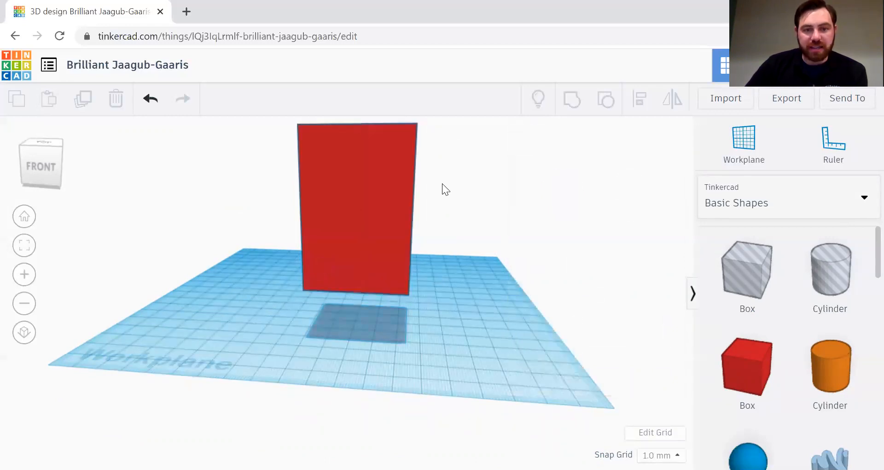
{"action": "right_click_drag", "start_coordinate": [442, 184], "coordinate": [421, 192]}
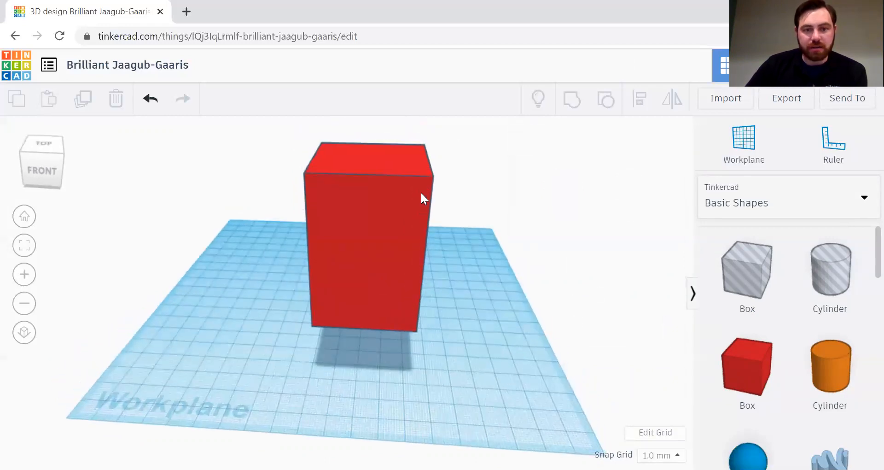
{"action": "left_click", "coordinate": [411, 161]}
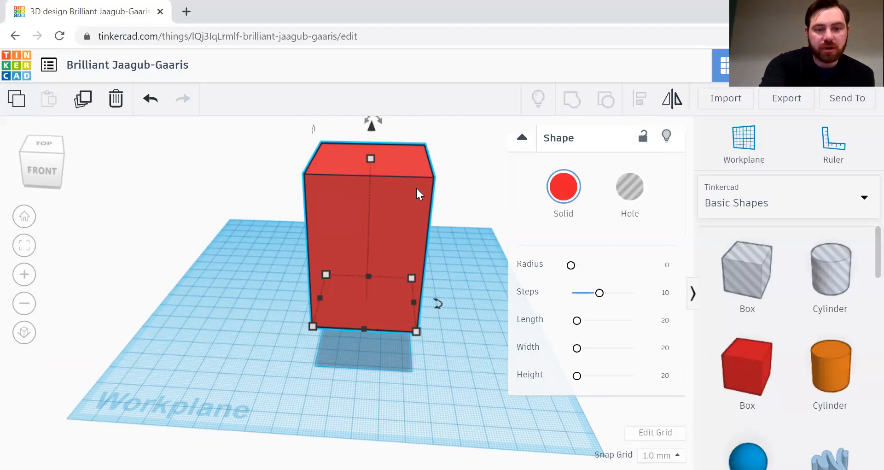
{"action": "key", "text": "d"}
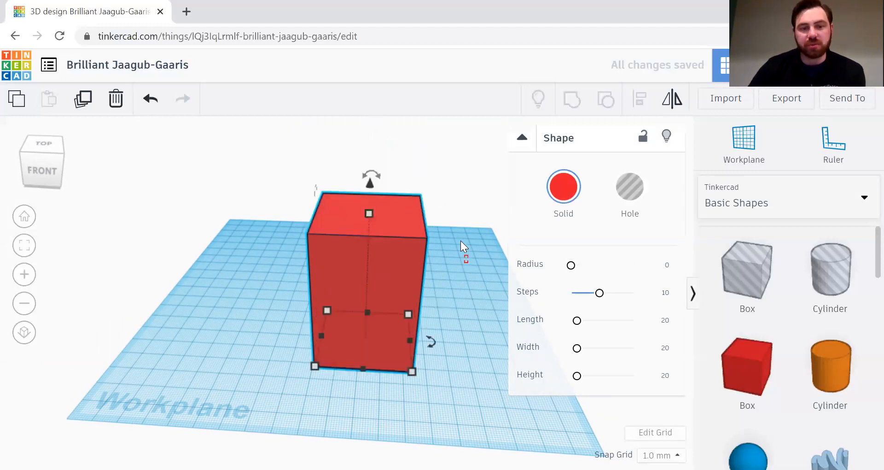
{"action": "left_click_drag", "start_coordinate": [469, 256], "coordinate": [470, 257]}
{"action": "right_click_drag", "start_coordinate": [469, 256], "coordinate": [485, 282]}
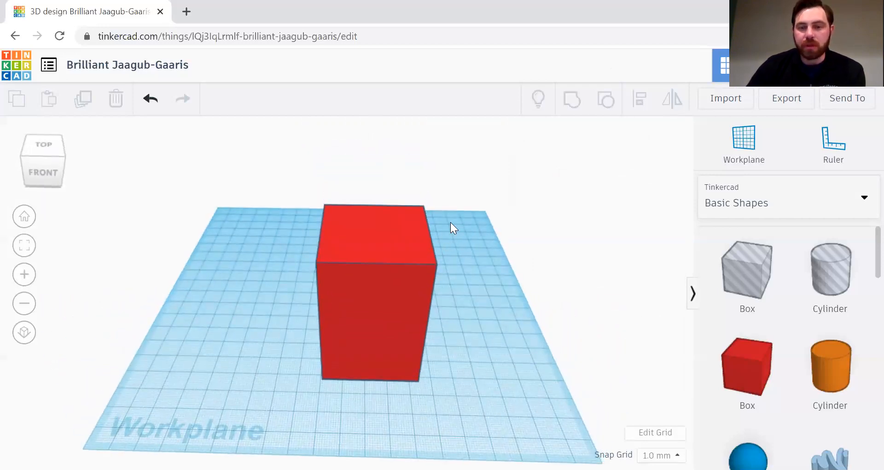
Step: Measure the red box with the Ruler and change its height from 64 mm to 44 mm
{"action": "left_click", "coordinate": [413, 239]}
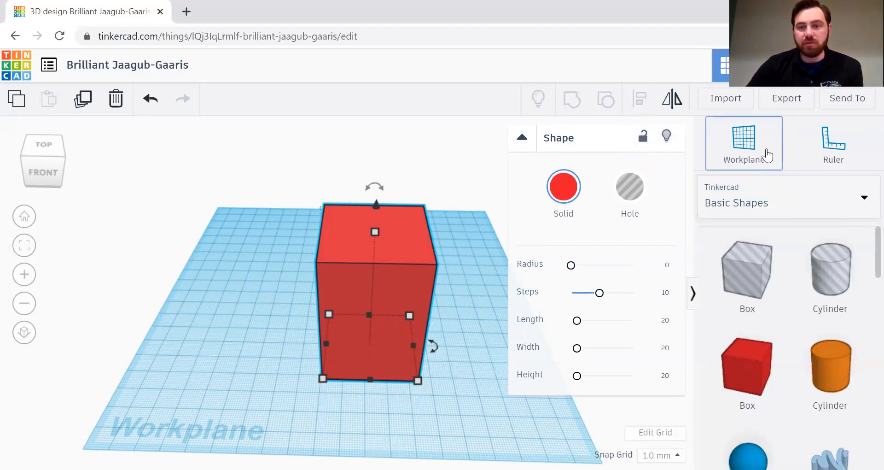
{"action": "left_click", "coordinate": [826, 156]}
{"action": "left_click", "coordinate": [294, 407]}
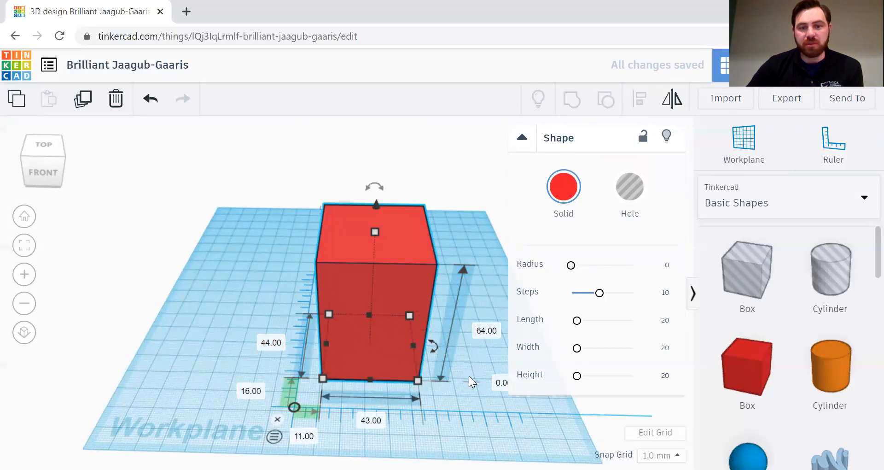
{"action": "left_click", "coordinate": [481, 330]}
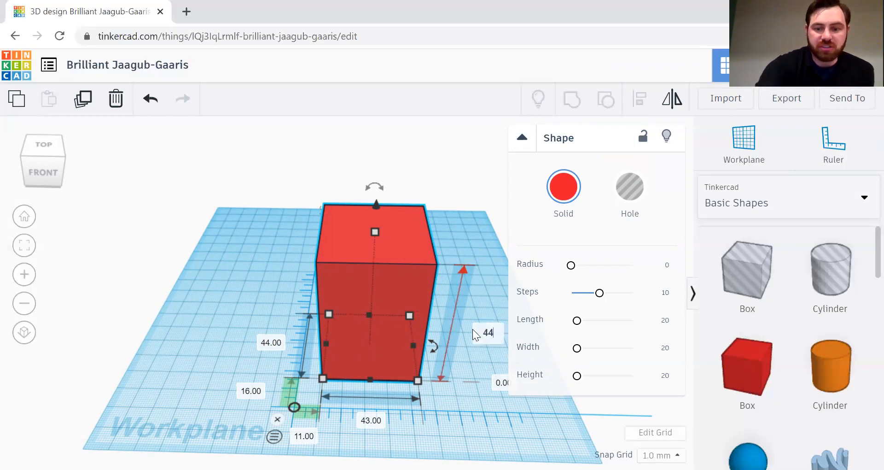
{"action": "key", "text": "Return"}
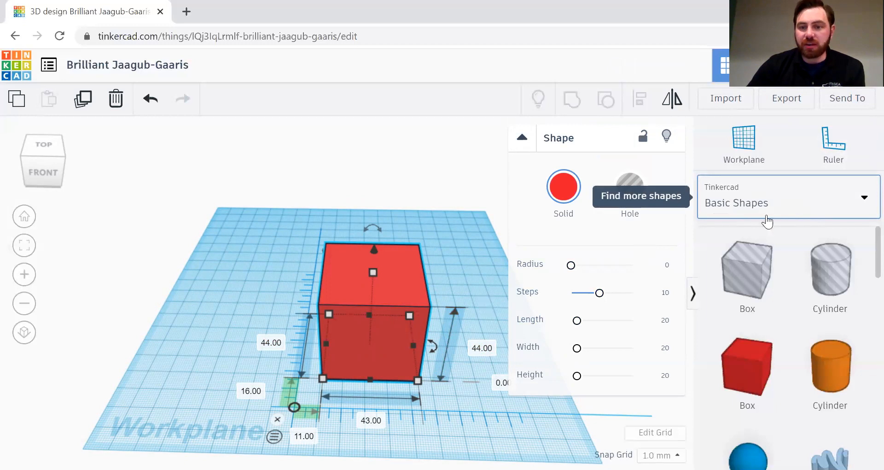
Step: Add a Text shape from the Text and numbers library beside the red box
{"action": "scroll", "coordinate": [777, 339], "scroll_direction": "down", "scroll_amount": 4}
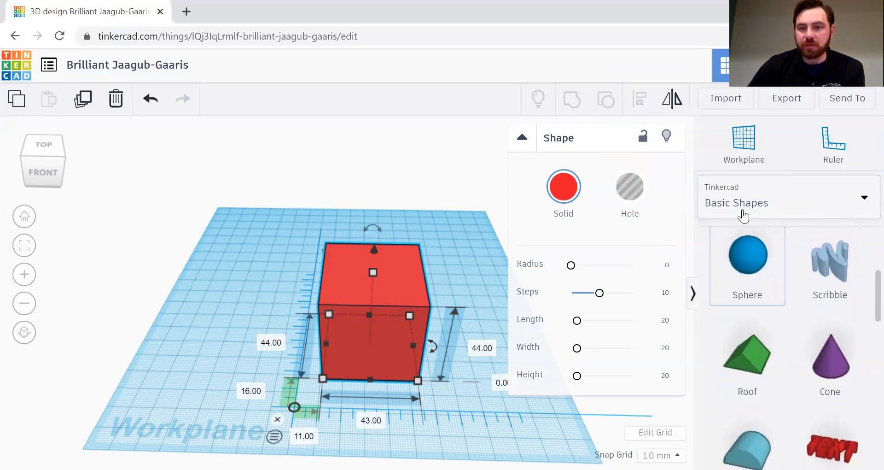
{"action": "left_click", "coordinate": [745, 202]}
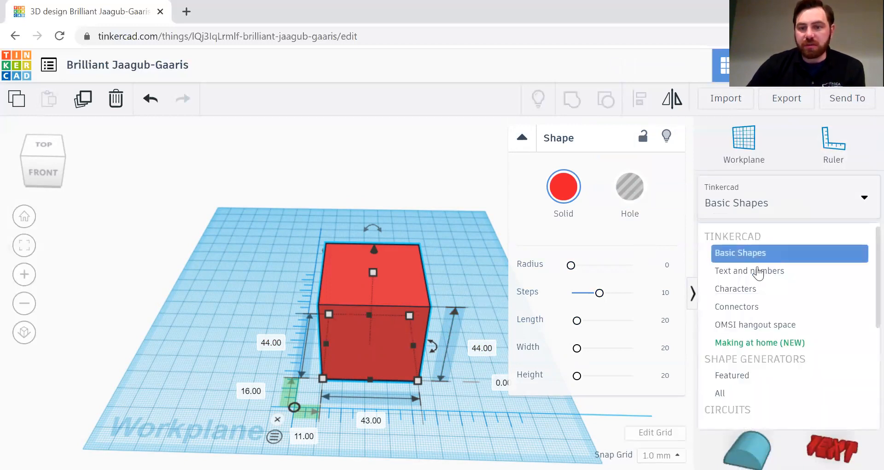
{"action": "left_click", "coordinate": [757, 272]}
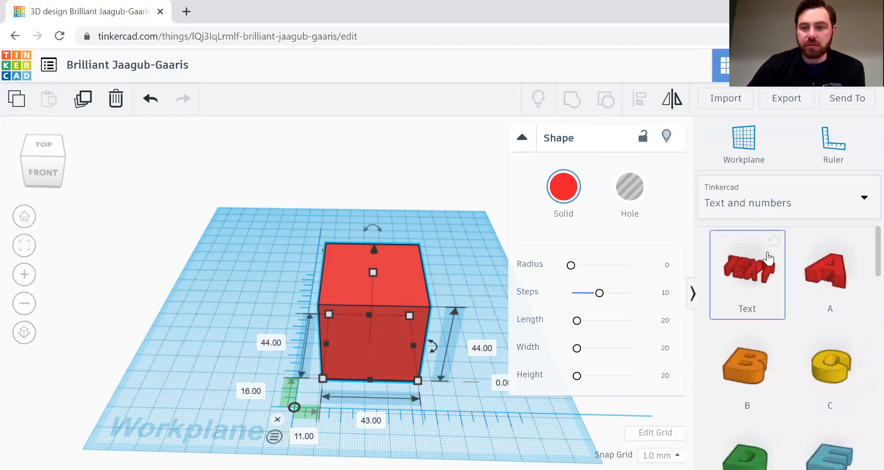
{"action": "scroll", "coordinate": [834, 288], "scroll_direction": "down", "scroll_amount": 15}
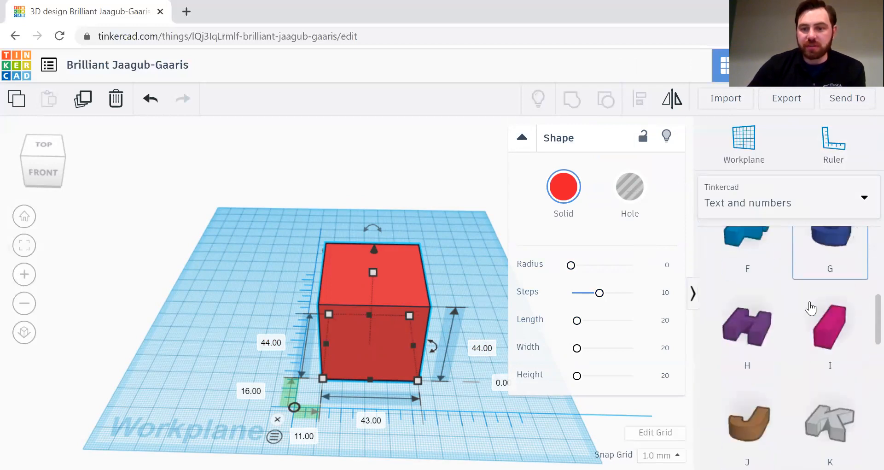
{"action": "scroll", "coordinate": [773, 318], "scroll_direction": "up", "scroll_amount": 15}
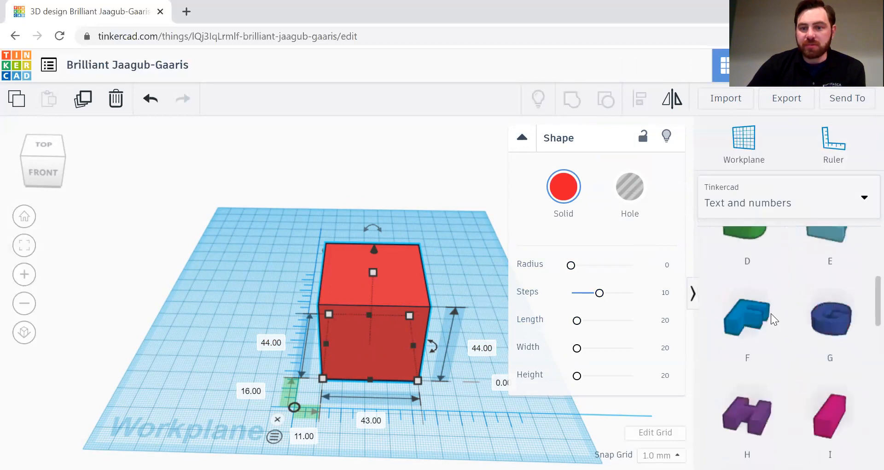
{"action": "left_click_drag", "start_coordinate": [749, 274], "coordinate": [522, 272]}
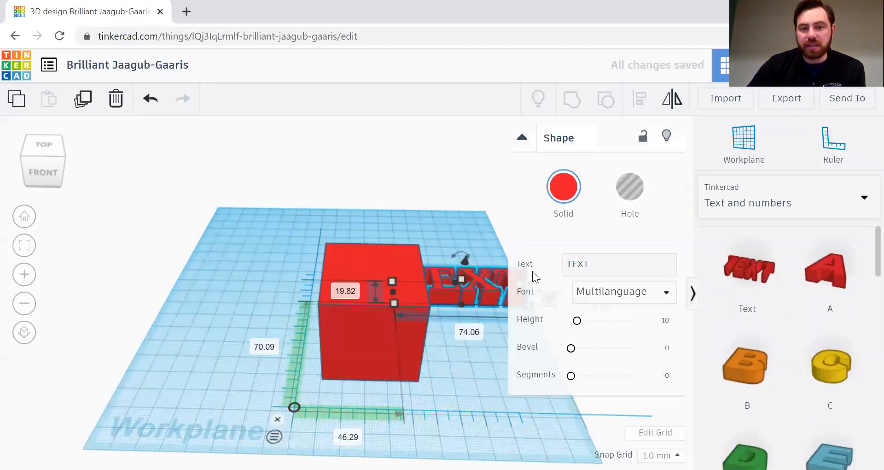
Step: Change the text to 'books' and move it in front of the red box
{"action": "left_click_drag", "start_coordinate": [602, 264], "coordinate": [533, 266]}
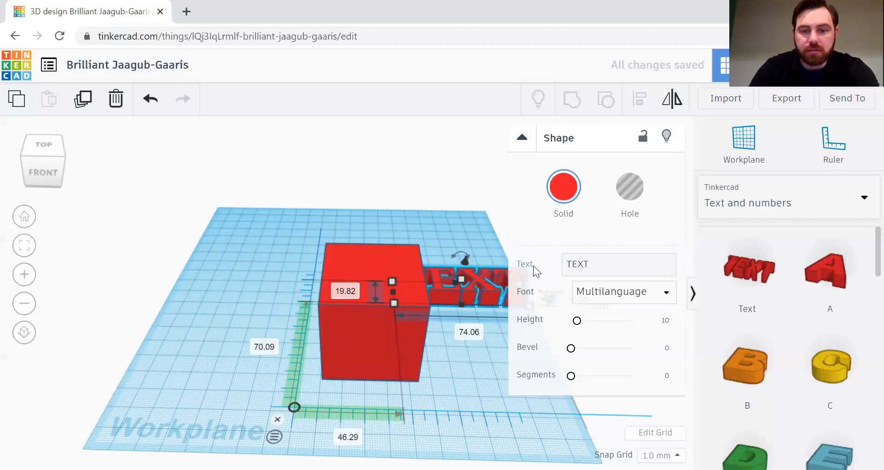
{"action": "double_click", "coordinate": [595, 267]}
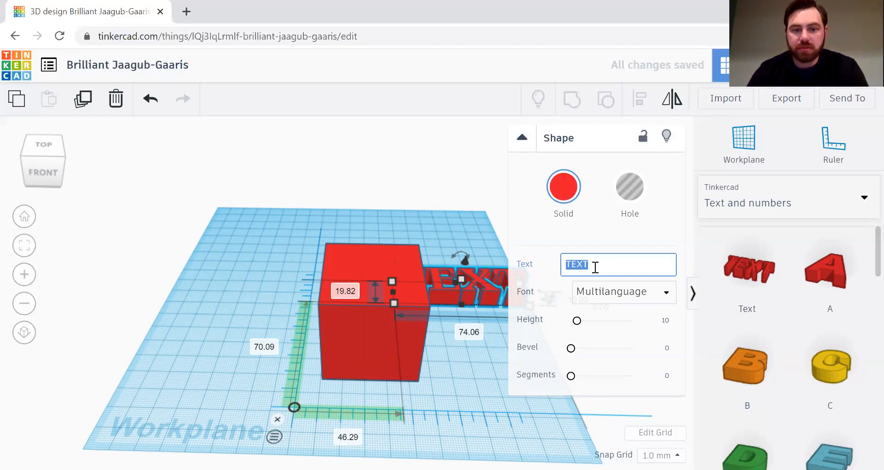
{"action": "type", "text": "books"}
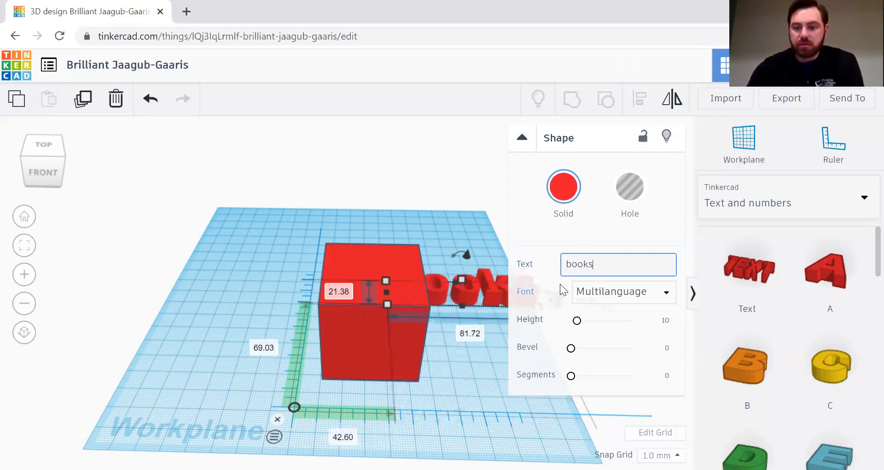
{"action": "left_click", "coordinate": [559, 284]}
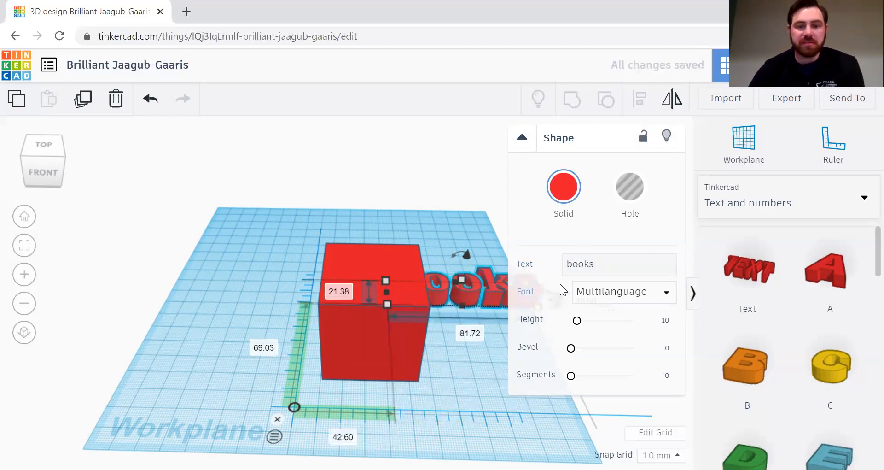
{"action": "left_click_drag", "start_coordinate": [476, 293], "coordinate": [416, 408]}
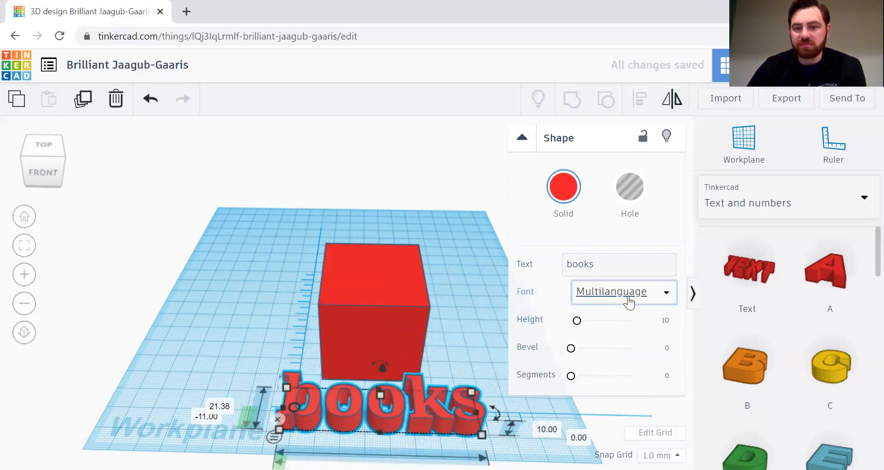
{"action": "left_click", "coordinate": [786, 201]}
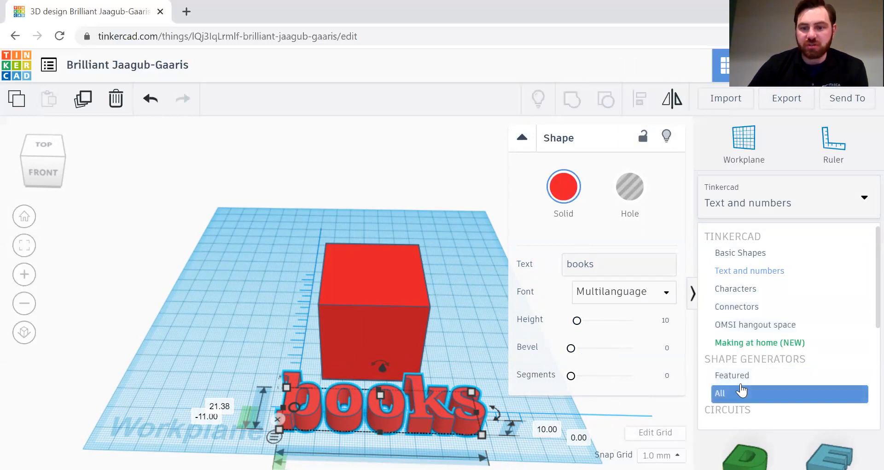
{"action": "left_click", "coordinate": [783, 200]}
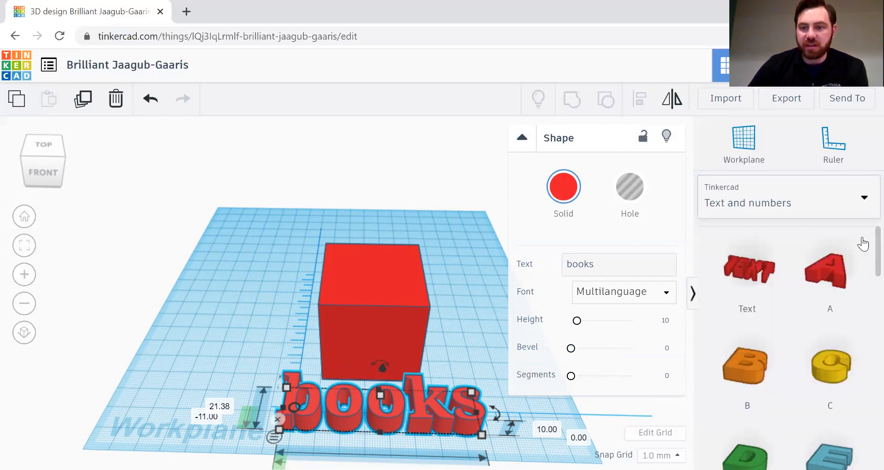
{"action": "scroll", "coordinate": [861, 243], "scroll_direction": "down", "scroll_amount": 20}
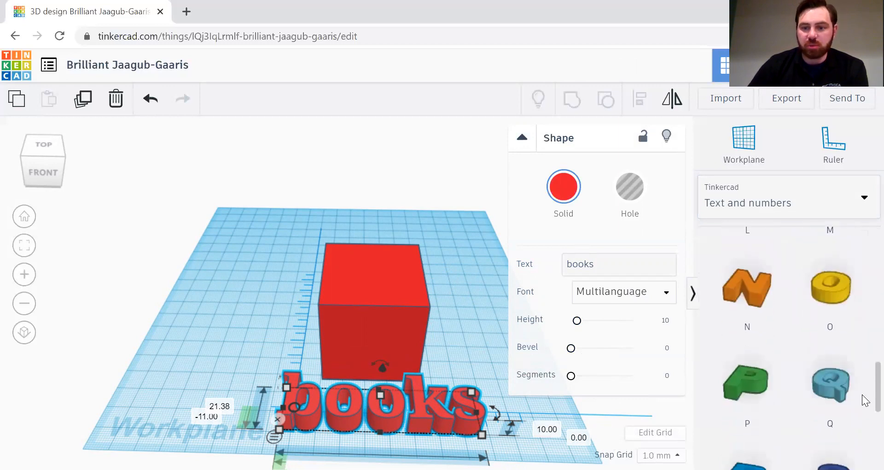
{"action": "scroll", "coordinate": [847, 299], "scroll_direction": "up", "scroll_amount": 20}
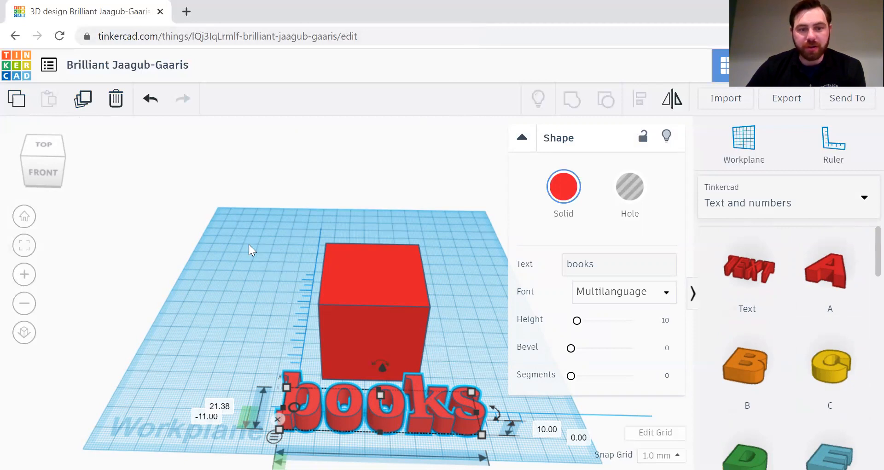
{"action": "left_click_drag", "start_coordinate": [244, 247], "coordinate": [500, 456]}
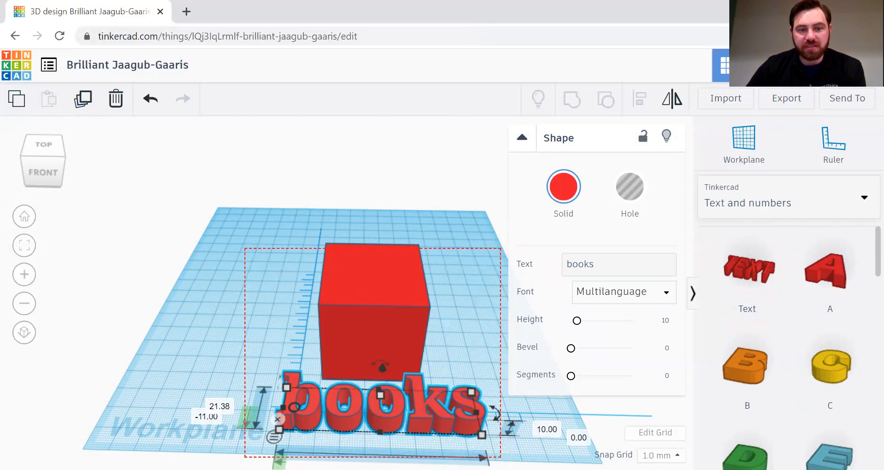
{"action": "left_click", "coordinate": [232, 223]}
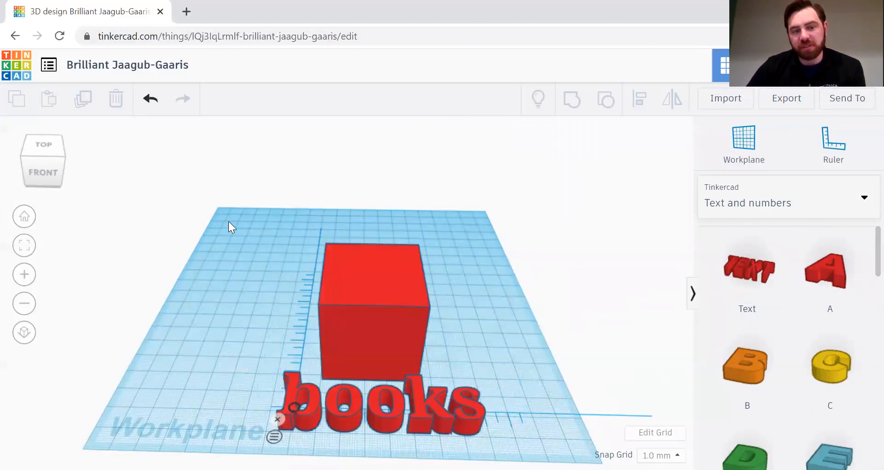
Step: Box-select and delete the red box and 'books' text, then dismiss the ruler
{"action": "left_click_drag", "start_coordinate": [232, 221], "coordinate": [548, 446]}
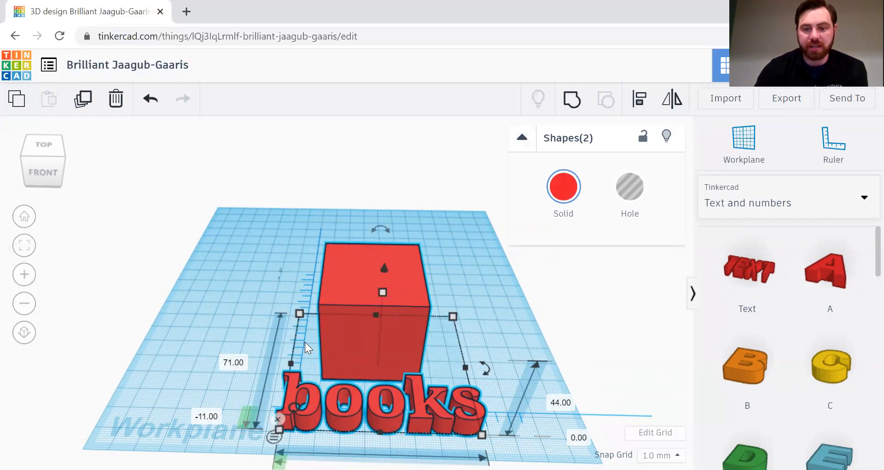
{"action": "key", "text": "Delete"}
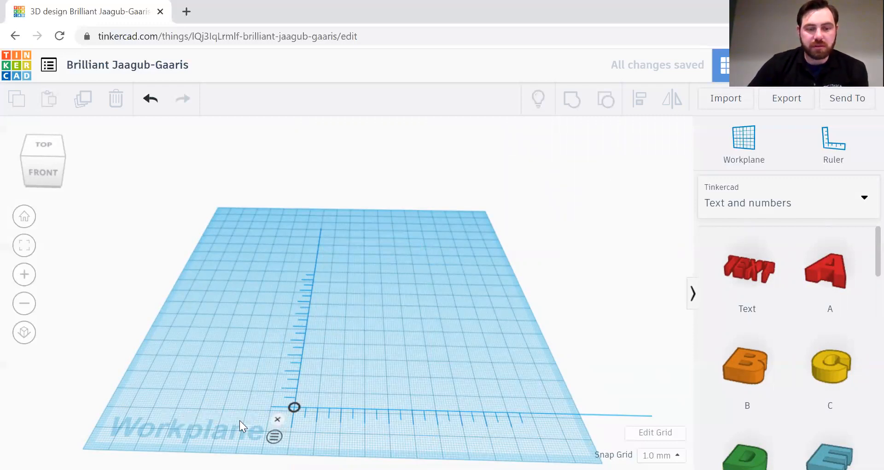
{"action": "left_click", "coordinate": [278, 419]}
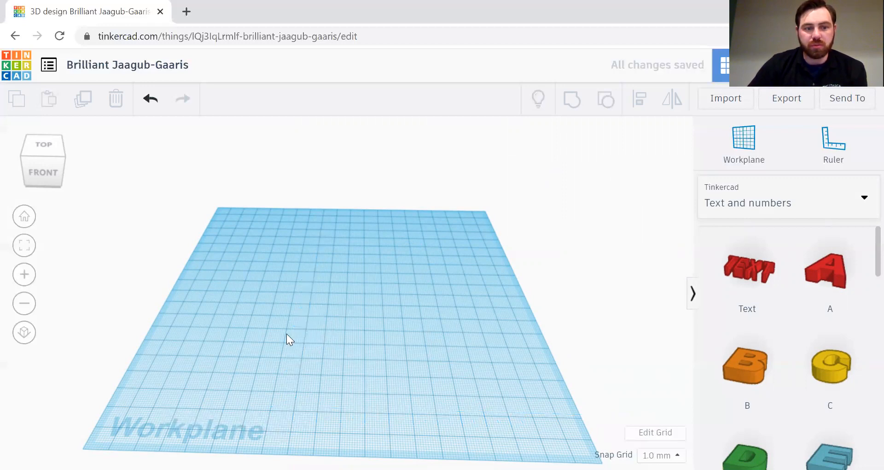
Step: Reset to the Home view and set the shape library to Basic Shapes
{"action": "left_click", "coordinate": [32, 218]}
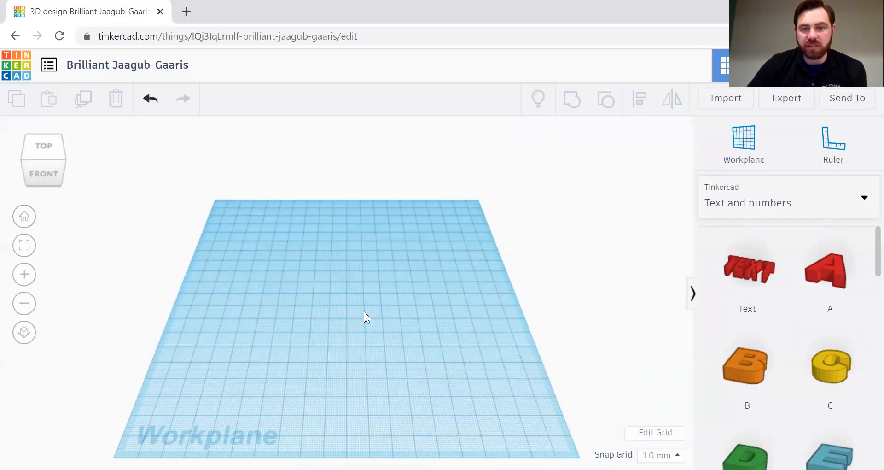
{"action": "left_click", "coordinate": [816, 199]}
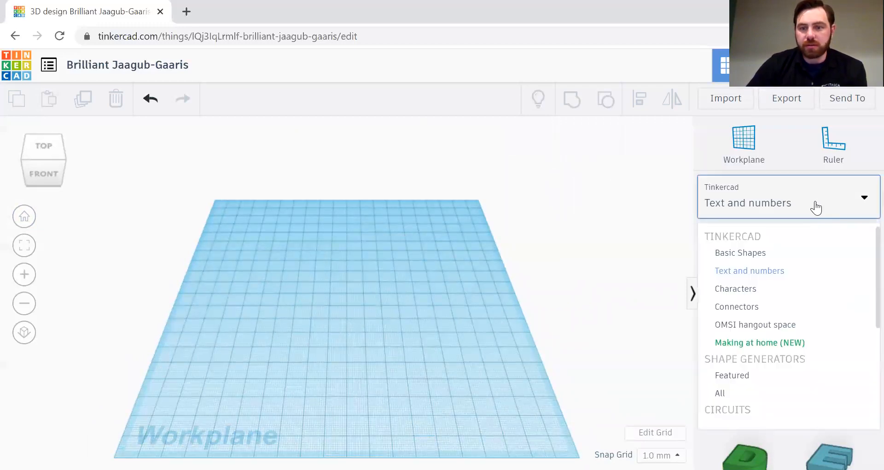
{"action": "left_click", "coordinate": [754, 253]}
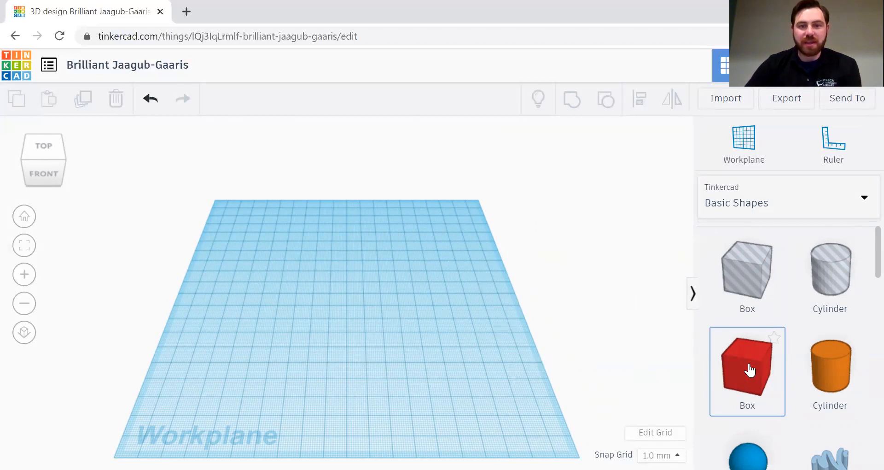
Step: Drop a red box at the centre and an orange cylinder nudged left to overlap its right side
{"action": "left_click_drag", "start_coordinate": [749, 369], "coordinate": [351, 328]}
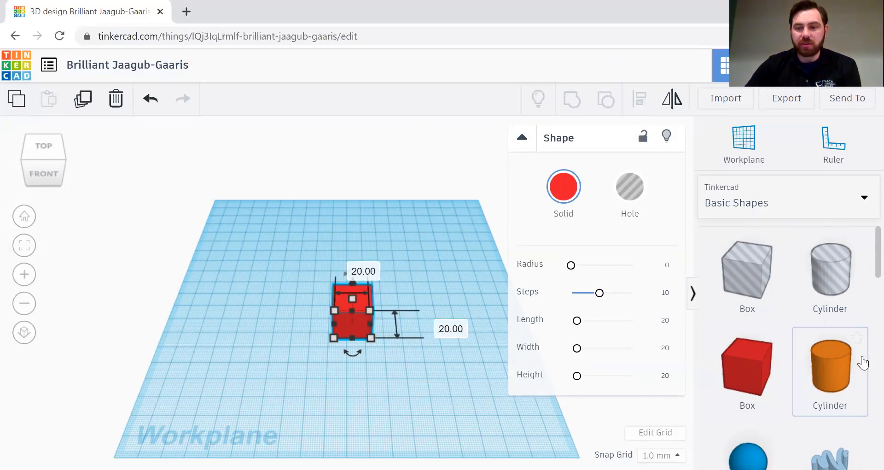
{"action": "left_click_drag", "start_coordinate": [839, 377], "coordinate": [371, 323]}
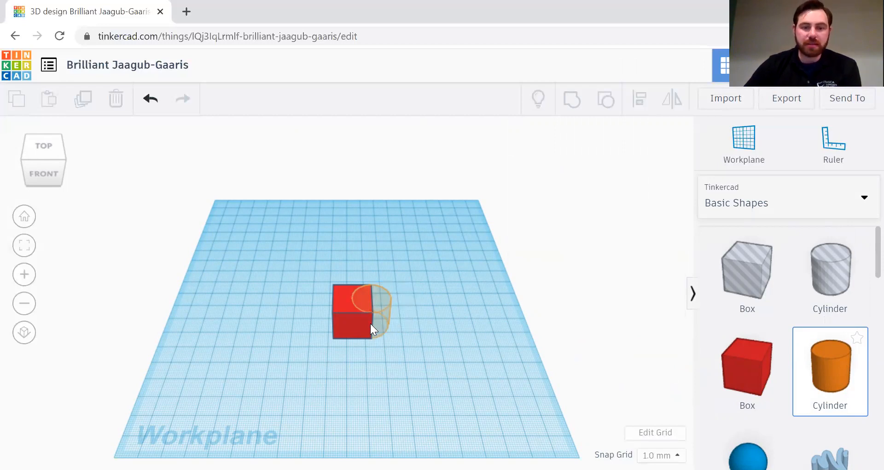
{"action": "left_click_drag", "start_coordinate": [370, 323], "coordinate": [372, 322]}
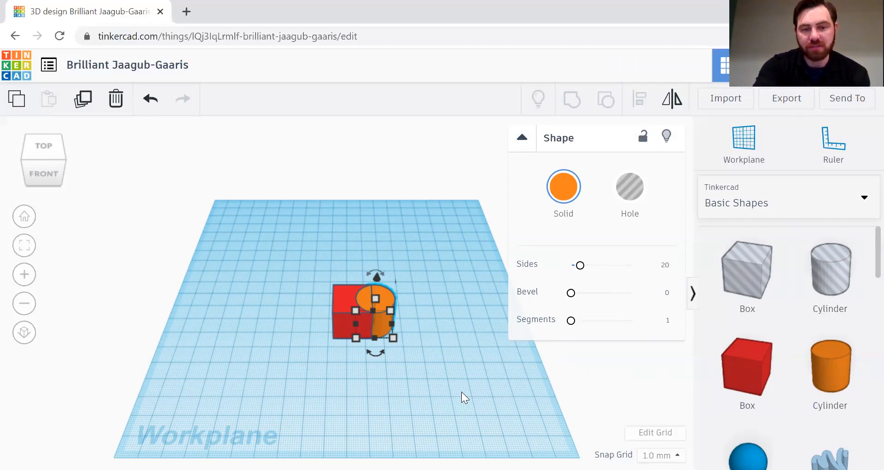
{"action": "key", "text": "Left"}
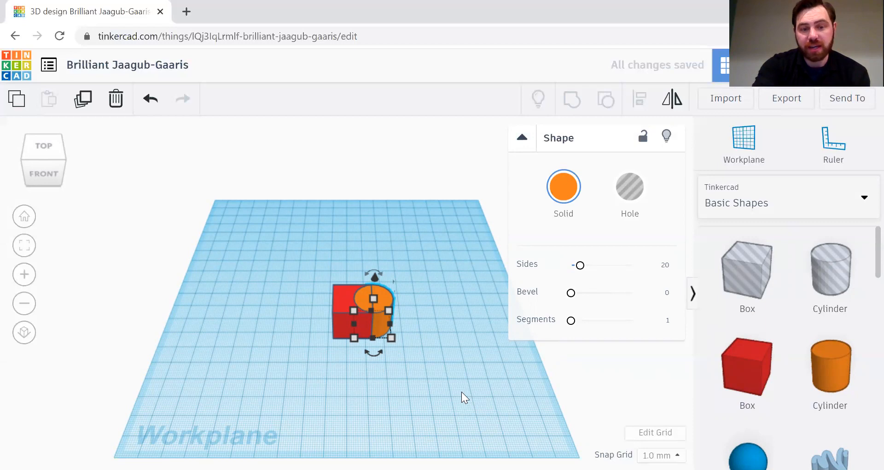
{"action": "key", "text": "Left"}
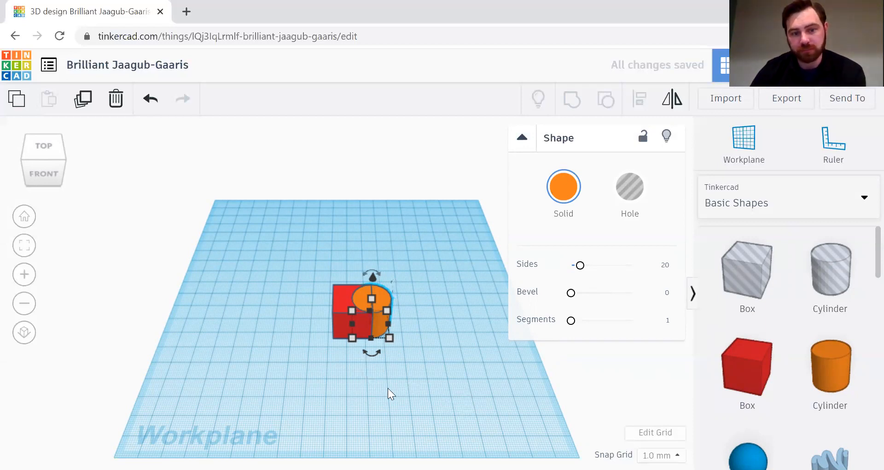
{"action": "left_click", "coordinate": [348, 398]}
{"action": "right_click_drag", "start_coordinate": [348, 398], "coordinate": [419, 404]}
{"action": "right_click_drag", "start_coordinate": [372, 382], "coordinate": [351, 343]}
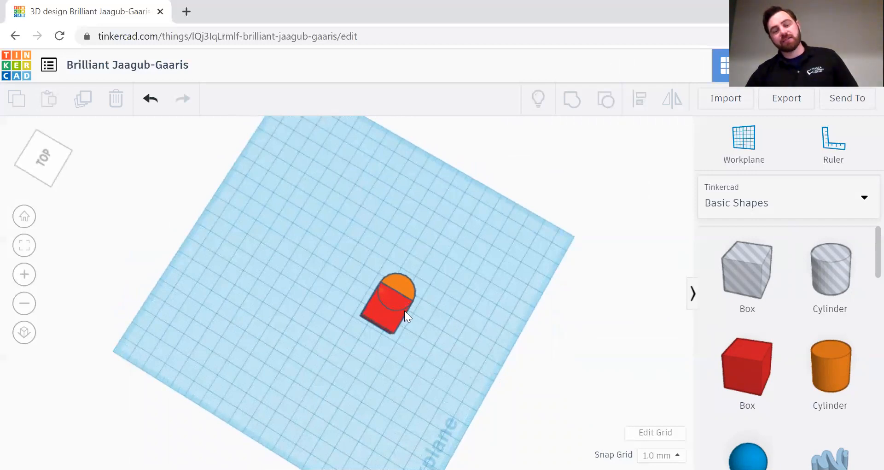
{"action": "left_click_drag", "start_coordinate": [454, 328], "coordinate": [409, 340]}
{"action": "left_click_drag", "start_coordinate": [494, 270], "coordinate": [435, 310]}
{"action": "right_click_drag", "start_coordinate": [403, 335], "coordinate": [291, 320]}
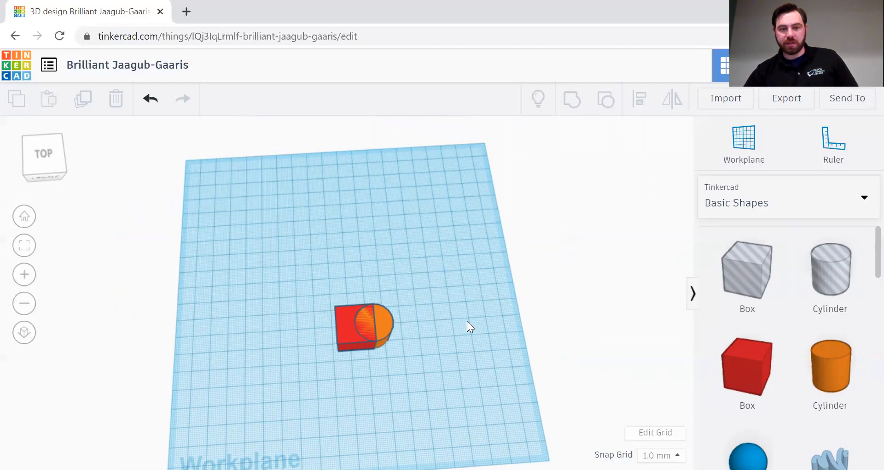
{"action": "right_click_drag", "start_coordinate": [438, 281], "coordinate": [434, 282]}
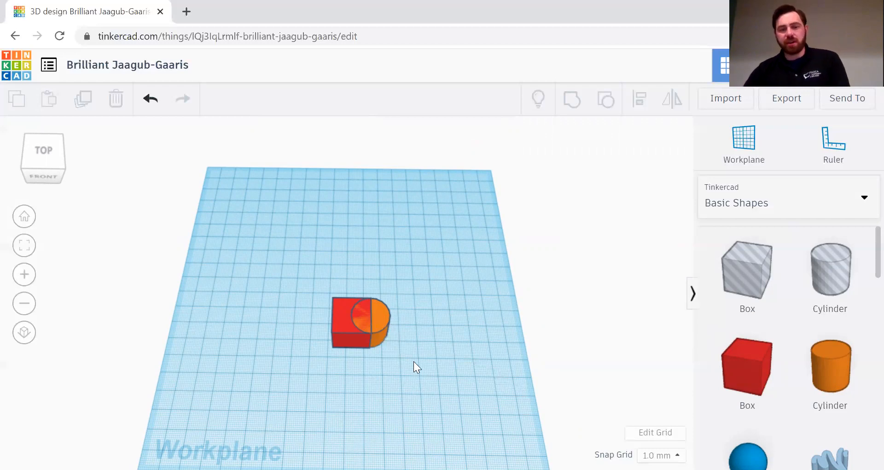
{"action": "left_click", "coordinate": [649, 432]}
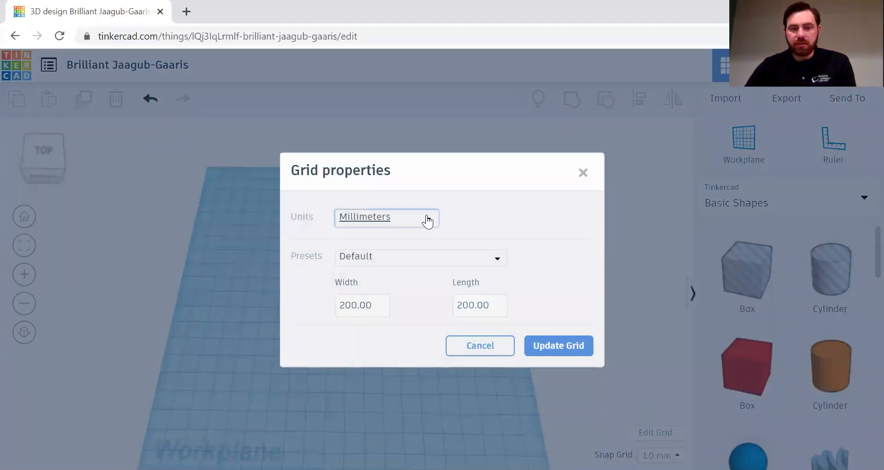
{"action": "left_click", "coordinate": [431, 223]}
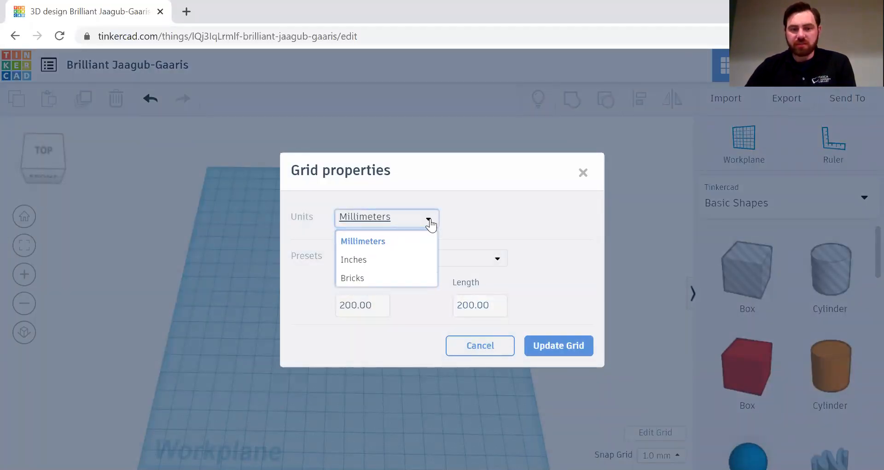
{"action": "left_click", "coordinate": [484, 238]}
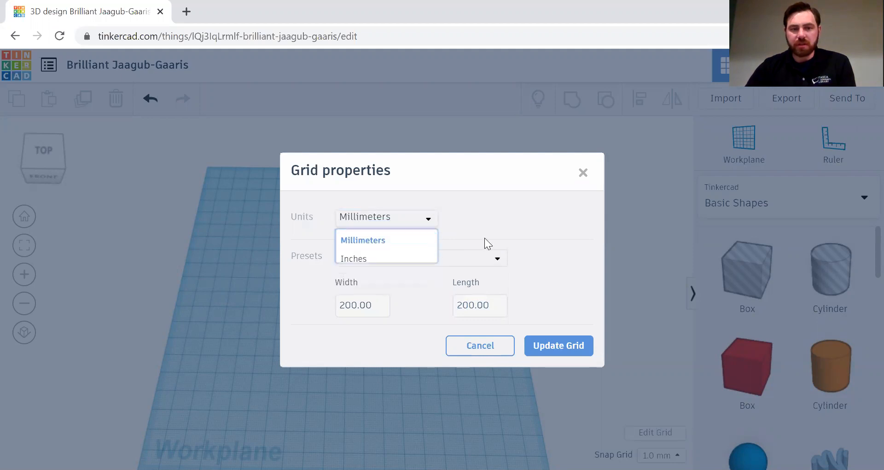
{"action": "left_click", "coordinate": [424, 260]}
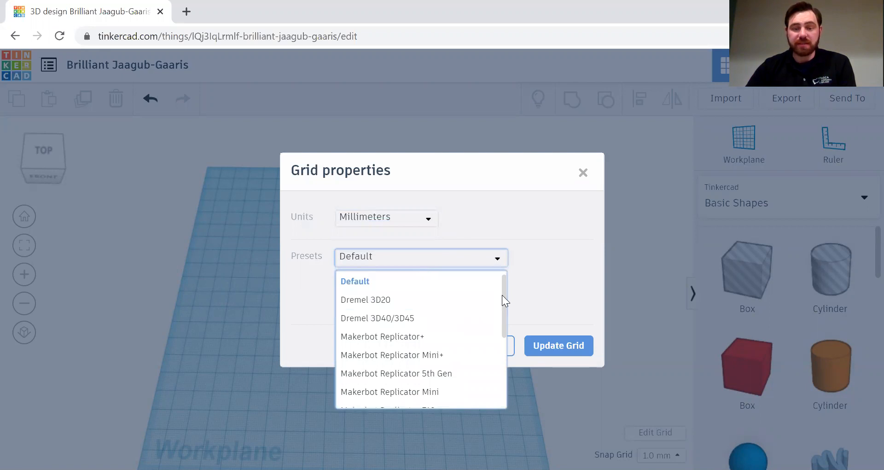
{"action": "mouse_move", "coordinate": [507, 294]}
{"action": "left_mouse_down"}
{"action": "mouse_move", "coordinate": [498, 372]}
{"action": "mouse_move", "coordinate": [500, 297]}
{"action": "left_mouse_up"}
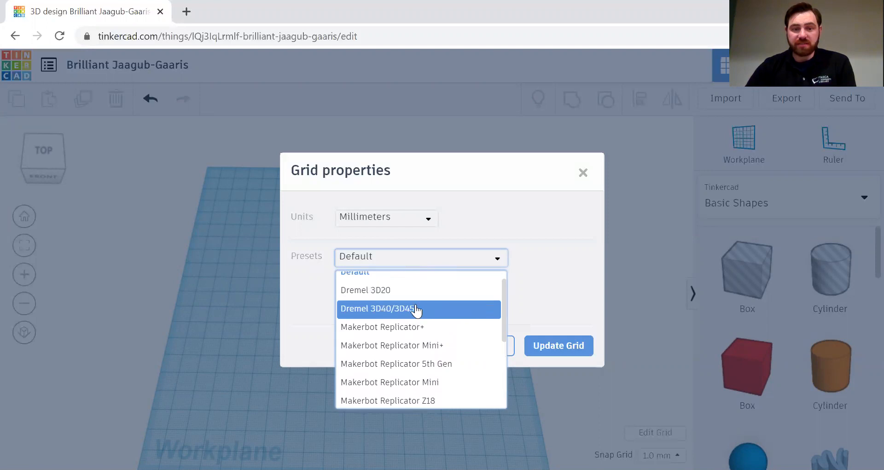
{"action": "left_click", "coordinate": [630, 278]}
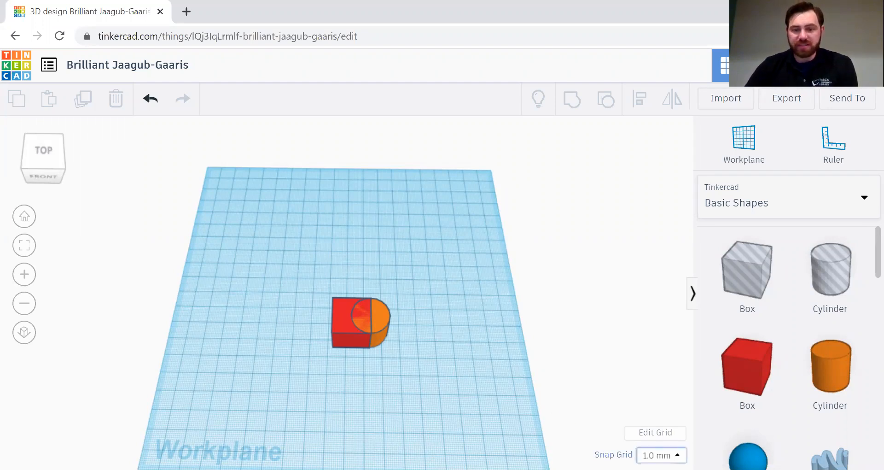
{"action": "left_click", "coordinate": [661, 455]}
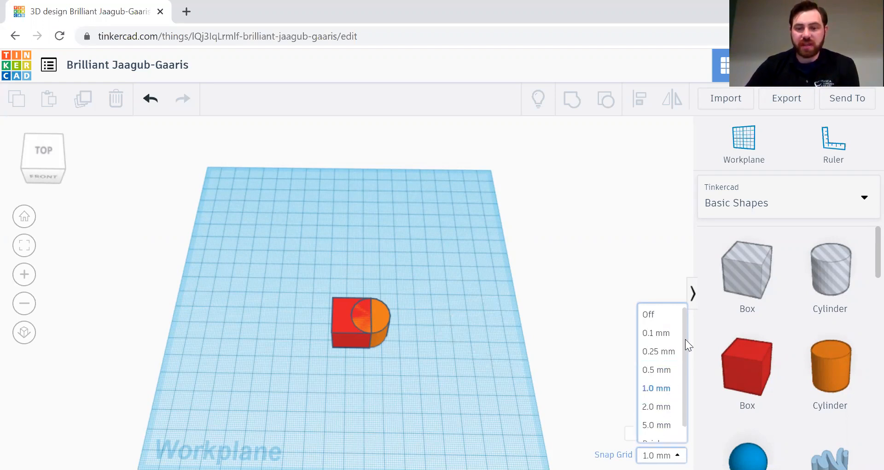
{"action": "scroll", "coordinate": [688, 343], "scroll_direction": "down", "scroll_amount": 1}
{"action": "scroll", "coordinate": [686, 328], "scroll_direction": "up", "scroll_amount": 1}
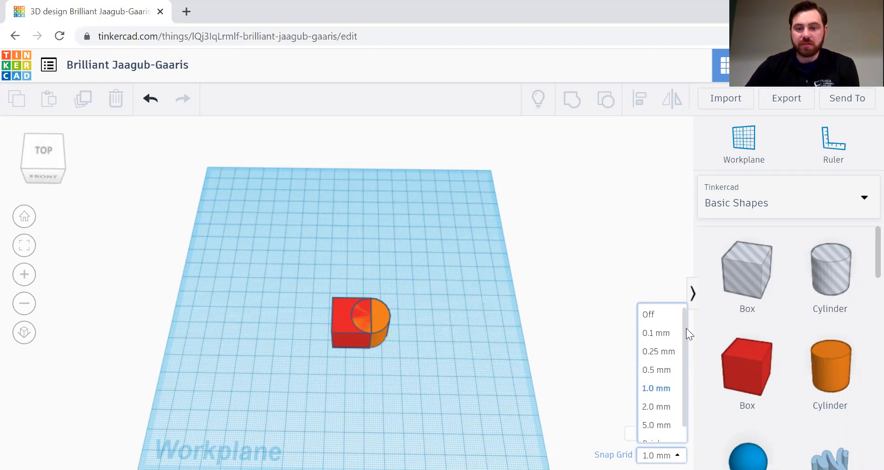
{"action": "left_click", "coordinate": [639, 264]}
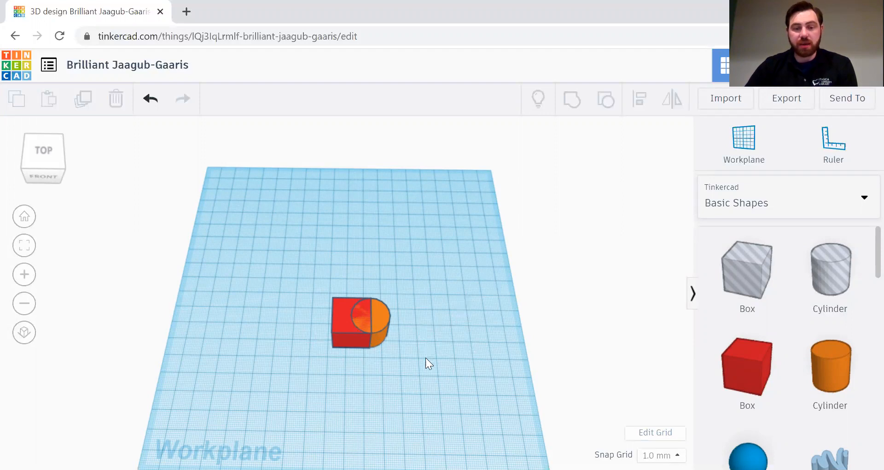
Step: Zoom in and marquee-select both the red box and the orange cylinder
{"action": "right_click_drag", "start_coordinate": [444, 332], "coordinate": [438, 325]}
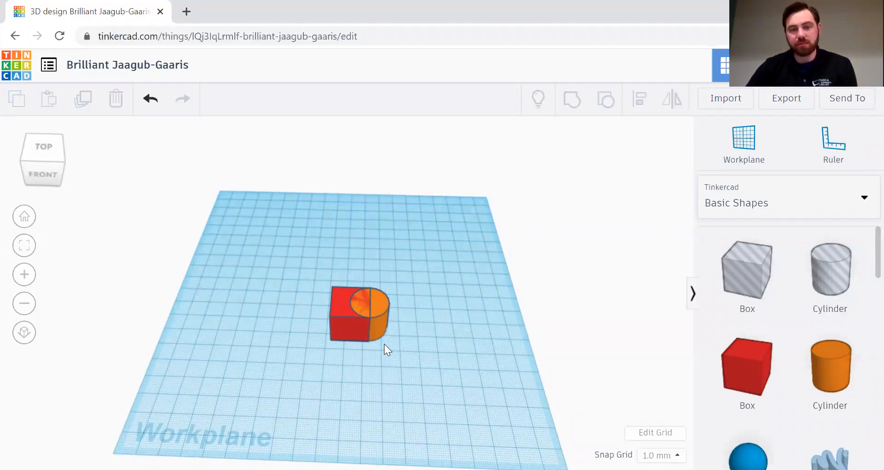
{"action": "scroll", "coordinate": [384, 343], "scroll_direction": "up", "scroll_amount": 4}
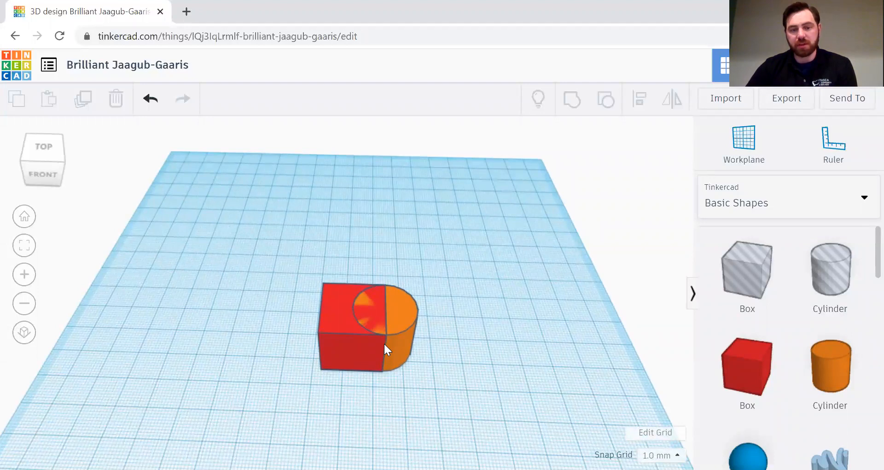
{"action": "scroll", "coordinate": [383, 342], "scroll_direction": "up", "scroll_amount": 2}
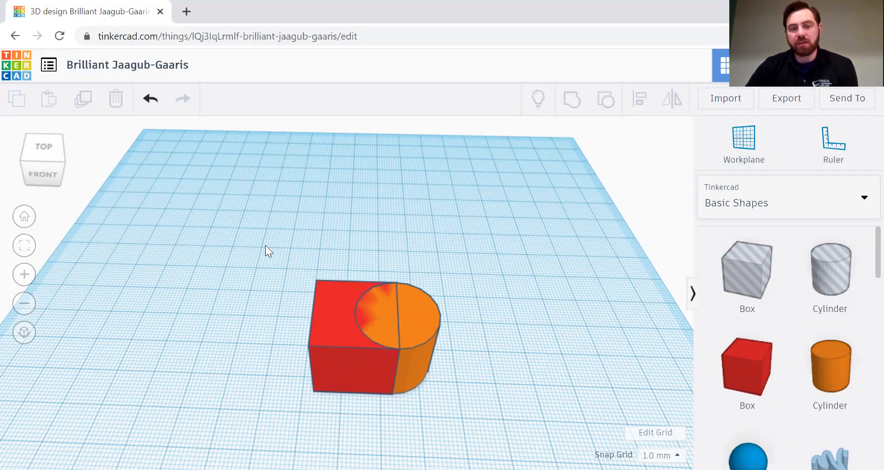
{"action": "left_click_drag", "start_coordinate": [266, 243], "coordinate": [493, 427]}
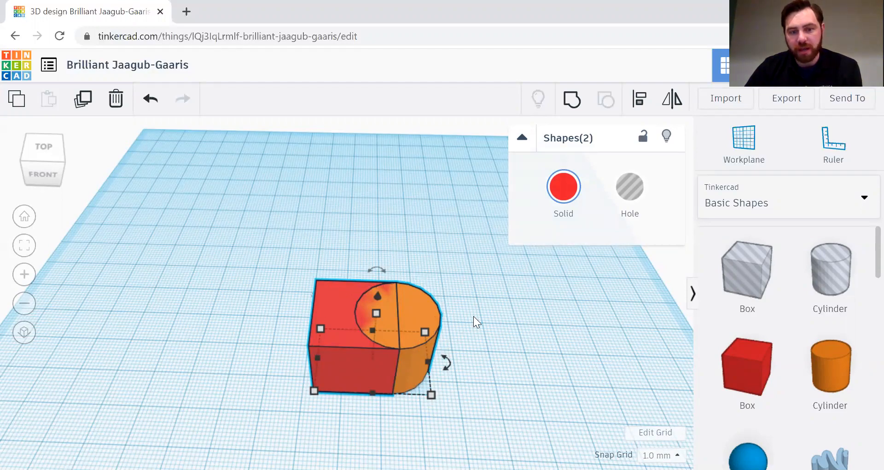
Step: Select the red box, add the orange cylinder, and orbit to a low side-on view
{"action": "left_click", "coordinate": [594, 329]}
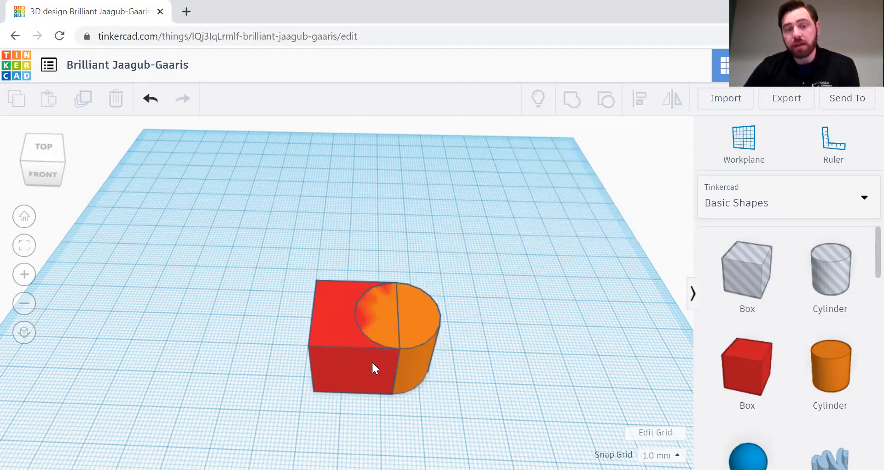
{"action": "left_click", "coordinate": [332, 319]}
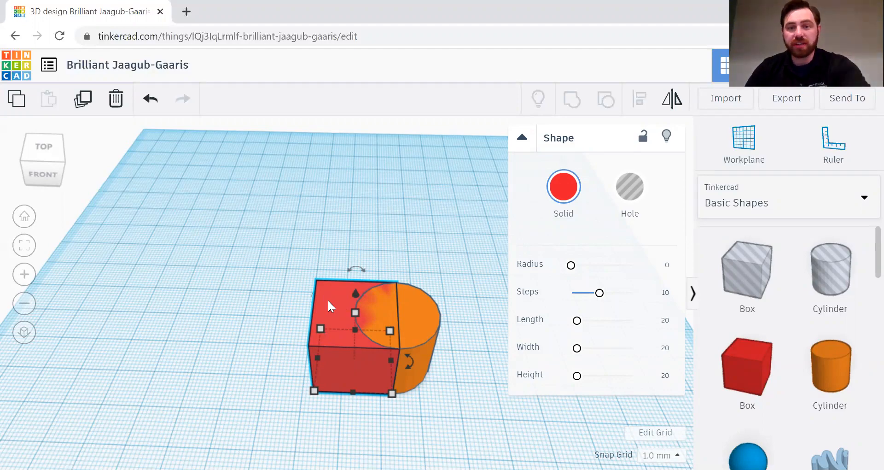
{"action": "left_click", "coordinate": [422, 316], "text": "shift"}
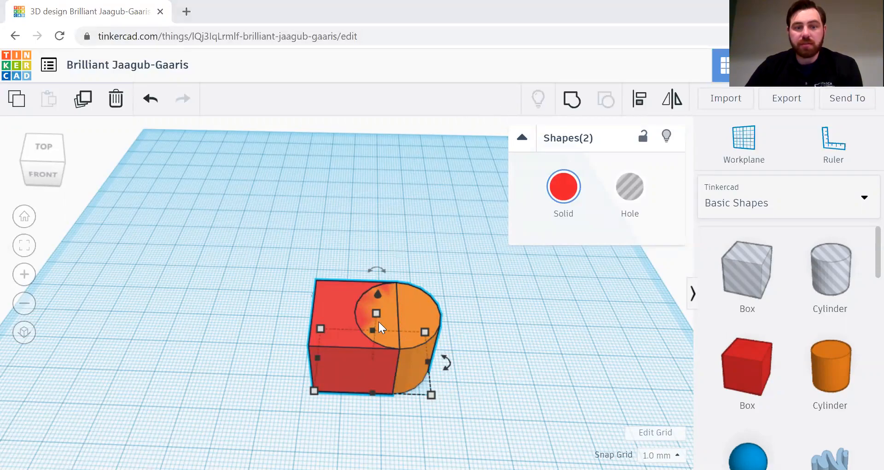
{"action": "right_click_drag", "start_coordinate": [491, 304], "coordinate": [417, 256]}
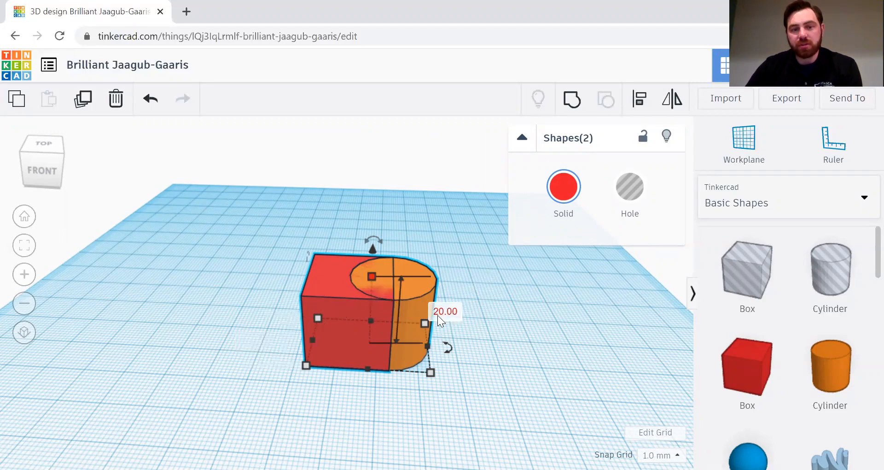
Step: Set the box-and-cylinder pair's height to 10 mm and its width to 35 mm
{"action": "left_click", "coordinate": [437, 313]}
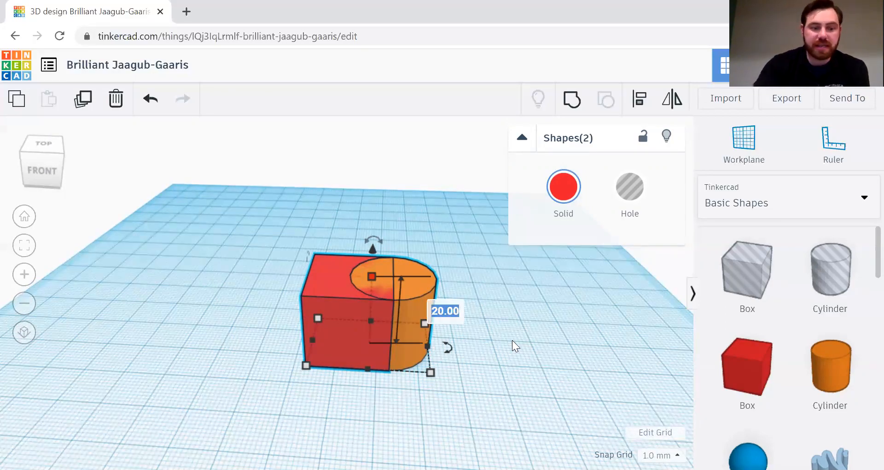
{"action": "type", "text": "10"}
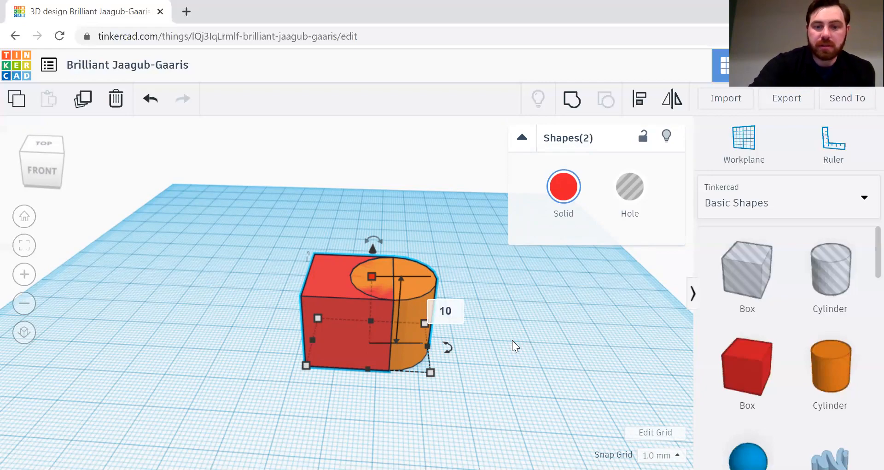
{"action": "key", "text": "Return"}
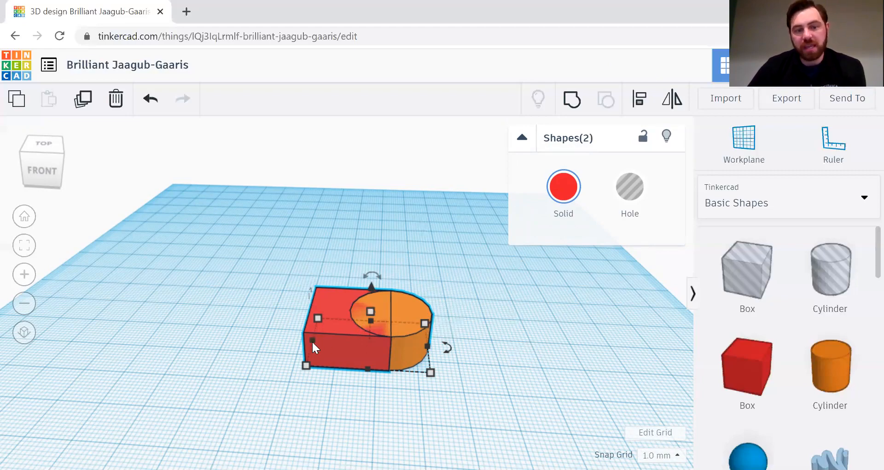
{"action": "mouse_move", "coordinate": [319, 339]}
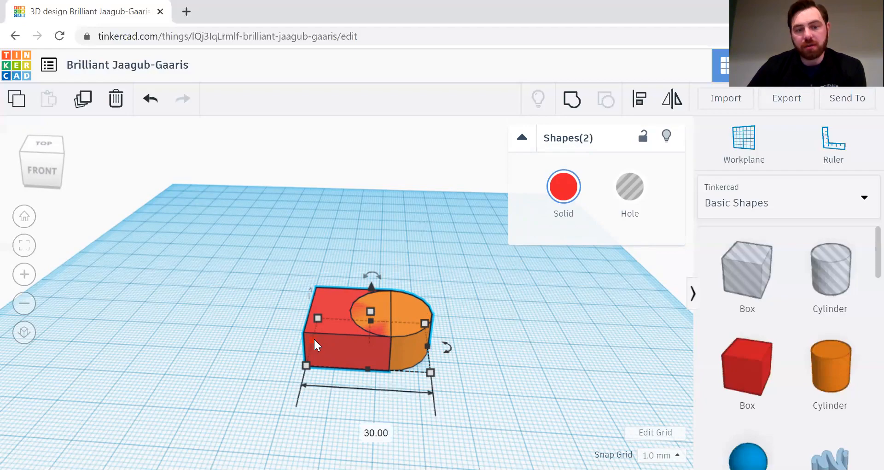
{"action": "left_click_drag", "start_coordinate": [311, 341], "coordinate": [282, 342]}
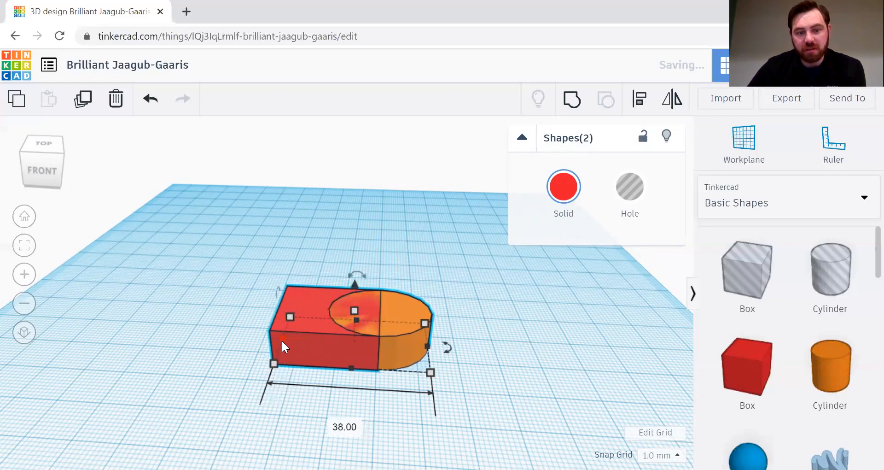
{"action": "left_click", "coordinate": [340, 431]}
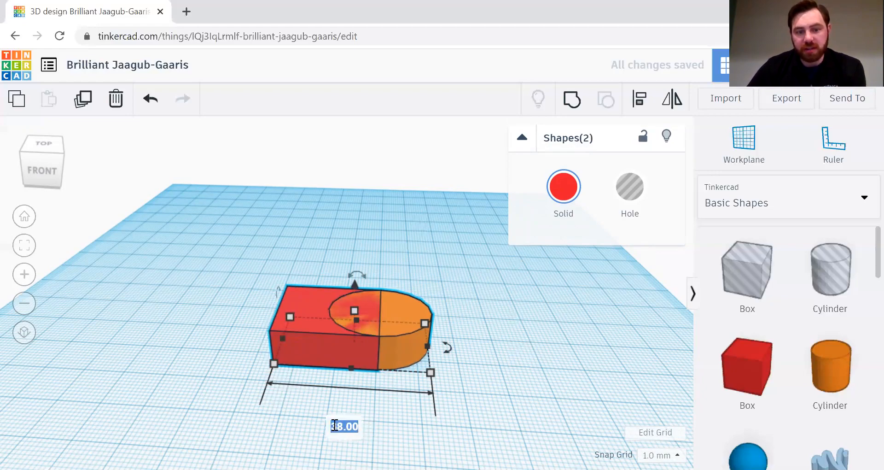
{"action": "type", "text": "35"}
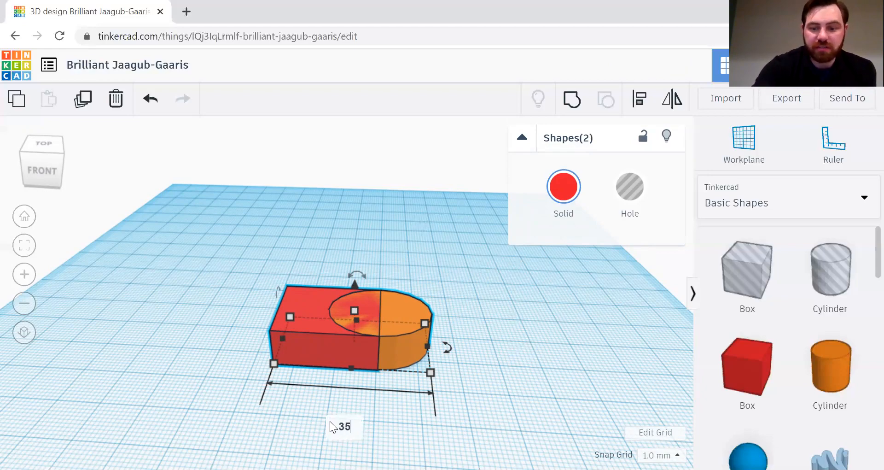
{"action": "key", "text": "Return"}
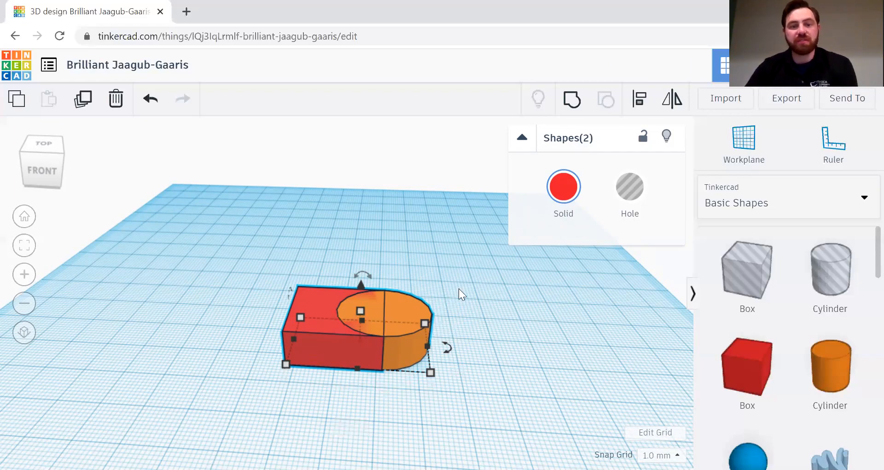
Step: Deselect the flattened pair and return to the Home view of the whole workplane
{"action": "left_click_drag", "start_coordinate": [505, 330], "coordinate": [507, 327]}
{"action": "right_click_drag", "start_coordinate": [487, 323], "coordinate": [418, 317]}
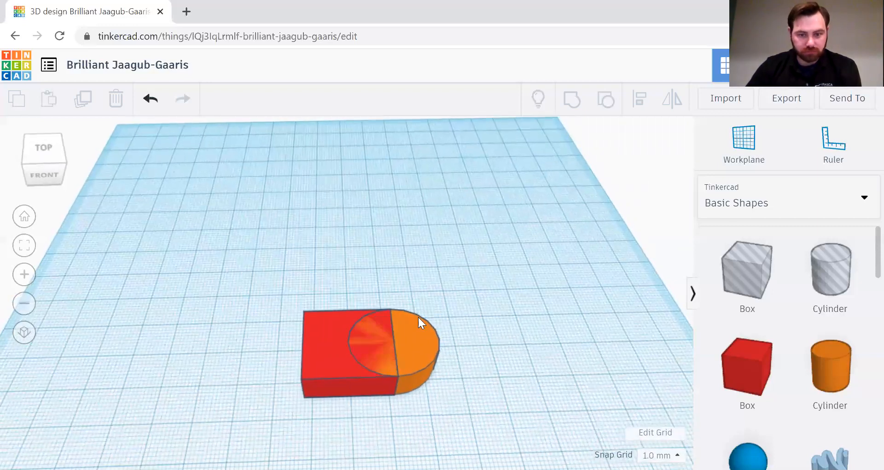
{"action": "left_click", "coordinate": [26, 216]}
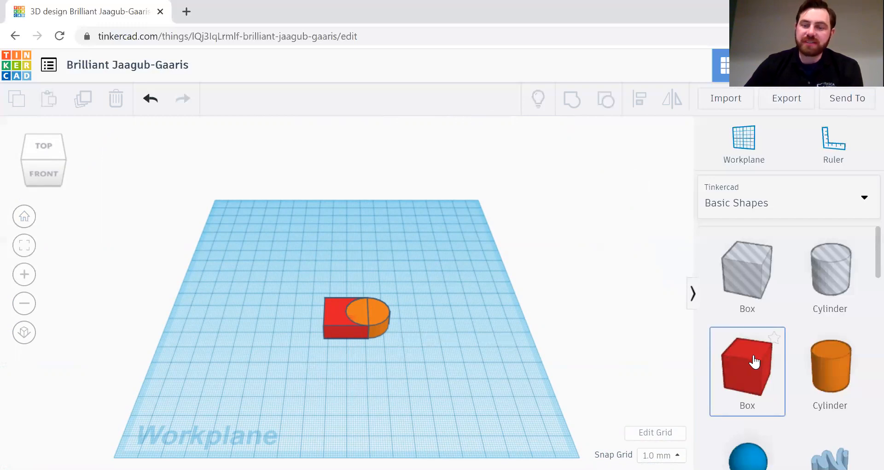
Step: Place a new 20 mm red box at the left end of the flattened block
{"action": "left_click_drag", "start_coordinate": [753, 362], "coordinate": [325, 324]}
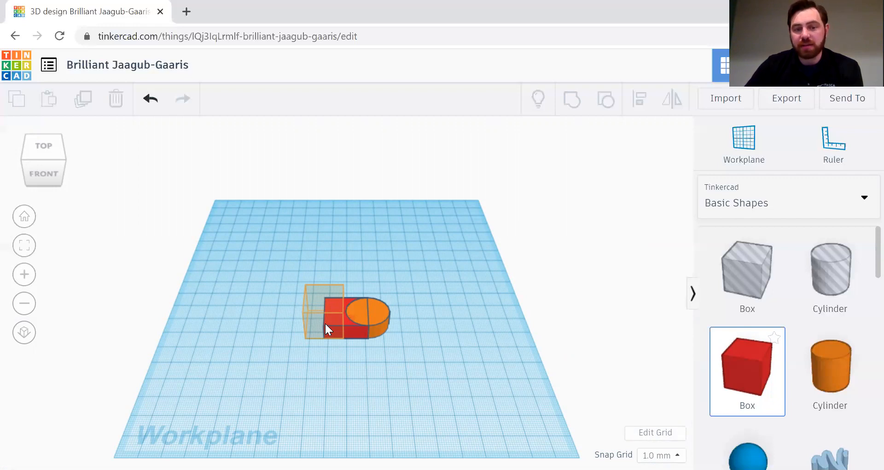
{"action": "left_click", "coordinate": [326, 324]}
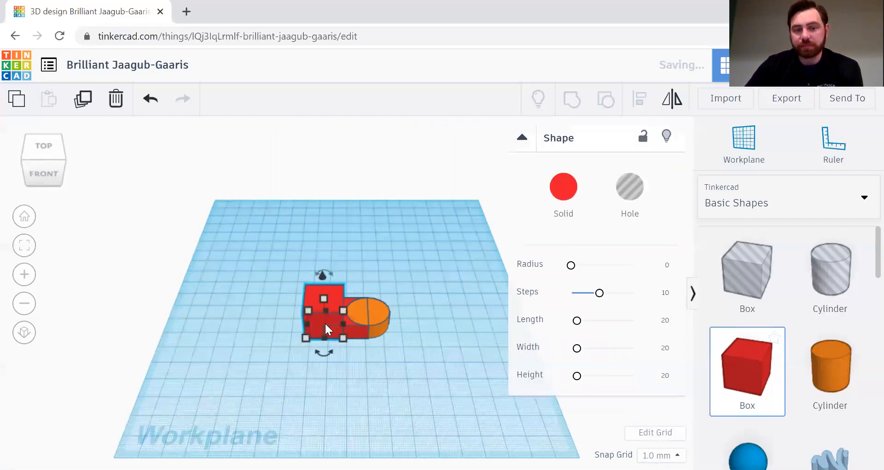
{"action": "scroll", "coordinate": [351, 366], "scroll_direction": "up", "scroll_amount": 2}
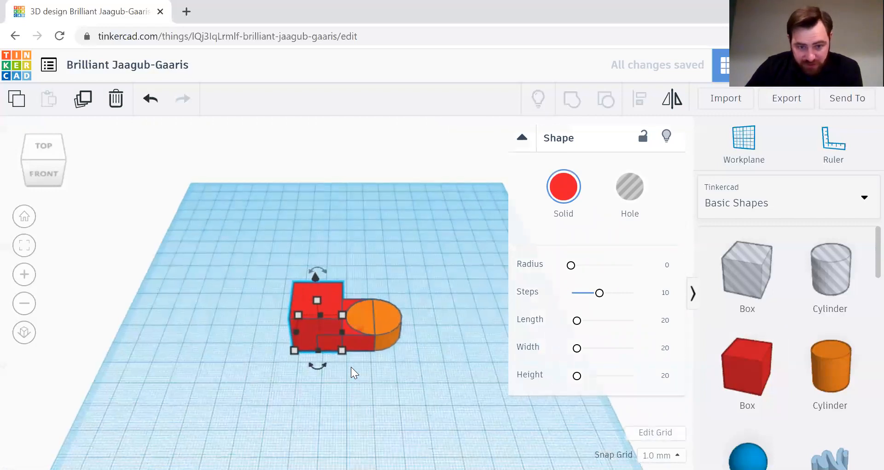
{"action": "scroll", "coordinate": [368, 397], "scroll_direction": "up", "scroll_amount": 2}
{"action": "scroll", "coordinate": [387, 410], "scroll_direction": "up", "scroll_amount": 1}
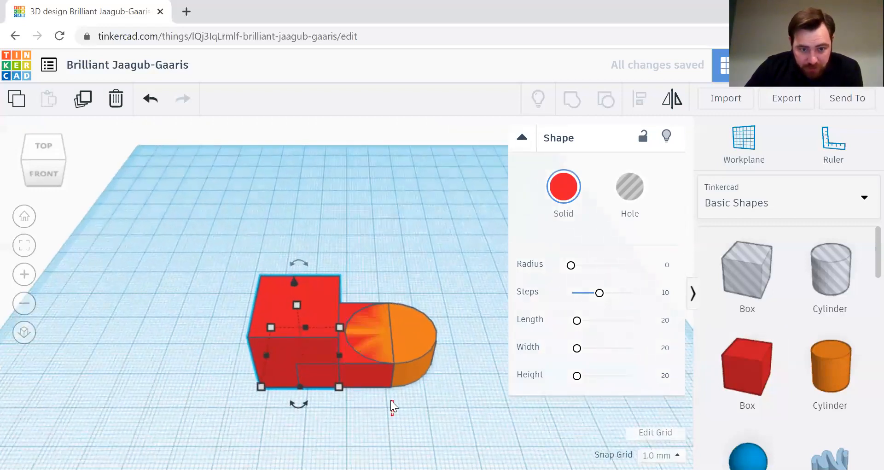
Step: Orbit to a lower frontal view and inspect the new red box by reselecting it
{"action": "left_click", "coordinate": [389, 410]}
{"action": "right_click_drag", "start_coordinate": [375, 402], "coordinate": [374, 384]}
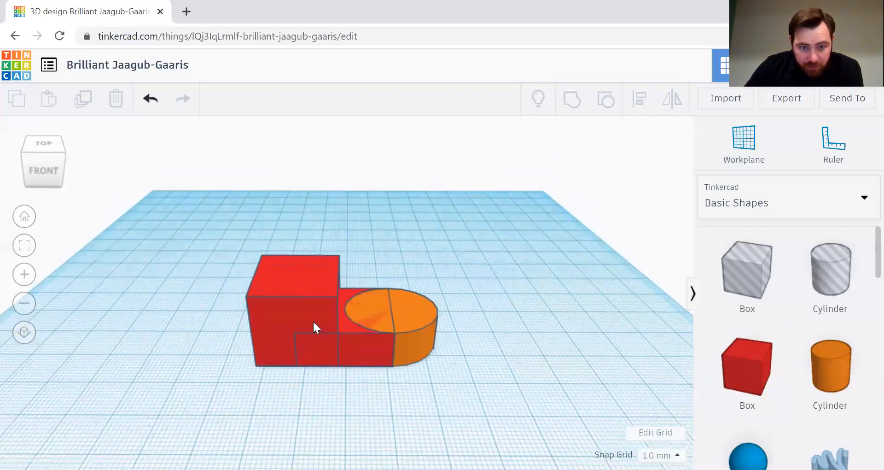
{"action": "left_click", "coordinate": [327, 324]}
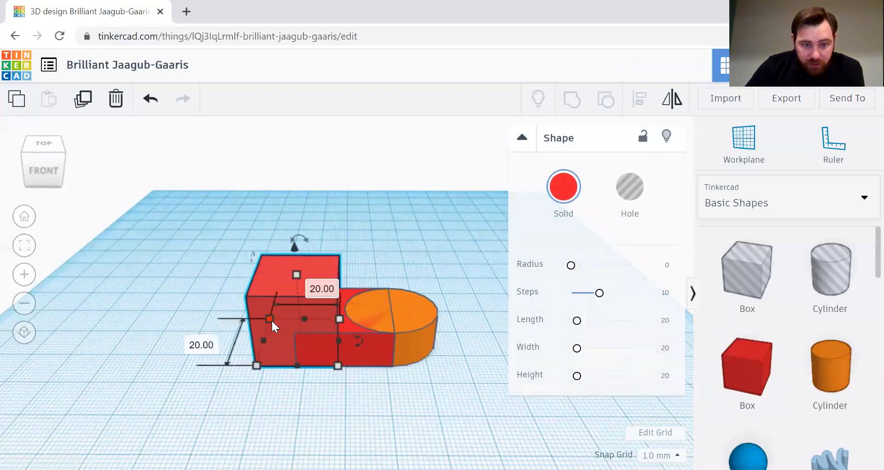
{"action": "left_click", "coordinate": [308, 387]}
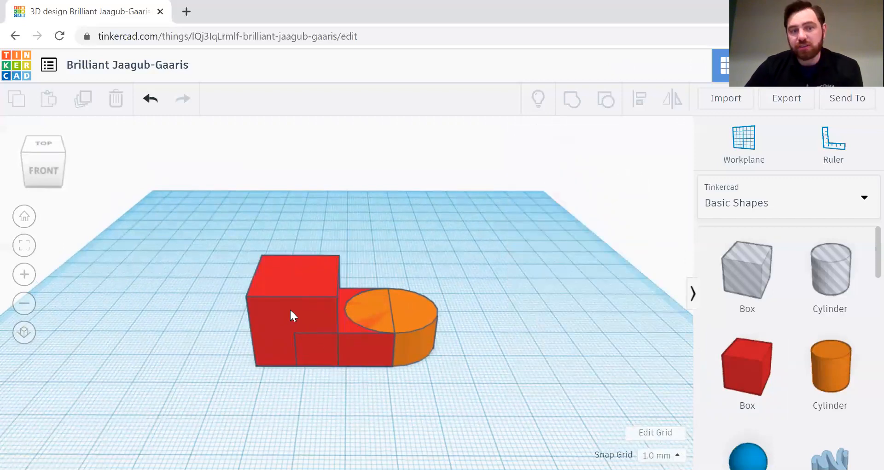
{"action": "left_click", "coordinate": [291, 315]}
{"action": "left_click", "coordinate": [202, 332]}
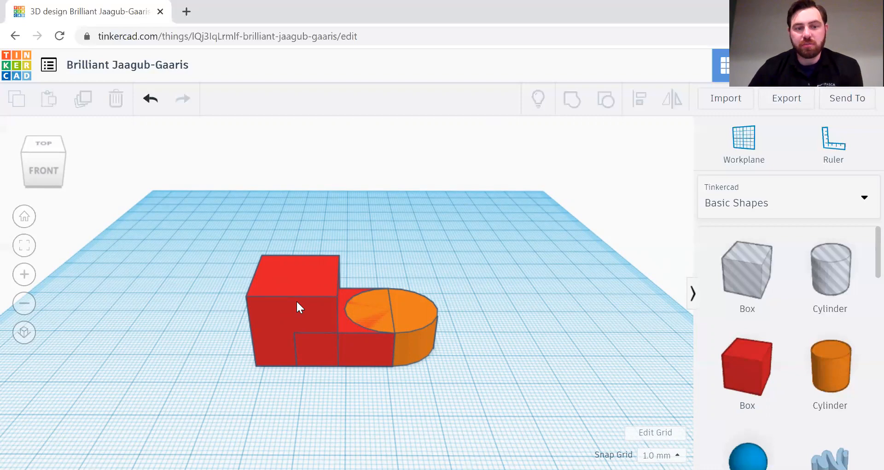
{"action": "left_click", "coordinate": [297, 282]}
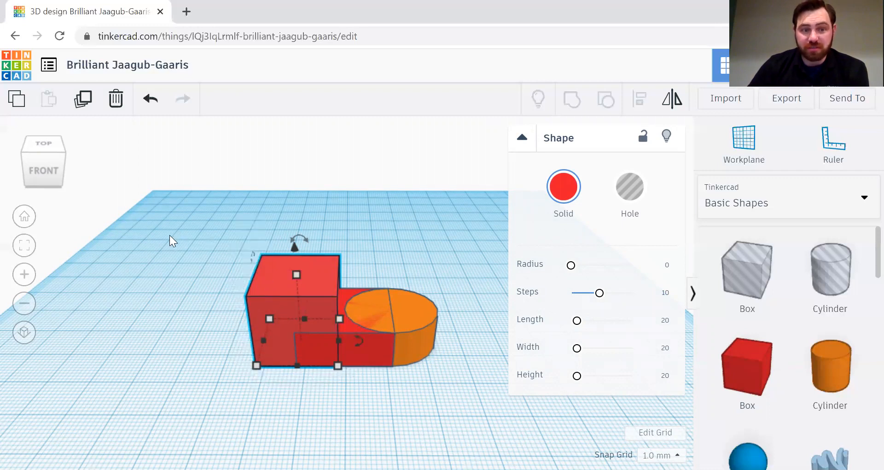
{"action": "left_click", "coordinate": [159, 229]}
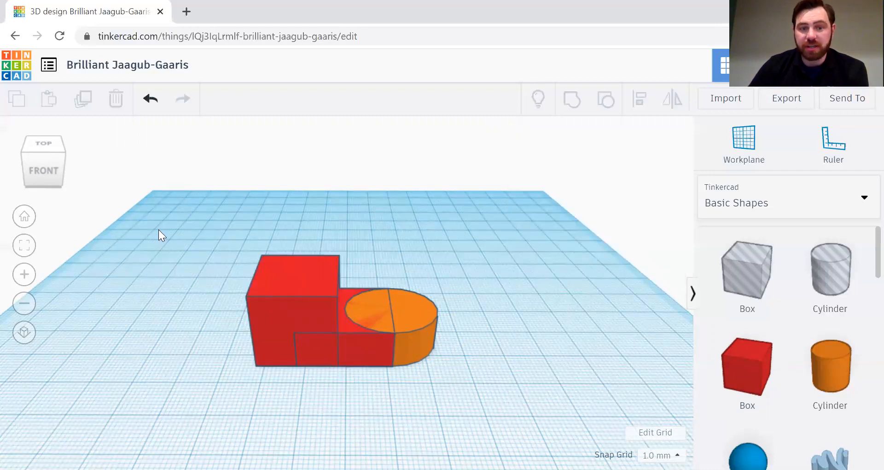
{"action": "left_click", "coordinate": [264, 283]}
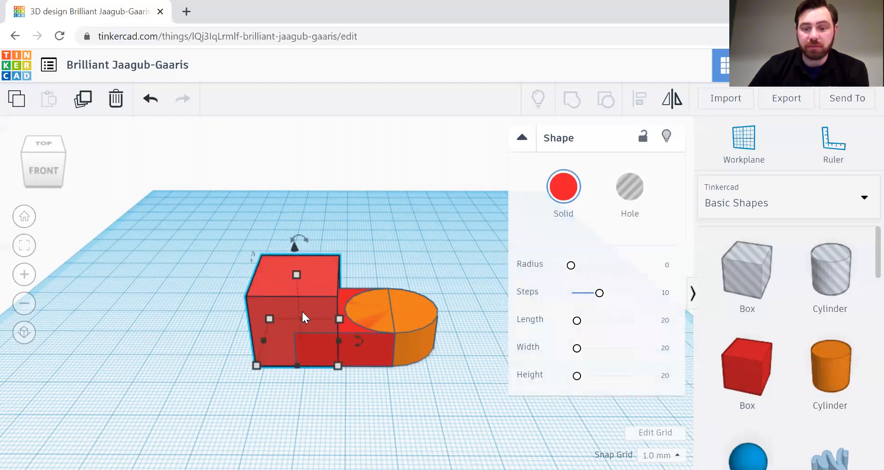
Step: Nudge the new box one step right and back, then orbit and reselect it
{"action": "key", "text": "Right"}
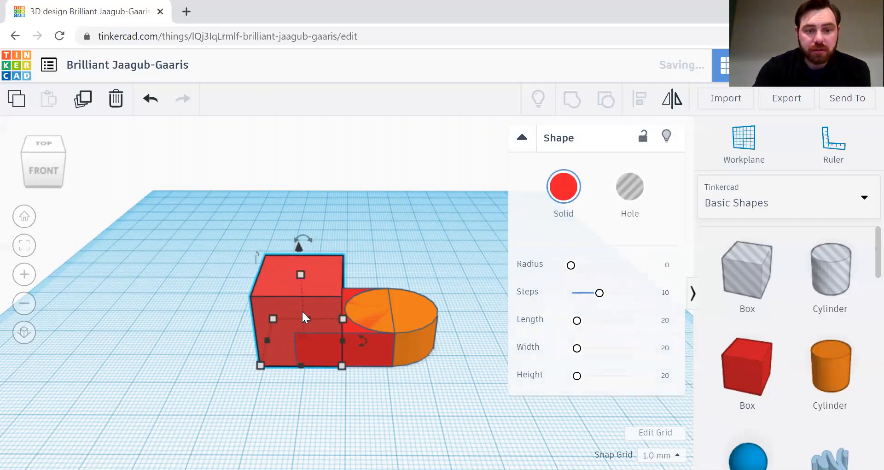
{"action": "key", "text": "Left"}
{"action": "right_click_drag", "start_coordinate": [261, 405], "coordinate": [350, 373]}
{"action": "left_click", "coordinate": [475, 404]}
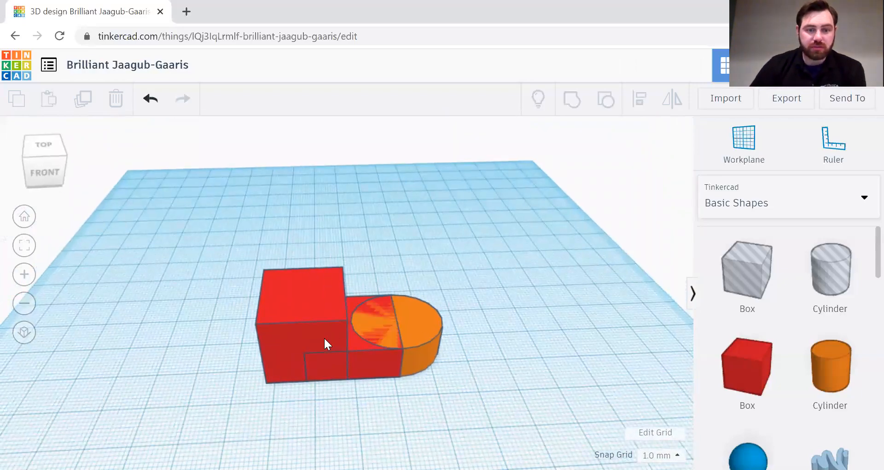
{"action": "left_click", "coordinate": [308, 297]}
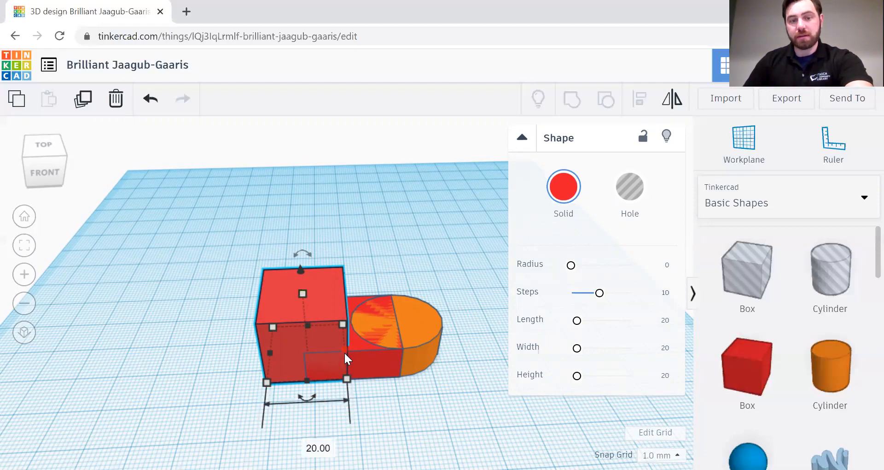
Step: Resize the new red box to an 8 × 8 mm footprint, undoing the first attempt
{"action": "left_click_drag", "start_coordinate": [341, 353], "coordinate": [299, 367]}
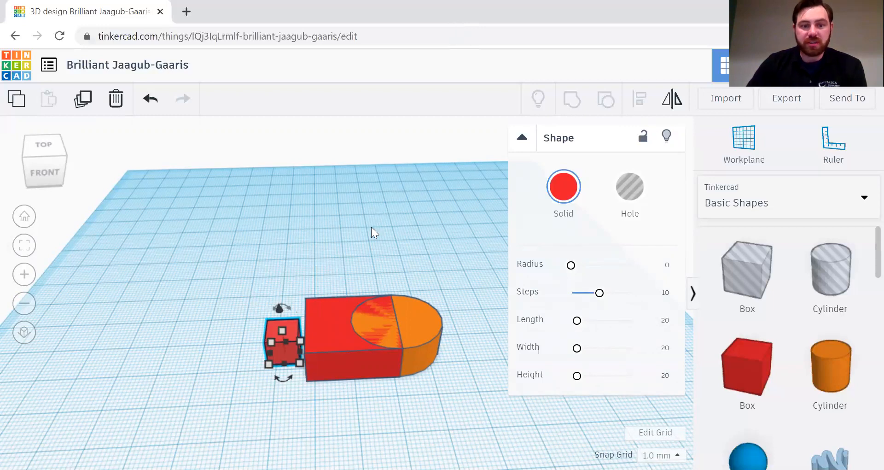
{"action": "left_click", "coordinate": [149, 107]}
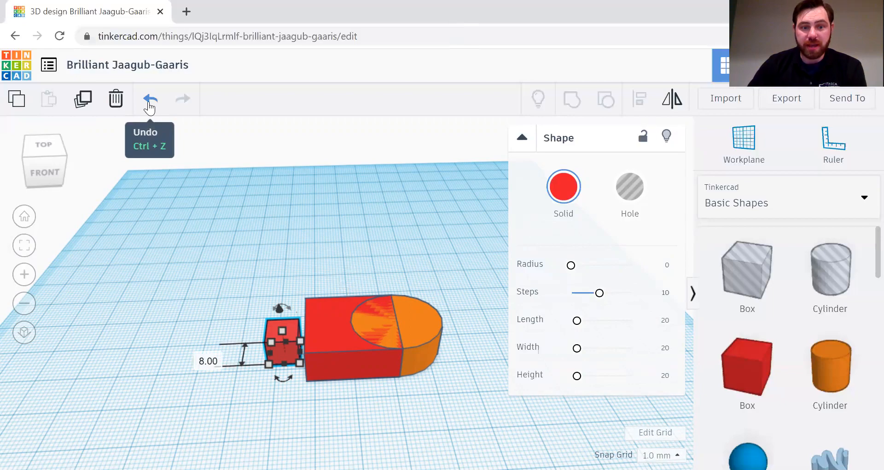
{"action": "left_click", "coordinate": [149, 106]}
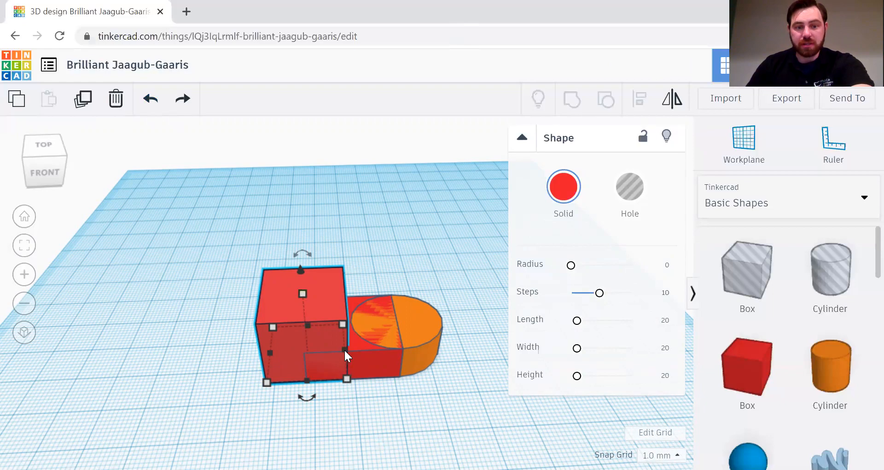
{"action": "left_click_drag", "start_coordinate": [343, 351], "coordinate": [297, 361]}
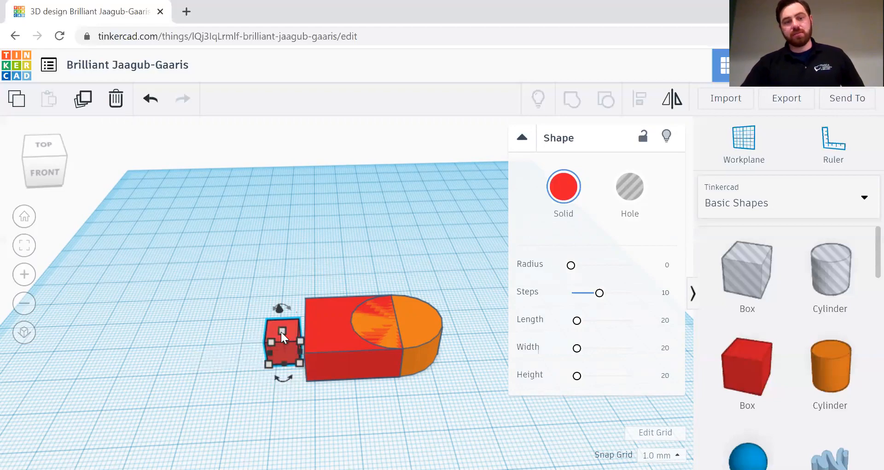
Step: Raise the 8 × 8 red box to about 29 mm tall beside the flattened block
{"action": "scroll", "coordinate": [274, 343], "scroll_direction": "up", "scroll_amount": 3}
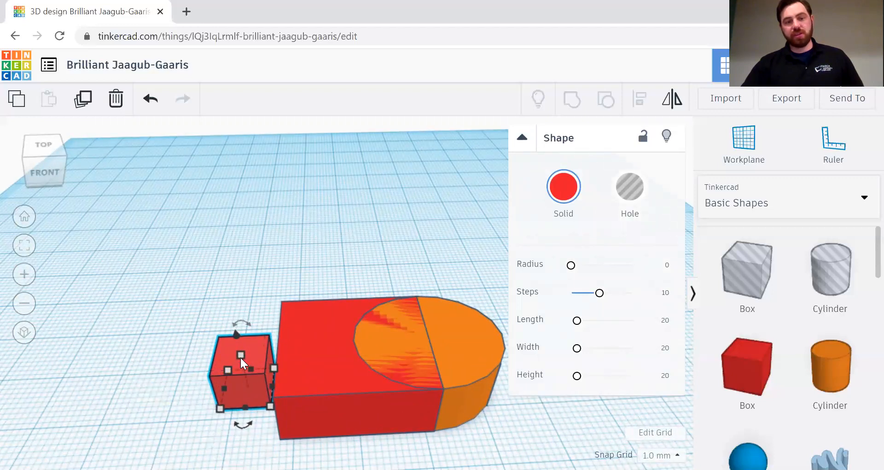
{"action": "left_click_drag", "start_coordinate": [239, 355], "coordinate": [229, 236]}
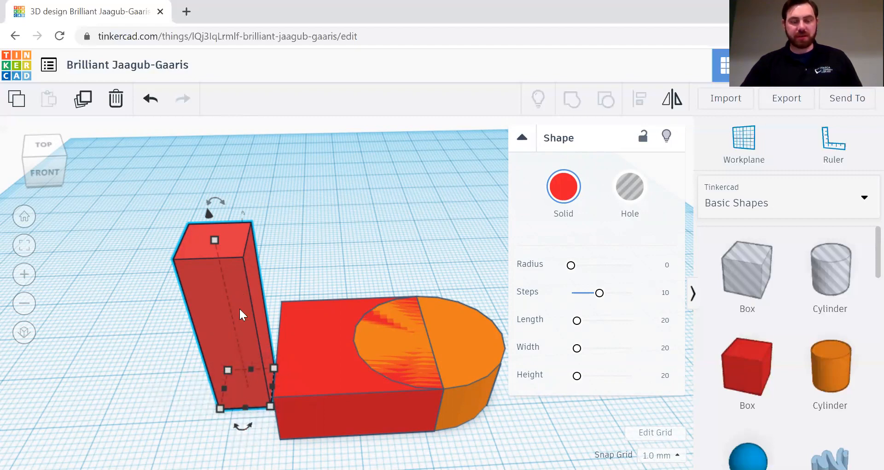
{"action": "left_click_drag", "start_coordinate": [243, 425], "coordinate": [207, 419]}
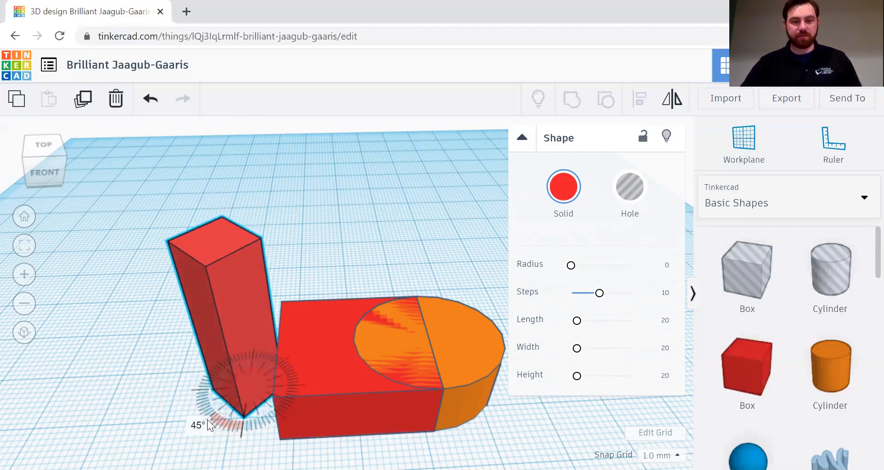
{"action": "left_click_drag", "start_coordinate": [207, 419], "coordinate": [207, 419]}
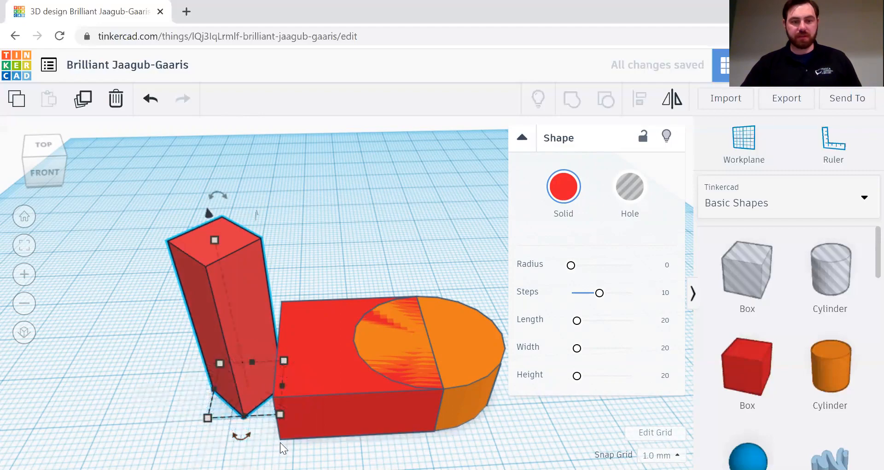
{"action": "mouse_move", "coordinate": [570, 435]}
{"action": "left_mouse_down"}
{"action": "mouse_move", "coordinate": [588, 425]}
{"action": "mouse_move", "coordinate": [557, 438]}
{"action": "left_mouse_up"}
{"action": "mouse_move", "coordinate": [307, 230]}
{"action": "right_mouse_down"}
{"action": "mouse_move", "coordinate": [458, 221]}
{"action": "mouse_move", "coordinate": [308, 244]}
{"action": "mouse_move", "coordinate": [292, 224]}
{"action": "right_mouse_up"}
{"action": "left_click", "coordinate": [150, 100]}
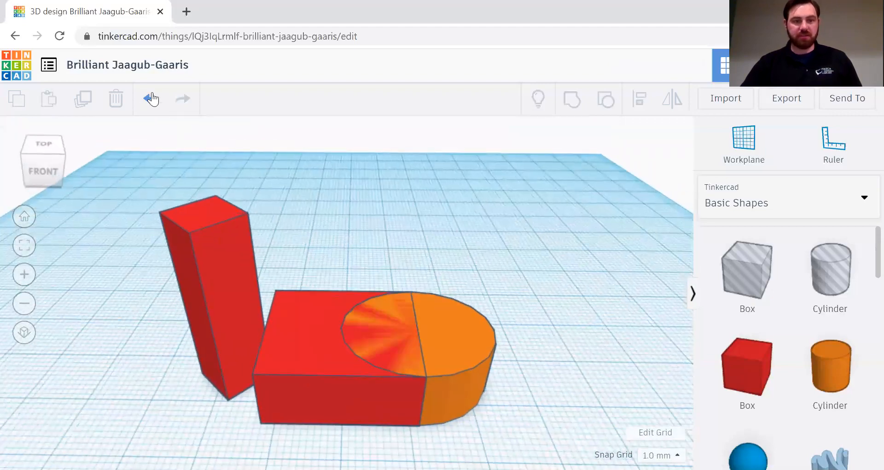
{"action": "left_click", "coordinate": [221, 333]}
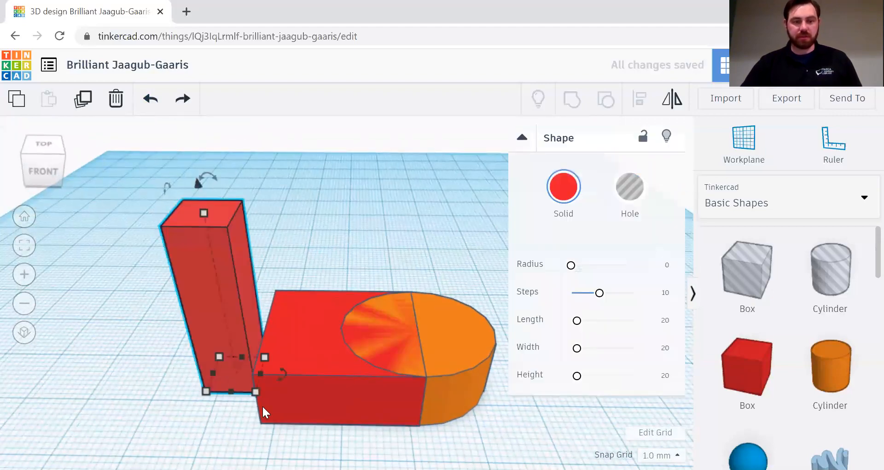
{"action": "left_click", "coordinate": [387, 239]}
{"action": "left_click", "coordinate": [219, 264]}
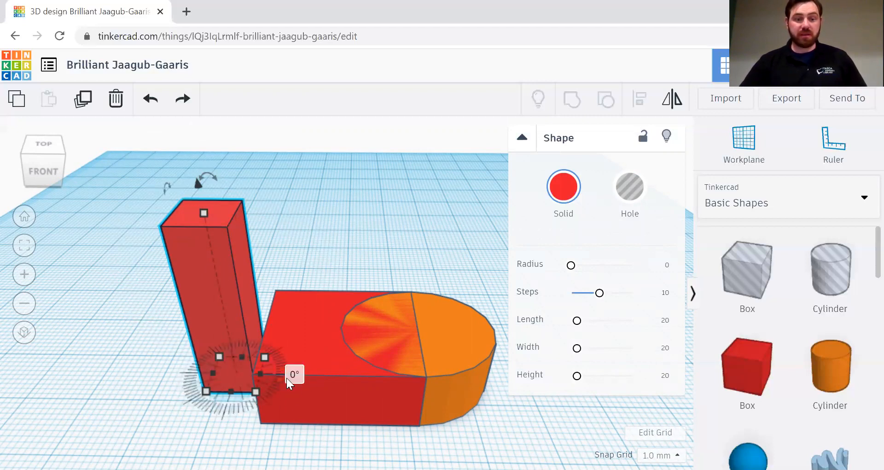
Step: Rotate the red pillar about its base to an exact 45° angle
{"action": "left_click_drag", "start_coordinate": [291, 372], "coordinate": [284, 376]}
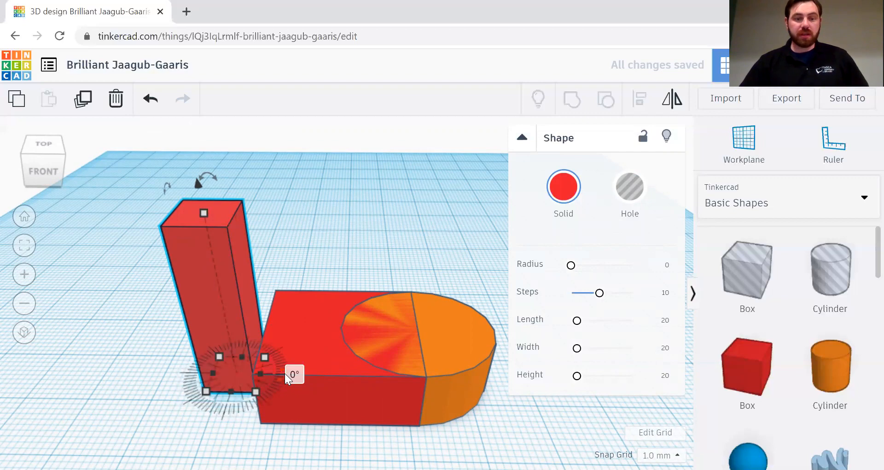
{"action": "left_click_drag", "start_coordinate": [282, 377], "coordinate": [206, 375]}
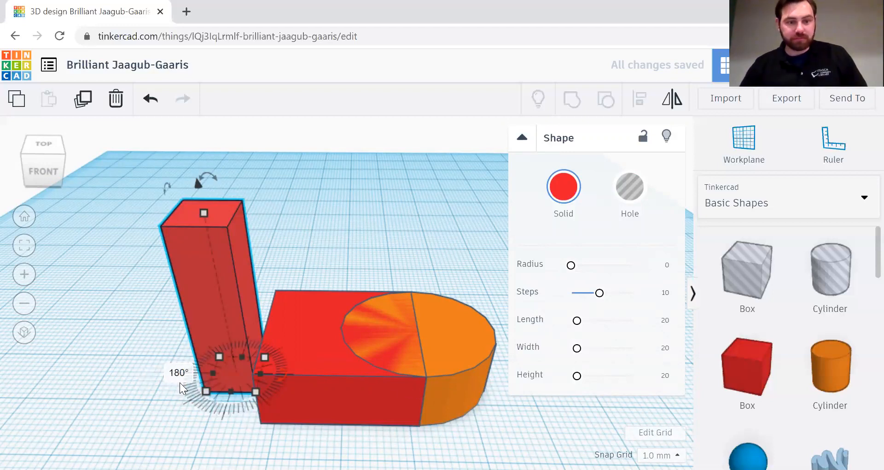
{"action": "left_click", "coordinate": [293, 374]}
{"action": "type", "text": "45"}
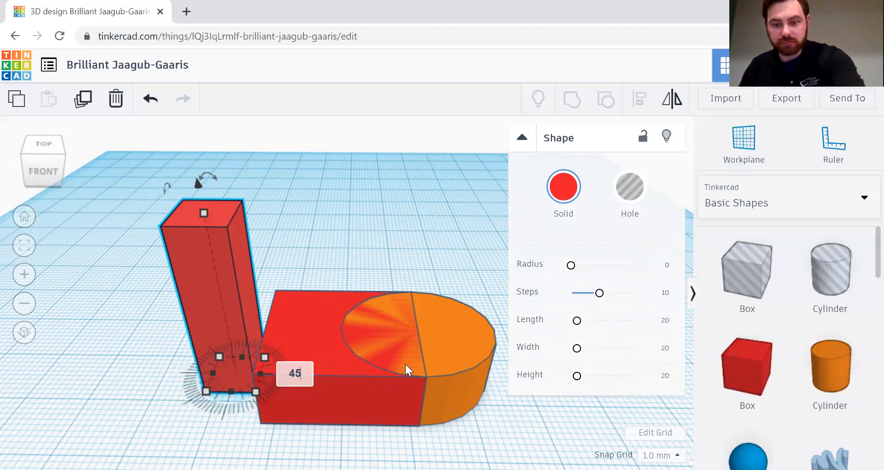
{"action": "key", "text": "Return"}
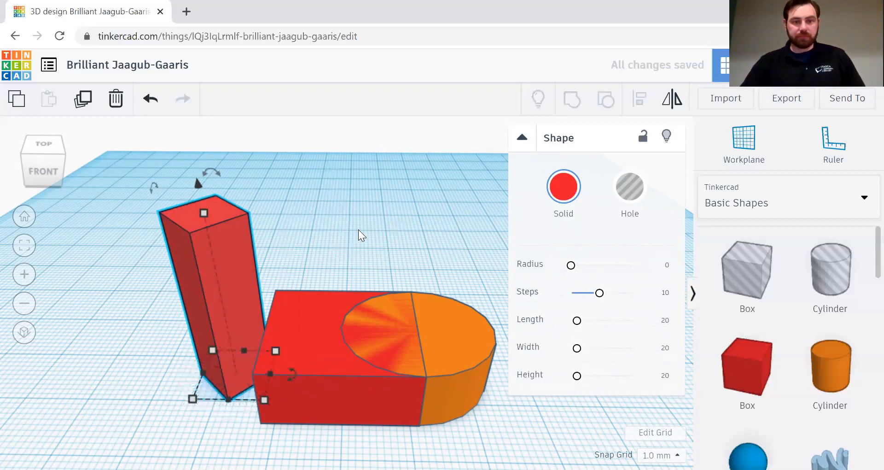
Step: Nudge the tilted pillar three steps right until it overlaps the flattened block's left end
{"action": "right_click_drag", "start_coordinate": [342, 234], "coordinate": [366, 283]}
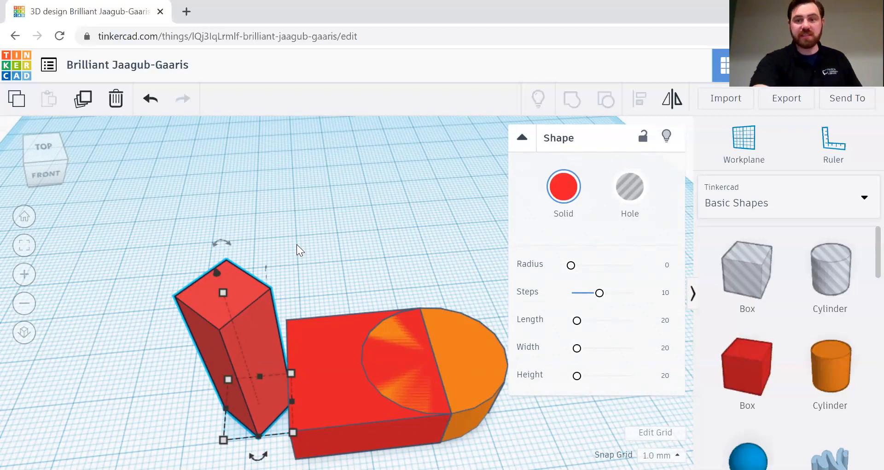
{"action": "key", "text": "Right"}
{"action": "key", "text": "Right"}
{"action": "key", "text": "Right"}
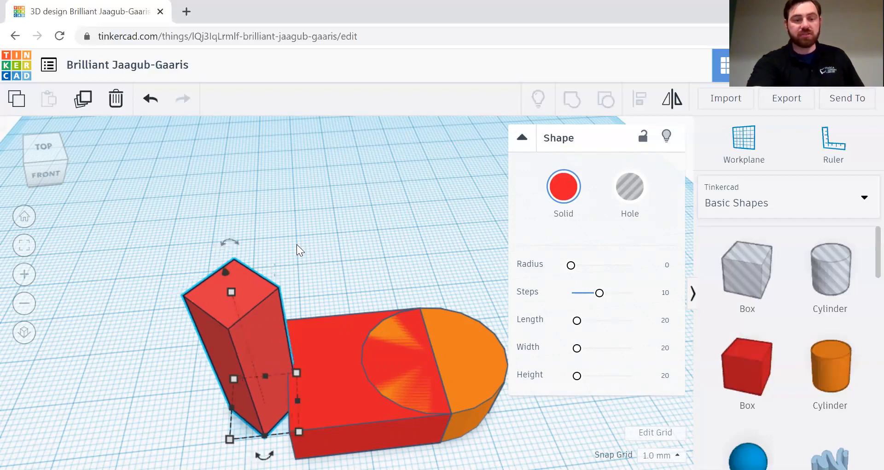
{"action": "key", "text": "Right"}
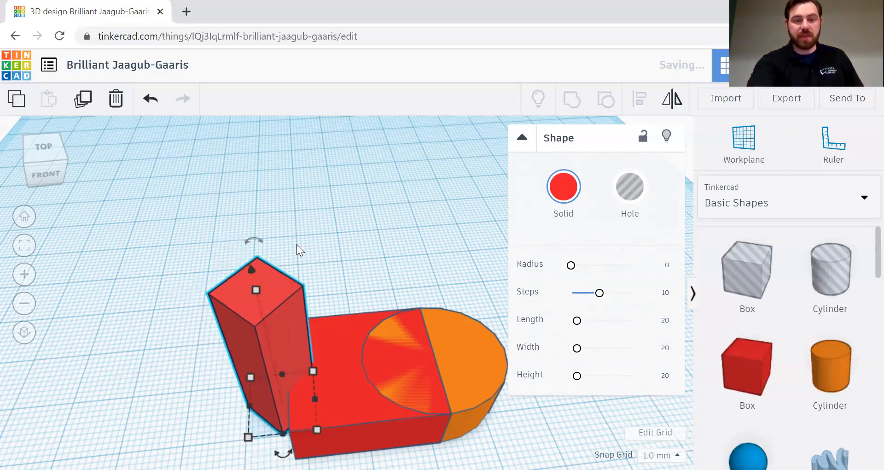
{"action": "key", "text": "Right"}
{"action": "key", "text": "Right"}
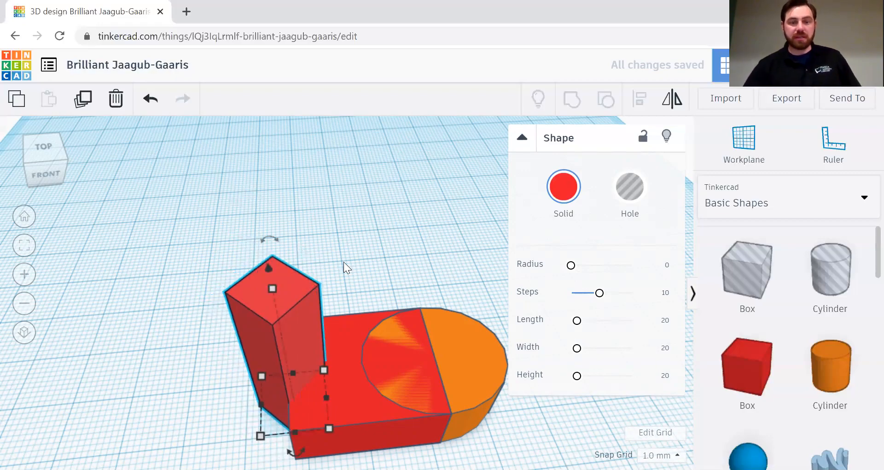
{"action": "right_click_drag", "start_coordinate": [370, 251], "coordinate": [393, 253]}
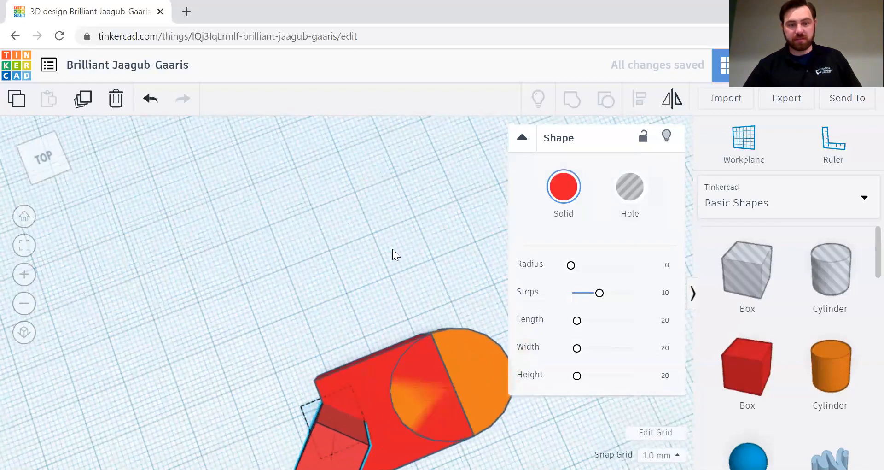
{"action": "right_click_drag", "start_coordinate": [351, 328], "coordinate": [352, 356]}
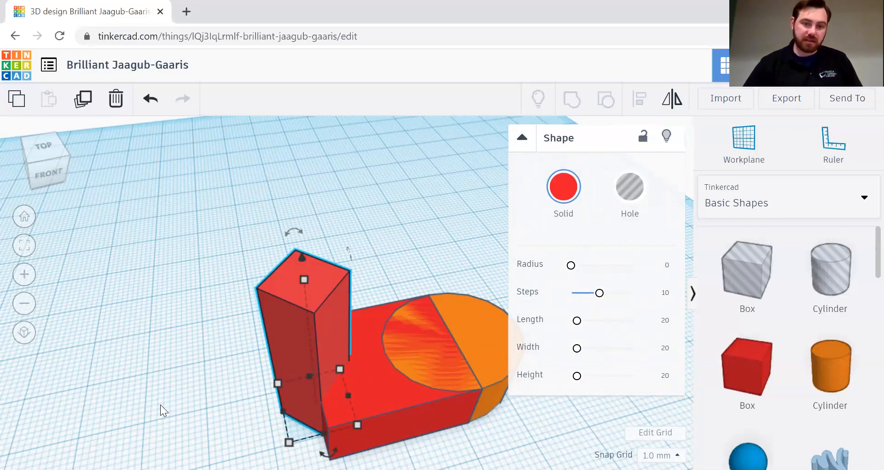
{"action": "right_click_drag", "start_coordinate": [432, 241], "coordinate": [450, 328]}
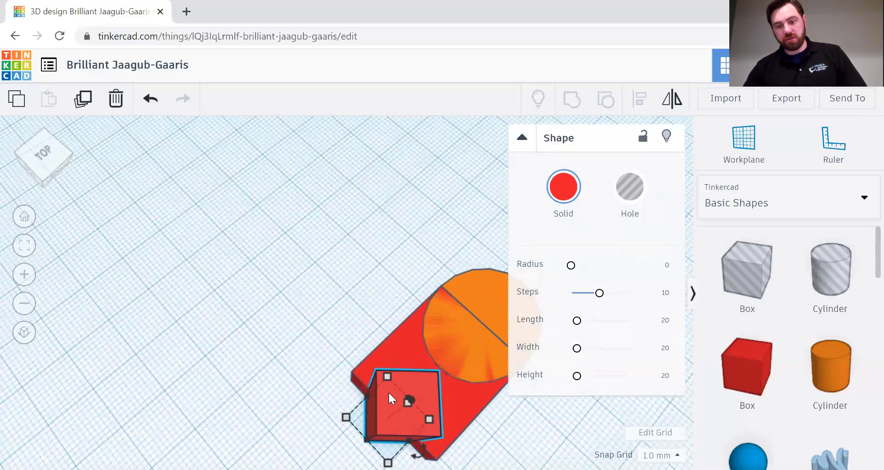
{"action": "mouse_move", "coordinate": [391, 402]}
{"action": "left_mouse_down"}
{"action": "mouse_move", "coordinate": [366, 378]}
{"action": "mouse_move", "coordinate": [389, 395]}
{"action": "left_mouse_up"}
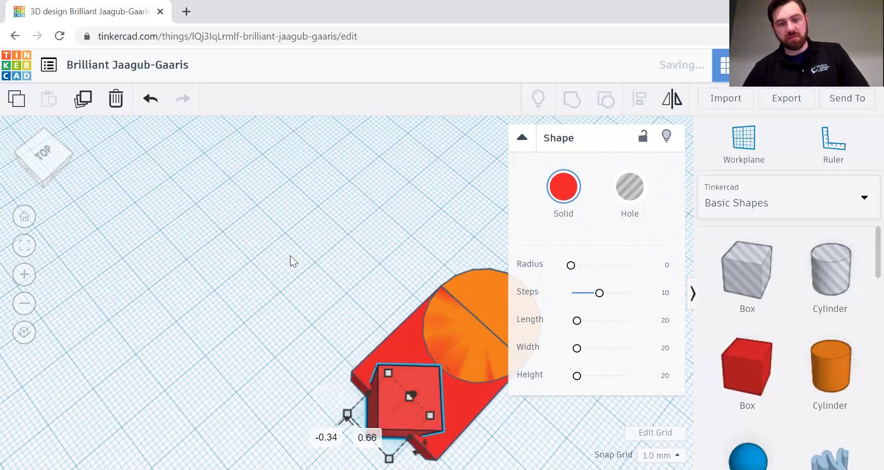
{"action": "left_click", "coordinate": [150, 98]}
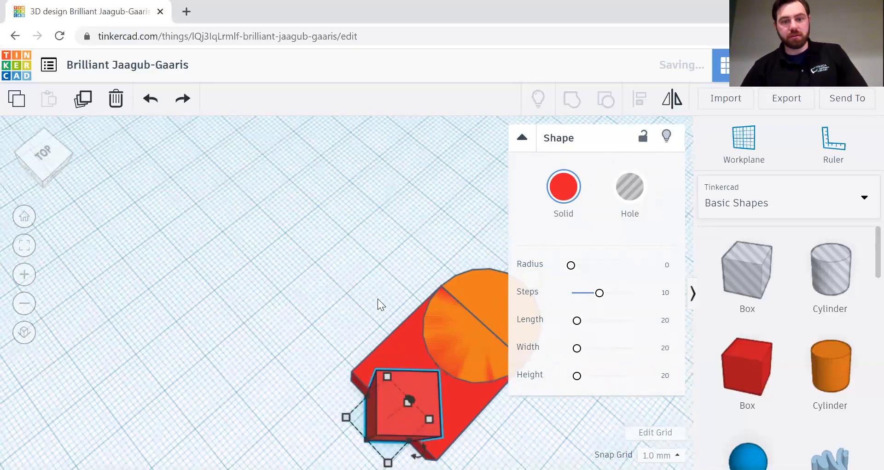
{"action": "left_click", "coordinate": [482, 419]}
{"action": "right_click_drag", "start_coordinate": [524, 423], "coordinate": [404, 389]}
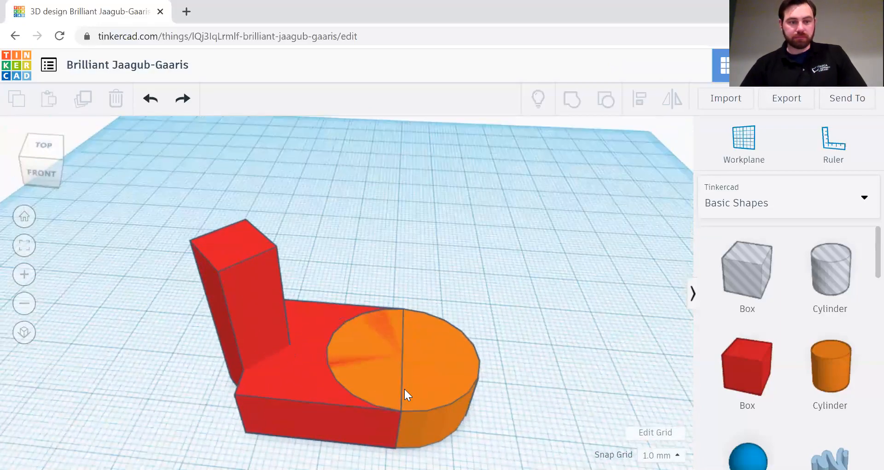
{"action": "left_click", "coordinate": [28, 220]}
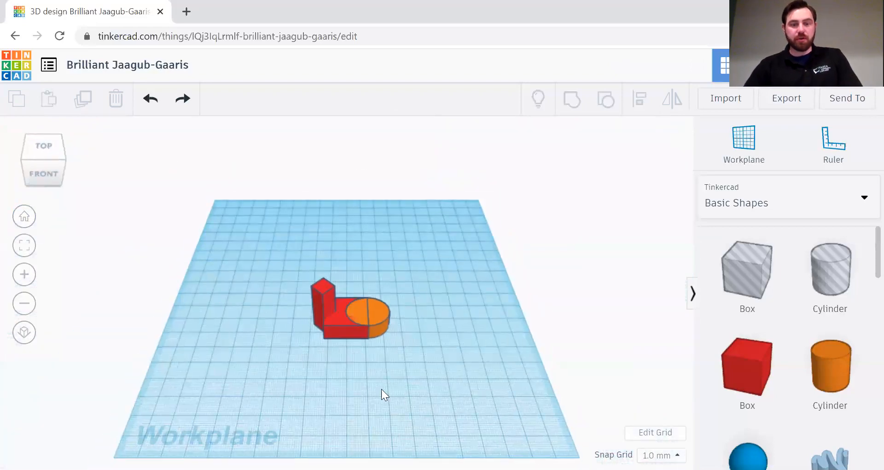
{"action": "scroll", "coordinate": [382, 389], "scroll_direction": "up", "scroll_amount": 5}
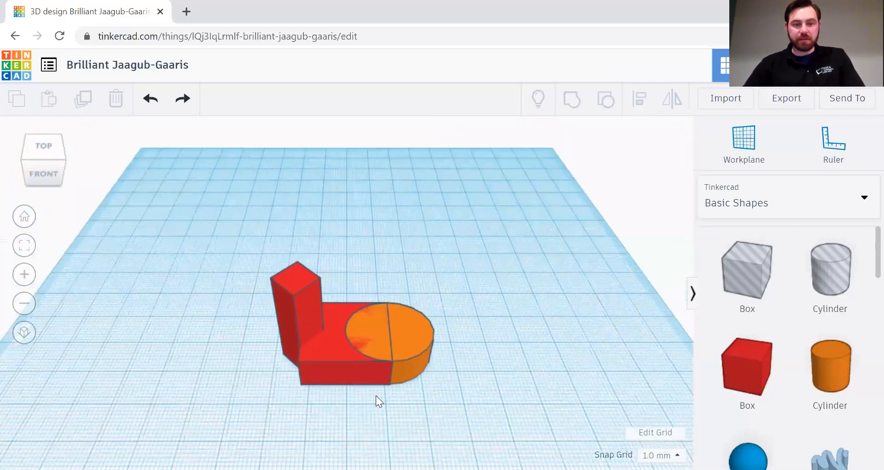
{"action": "scroll", "coordinate": [376, 395], "scroll_direction": "up", "scroll_amount": 3}
{"action": "scroll", "coordinate": [291, 330], "scroll_direction": "up", "scroll_amount": 2}
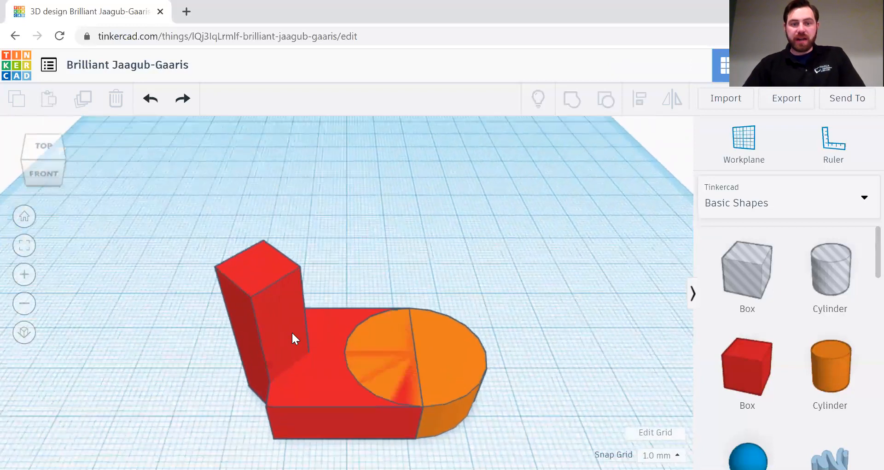
{"action": "left_click", "coordinate": [249, 301]}
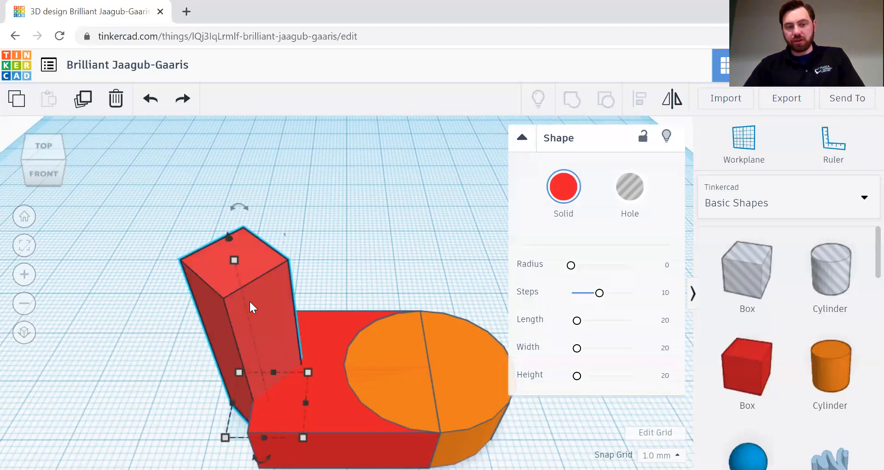
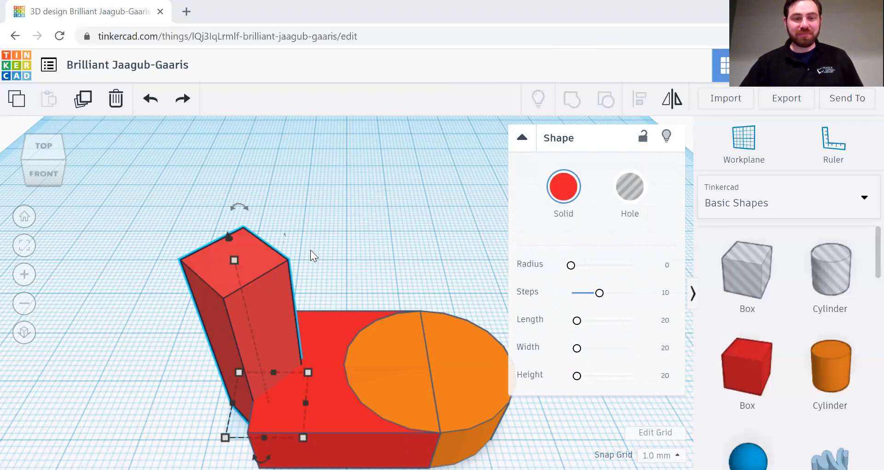
Step: Copy-paste and duplicate the tall red box, undoing the extra copy, then select the front box
{"action": "scroll", "coordinate": [318, 276], "scroll_direction": "down", "scroll_amount": 3}
{"action": "mouse_move", "coordinate": [430, 211]}
{"action": "right_mouse_down"}
{"action": "mouse_move", "coordinate": [430, 195]}
{"action": "mouse_move", "coordinate": [431, 204]}
{"action": "right_mouse_up"}
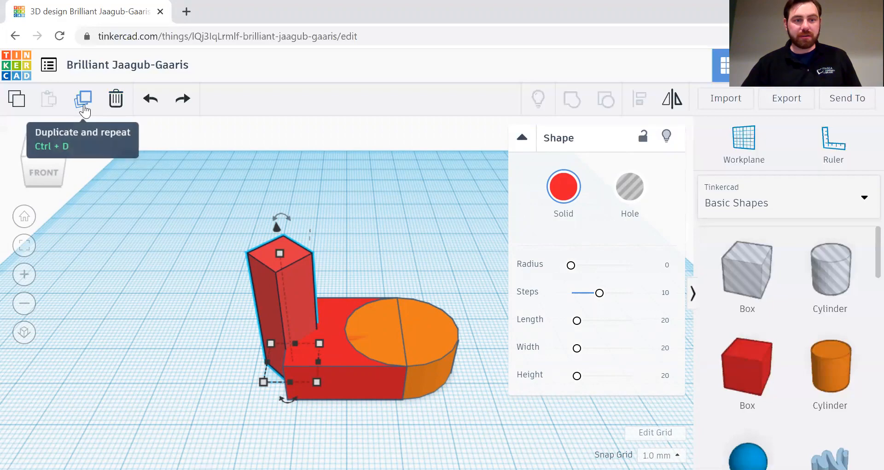
{"action": "left_click", "coordinate": [18, 102]}
{"action": "left_click", "coordinate": [49, 99]}
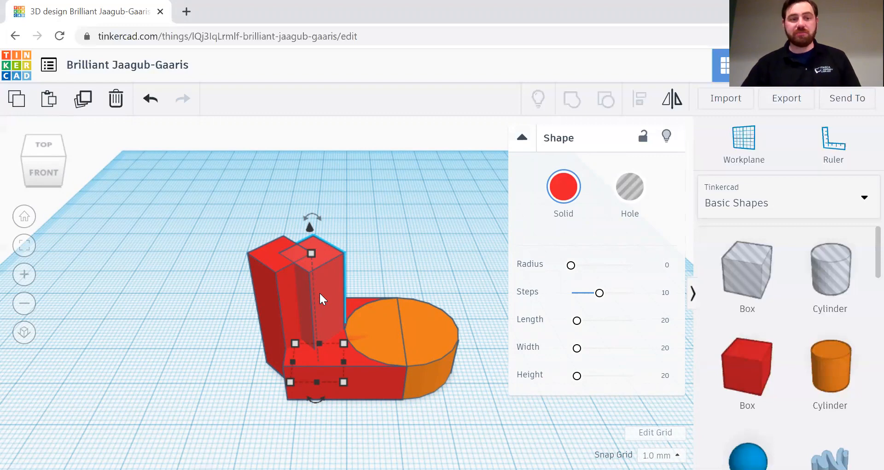
{"action": "left_click", "coordinate": [89, 104]}
{"action": "left_click", "coordinate": [89, 104]}
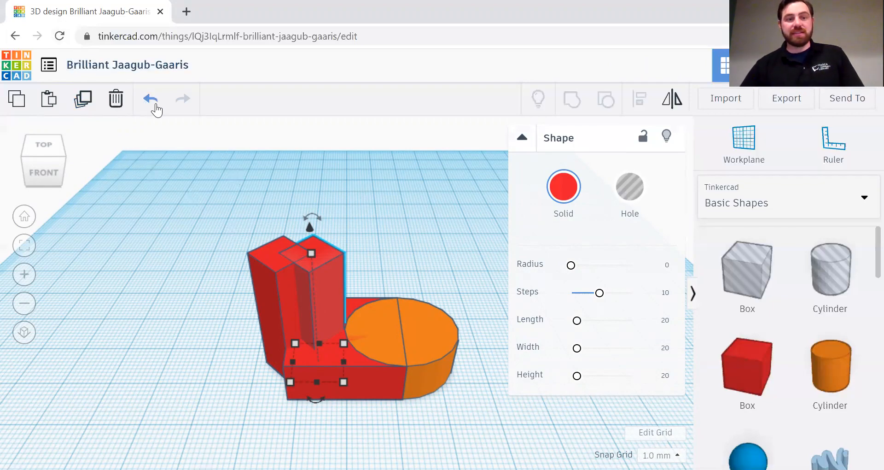
{"action": "left_click", "coordinate": [151, 101]}
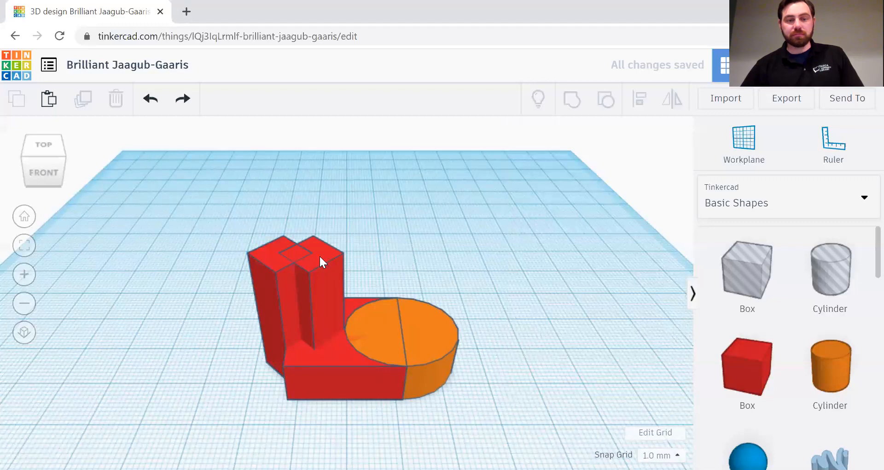
{"action": "left_click", "coordinate": [318, 269]}
{"action": "right_click_drag", "start_coordinate": [394, 236], "coordinate": [398, 217]}
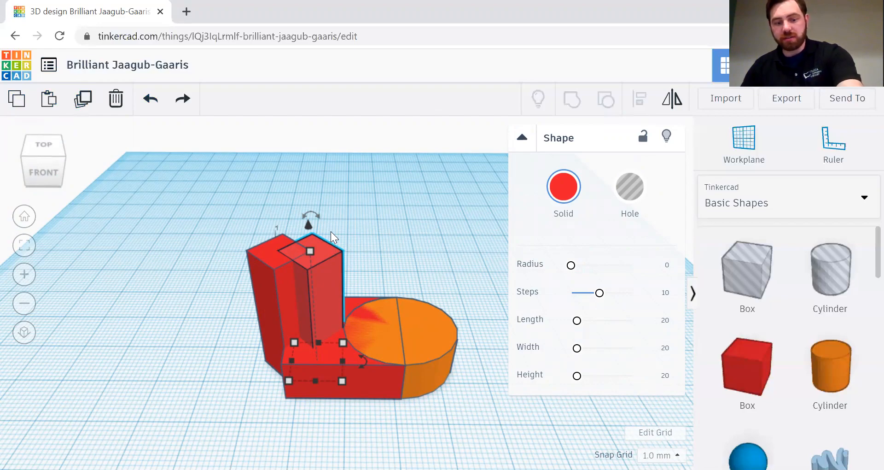
Step: Repeat the duplicate twice with Ctrl+D, adding offset tall boxes stepping to the right
{"action": "key", "text": "ctrl+d"}
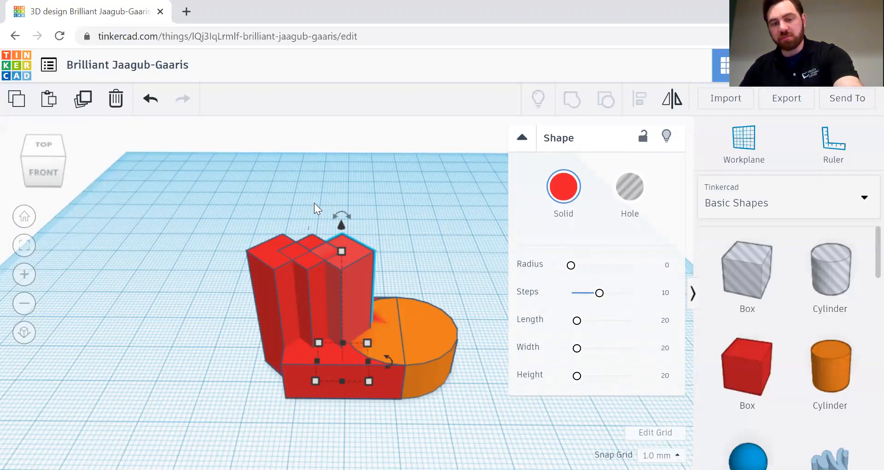
{"action": "key", "text": "ctrl+d"}
{"action": "key", "text": "ctrl+d"}
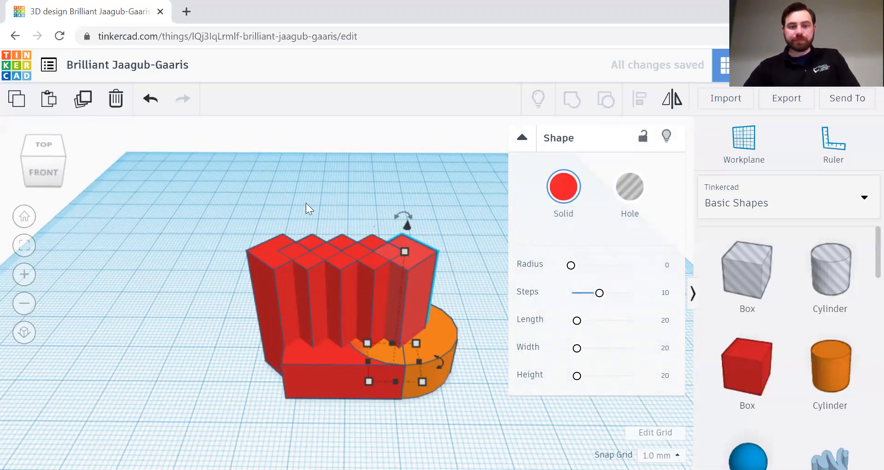
{"action": "scroll", "coordinate": [308, 289], "scroll_direction": "up", "scroll_amount": 4}
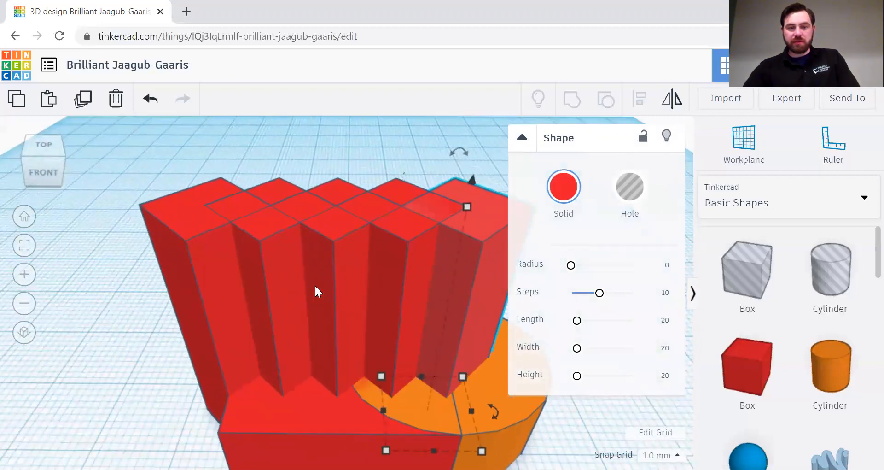
{"action": "scroll", "coordinate": [315, 291], "scroll_direction": "down", "scroll_amount": 3}
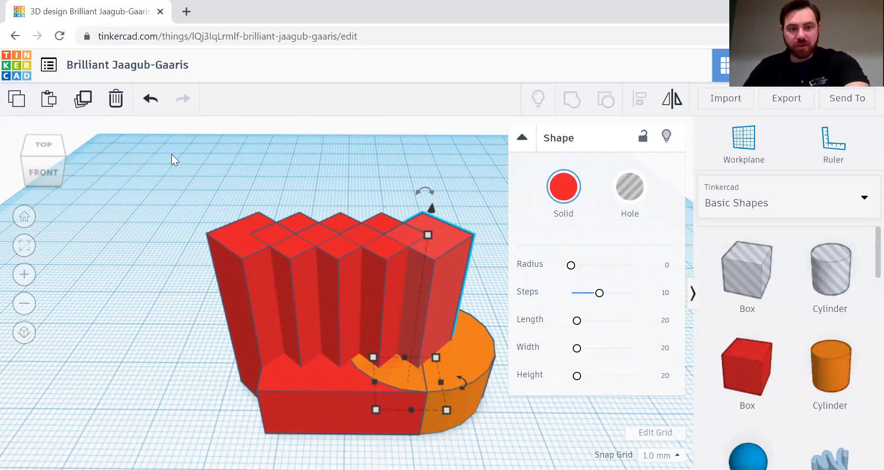
Step: Try marquee-selecting the model, which grabs all seven shapes, then clear the selection
{"action": "left_click_drag", "start_coordinate": [171, 155], "coordinate": [488, 248]}
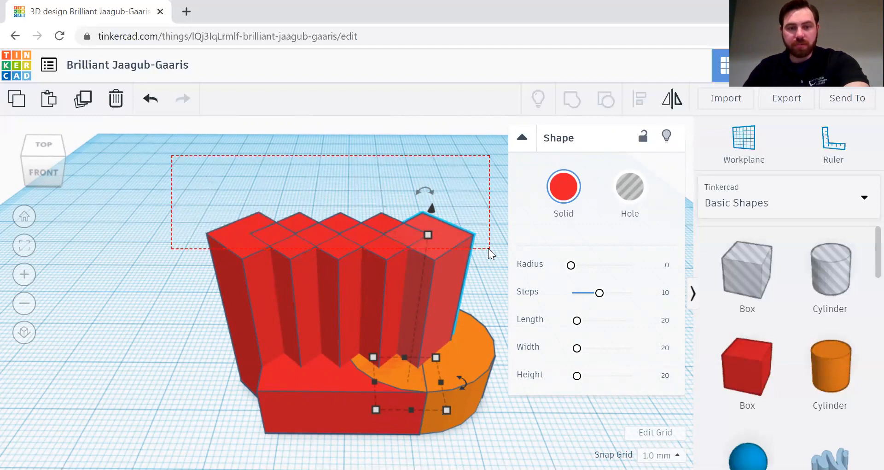
{"action": "left_click_drag", "start_coordinate": [488, 248], "coordinate": [476, 162]}
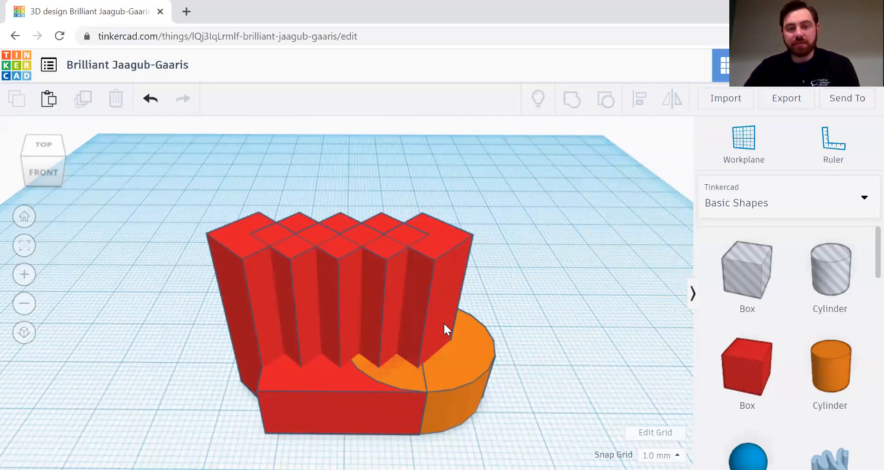
{"action": "left_click_drag", "start_coordinate": [169, 163], "coordinate": [509, 394]}
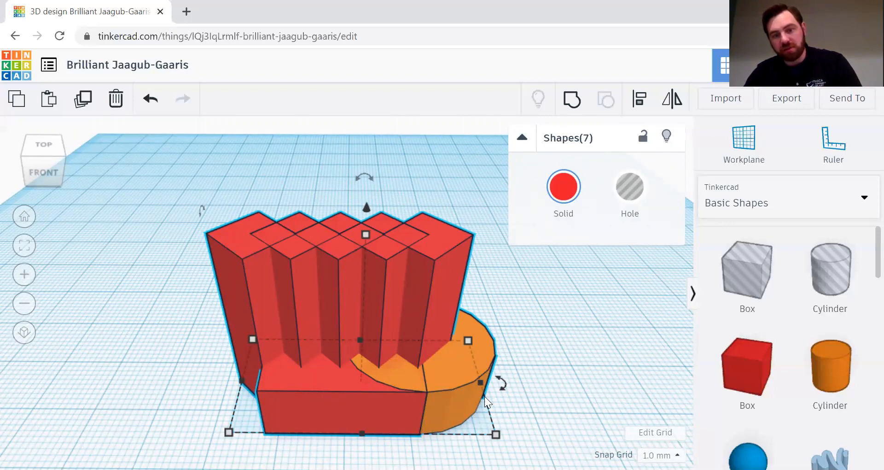
{"action": "left_click", "coordinate": [421, 162]}
Step: Shift-select the five tall boxes from the rightmost to the leftmost
{"action": "left_click", "coordinate": [441, 245]}
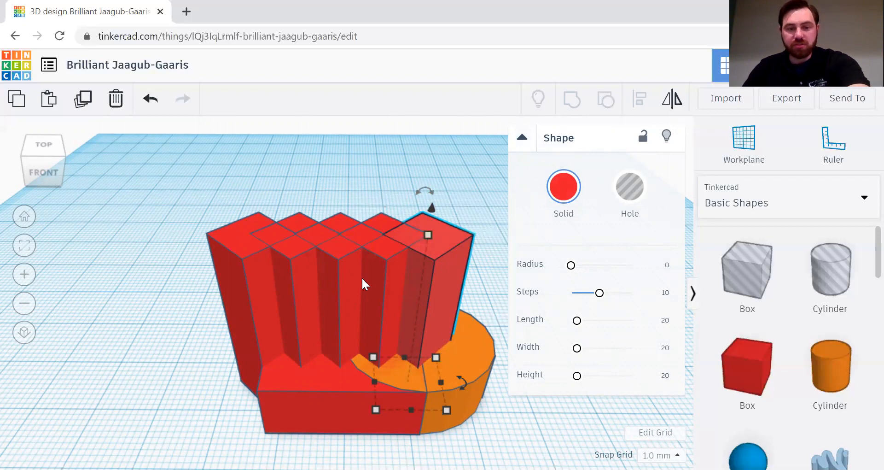
{"action": "scroll", "coordinate": [363, 279], "scroll_direction": "up", "scroll_amount": 3}
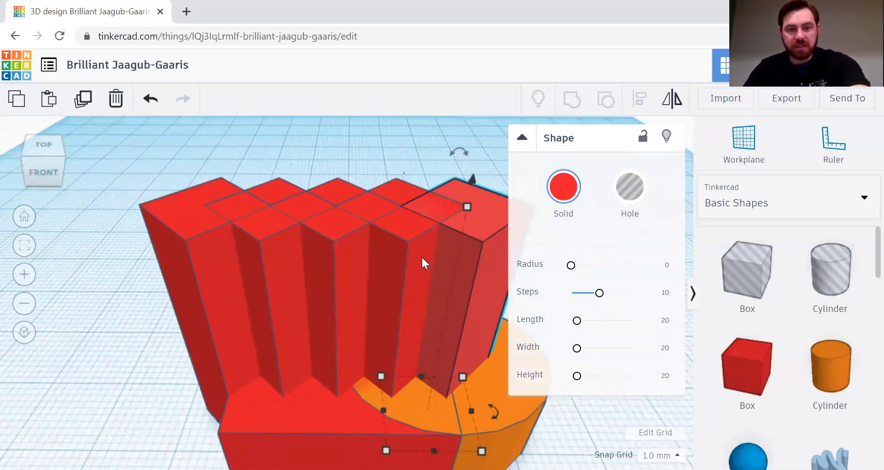
{"action": "left_click", "coordinate": [400, 247], "text": "shift"}
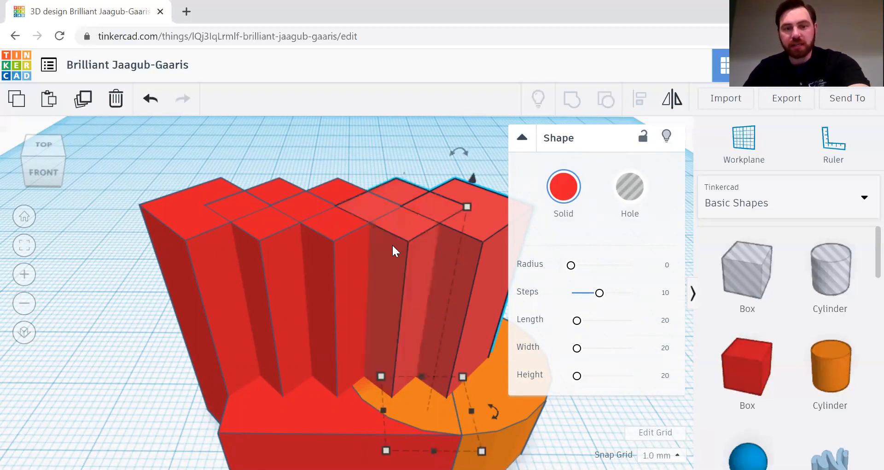
{"action": "left_click", "coordinate": [330, 250], "text": "shift"}
{"action": "left_click", "coordinate": [264, 258], "text": "shift"}
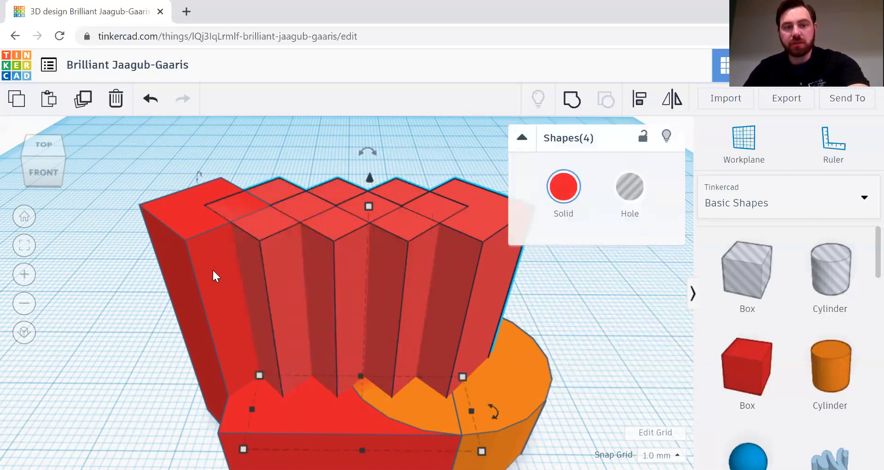
{"action": "left_click", "coordinate": [211, 269], "text": "shift"}
{"action": "left_click", "coordinate": [211, 268], "text": "shift"}
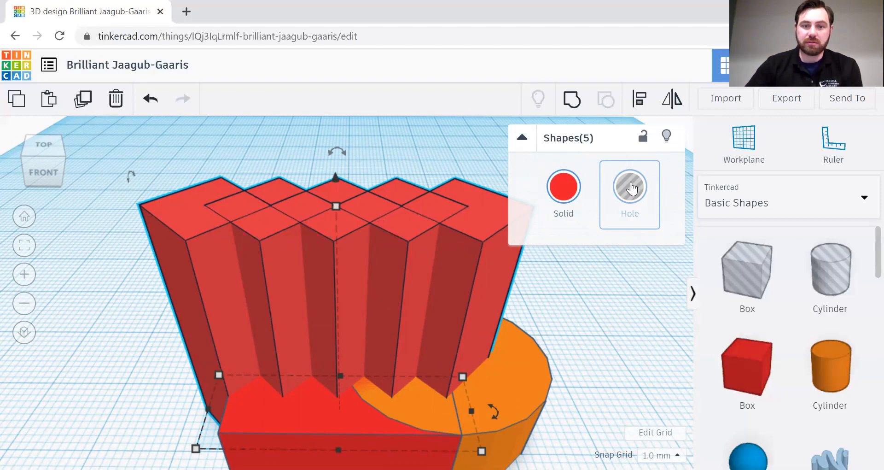
Step: Turn the five selected tall boxes into holes and inspect them from underneath
{"action": "left_click", "coordinate": [631, 187]}
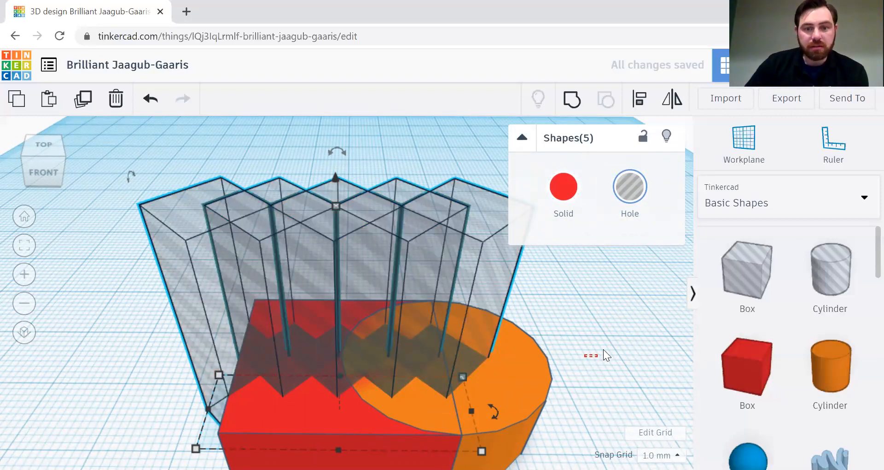
{"action": "left_click", "coordinate": [601, 314]}
{"action": "right_click_drag", "start_coordinate": [600, 314], "coordinate": [664, 322]}
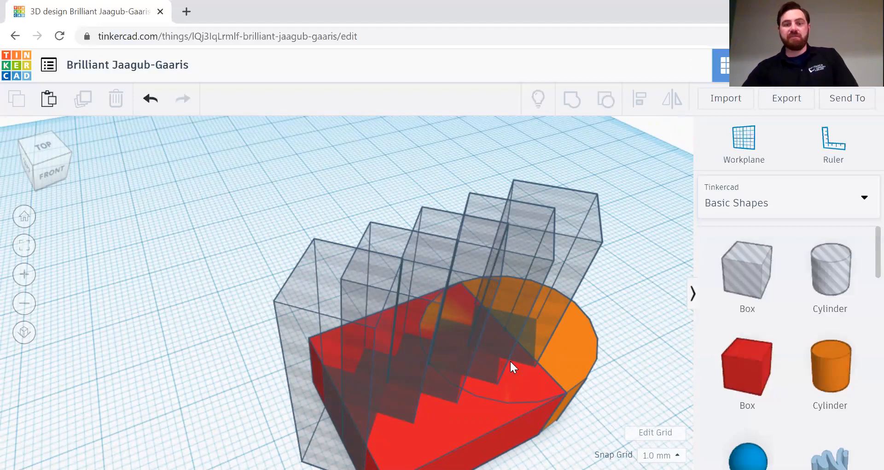
{"action": "scroll", "coordinate": [609, 293], "scroll_direction": "down", "scroll_amount": 5}
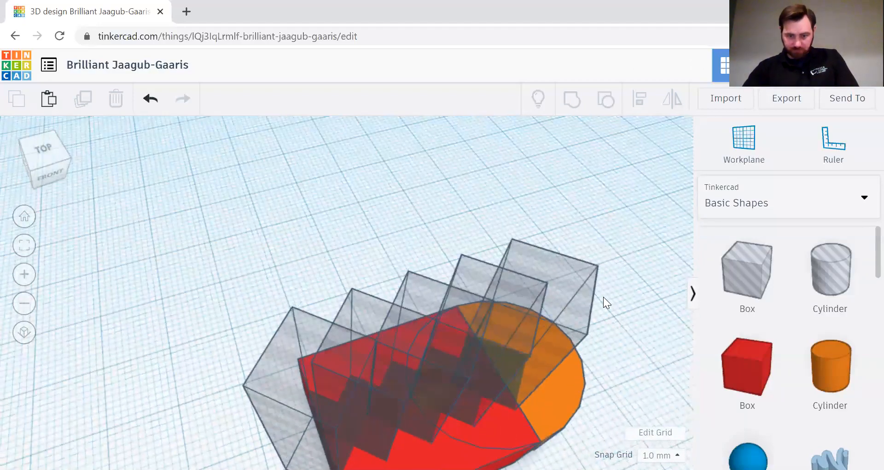
{"action": "right_click_drag", "start_coordinate": [583, 294], "coordinate": [580, 175]}
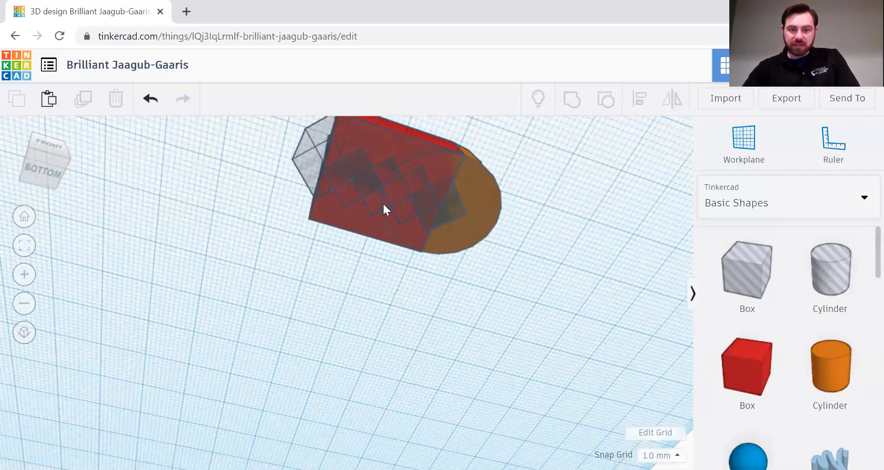
Step: Return to a low front view and marquee-select the base, half-cylinder and all holes
{"action": "scroll", "coordinate": [382, 203], "scroll_direction": "up", "scroll_amount": 3}
{"action": "right_click_drag", "start_coordinate": [503, 285], "coordinate": [448, 401]}
{"action": "scroll", "coordinate": [480, 370], "scroll_direction": "down", "scroll_amount": 3}
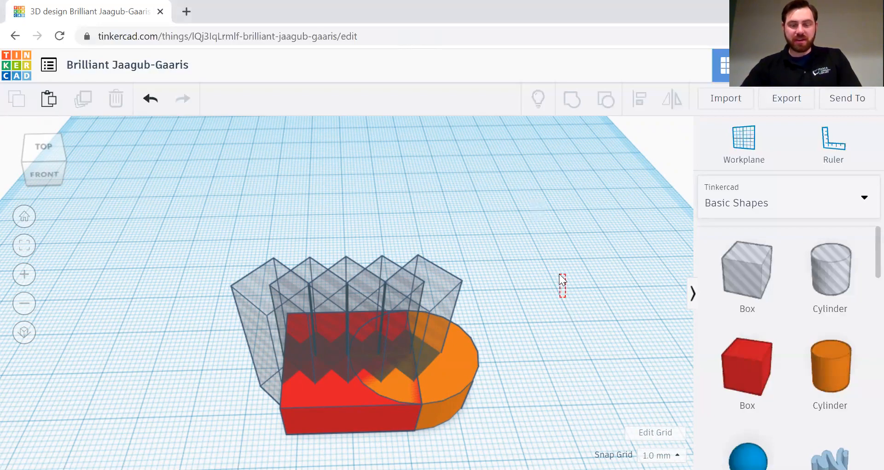
{"action": "right_click_drag", "start_coordinate": [546, 252], "coordinate": [543, 280]}
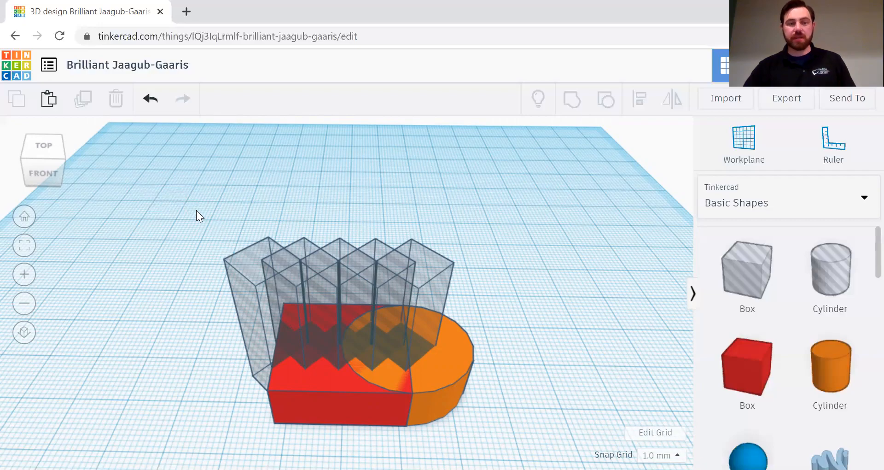
{"action": "left_click_drag", "start_coordinate": [187, 204], "coordinate": [533, 454]}
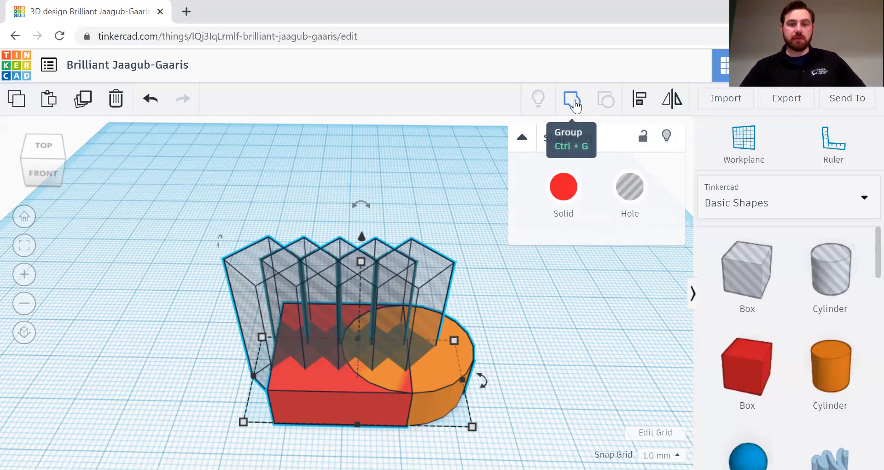
{"action": "left_click", "coordinate": [573, 105]}
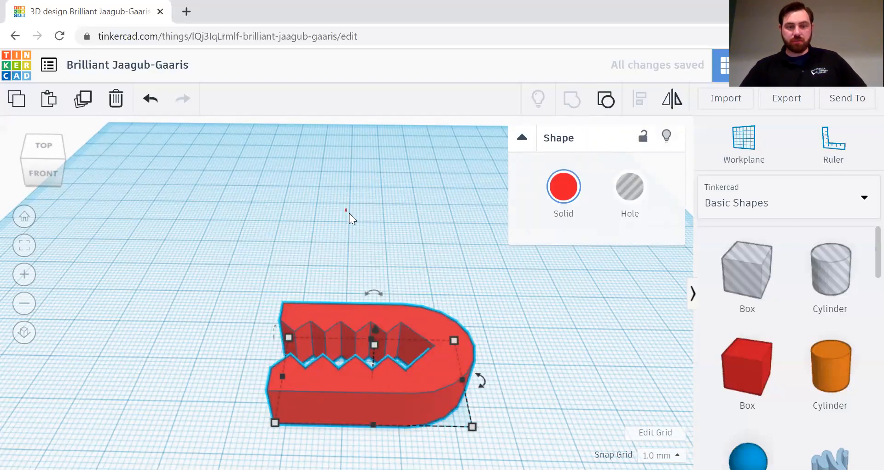
{"action": "left_click", "coordinate": [357, 205]}
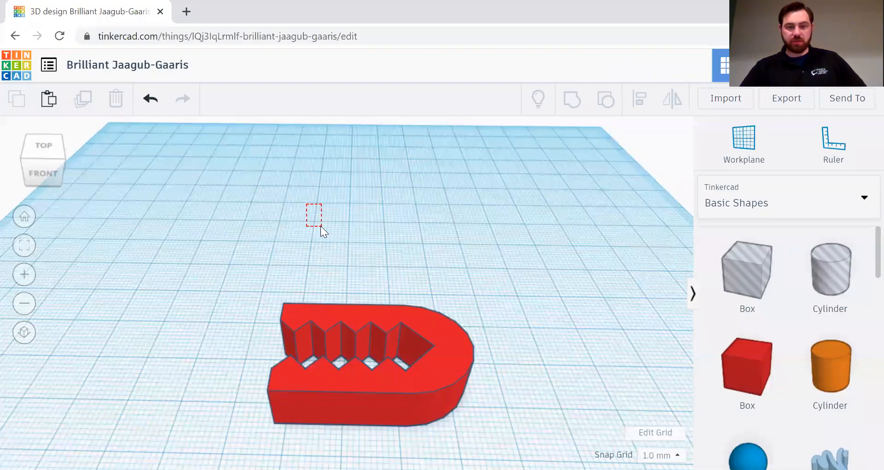
{"action": "right_click_drag", "start_coordinate": [367, 187], "coordinate": [470, 367]}
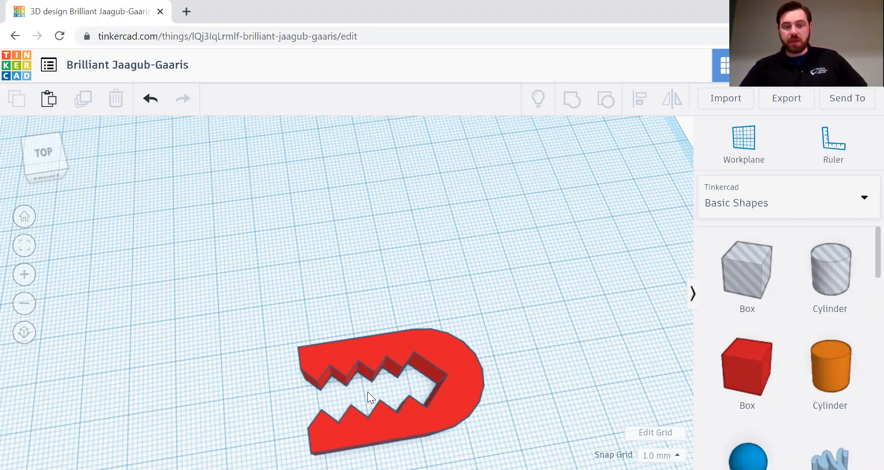
{"action": "right_click_drag", "start_coordinate": [580, 316], "coordinate": [371, 349]}
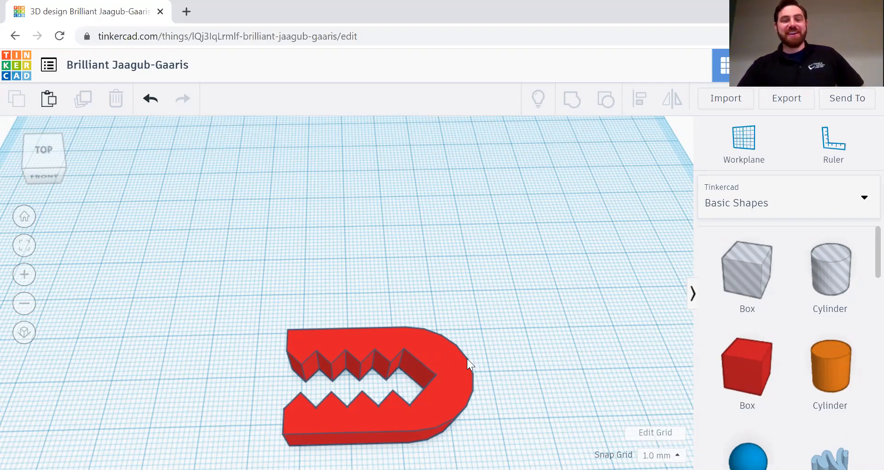
{"action": "mouse_move", "coordinate": [505, 340]}
{"action": "right_mouse_down"}
{"action": "mouse_move", "coordinate": [496, 260]}
{"action": "mouse_move", "coordinate": [511, 326]}
{"action": "right_mouse_up"}
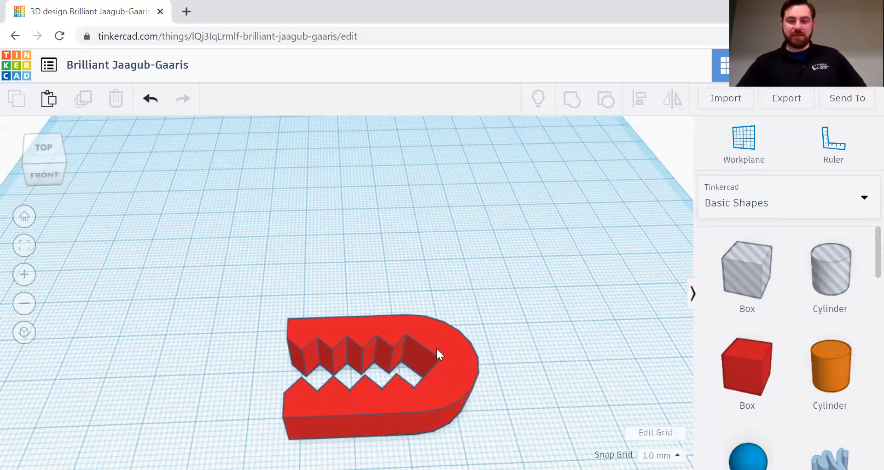
{"action": "right_click_drag", "start_coordinate": [477, 283], "coordinate": [477, 291]}
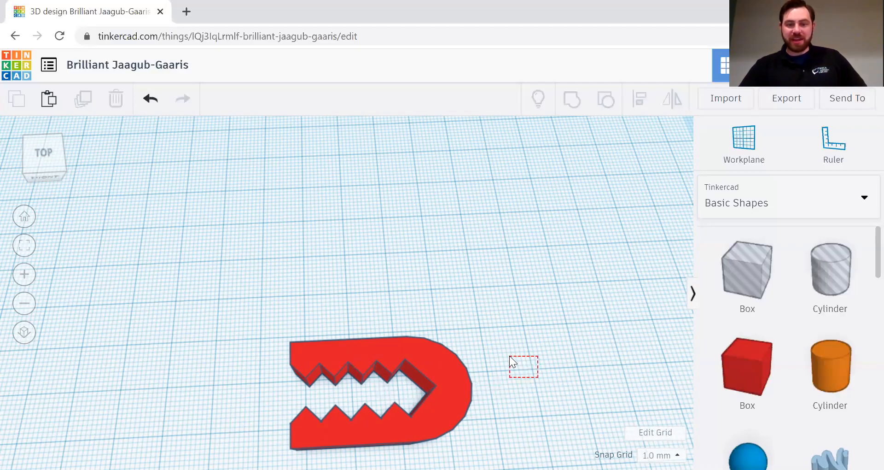
{"action": "right_click_drag", "start_coordinate": [504, 406], "coordinate": [446, 378]}
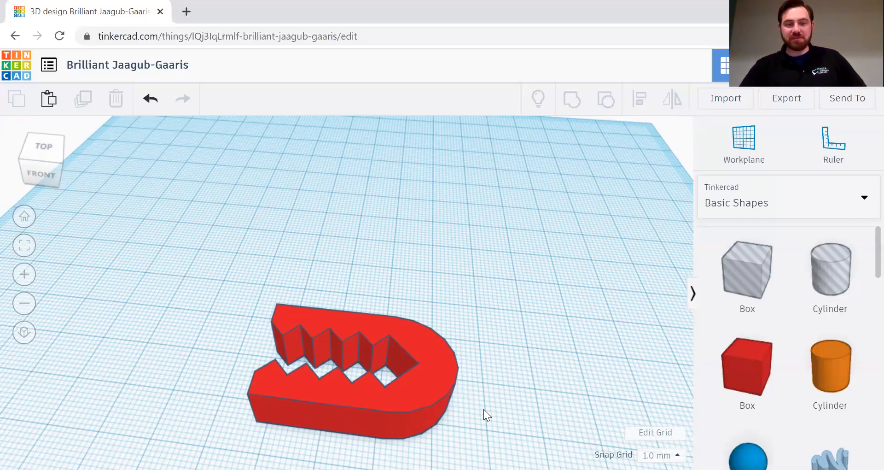
{"action": "right_click_drag", "start_coordinate": [497, 337], "coordinate": [514, 345]}
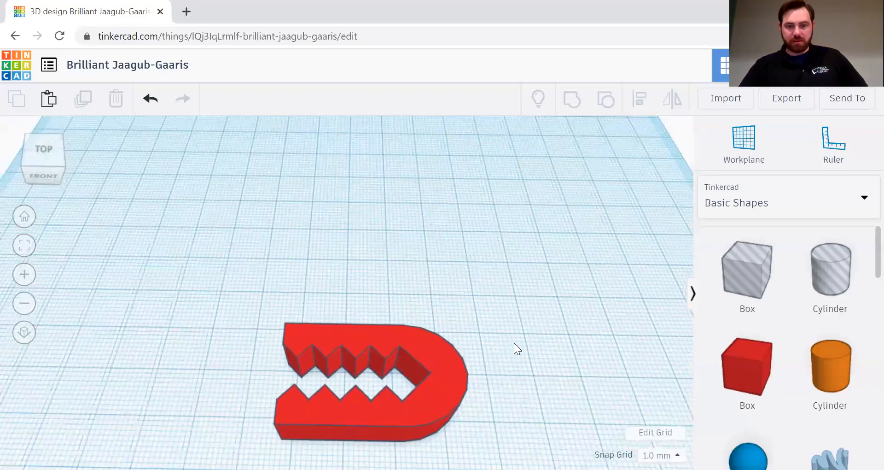
{"action": "scroll", "coordinate": [514, 342], "scroll_direction": "down", "scroll_amount": 3}
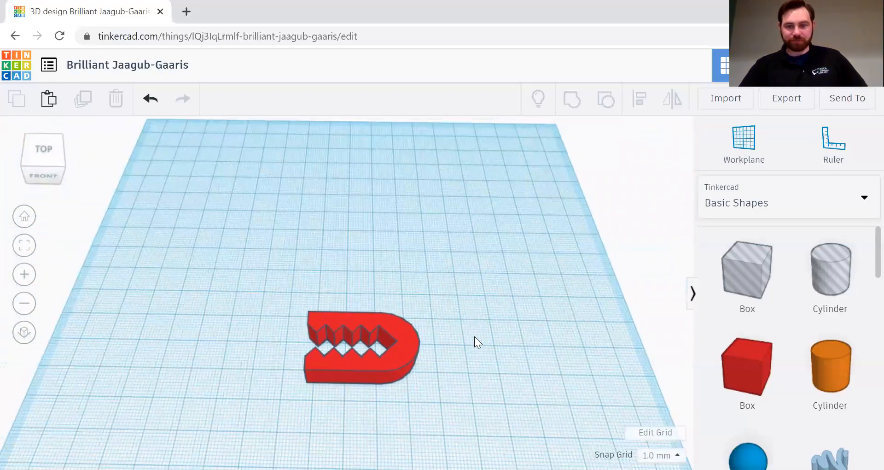
{"action": "scroll", "coordinate": [475, 337], "scroll_direction": "up", "scroll_amount": 2}
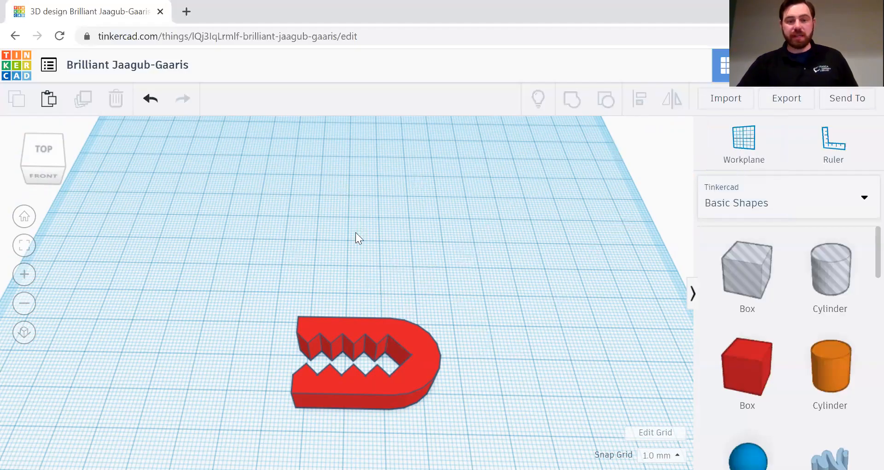
{"action": "scroll", "coordinate": [476, 345], "scroll_direction": "down", "scroll_amount": 5}
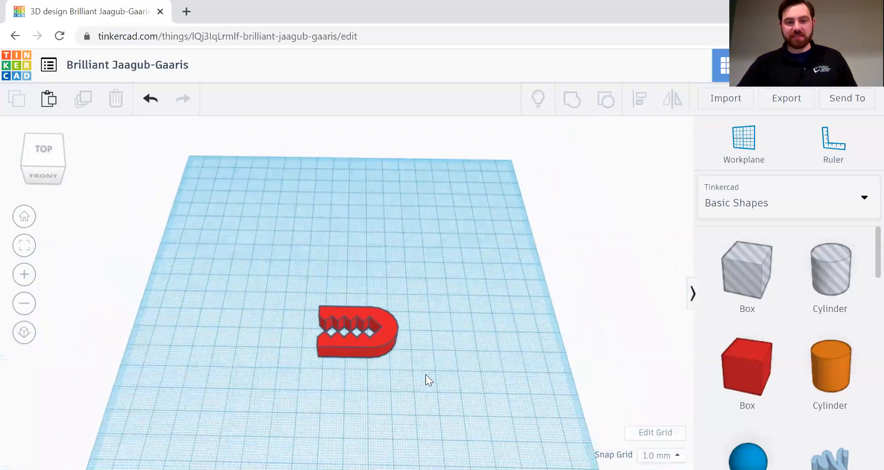
Step: Place an orange workplane on the red jaw's front face and turn to face it
{"action": "right_click_drag", "start_coordinate": [438, 342], "coordinate": [442, 308]}
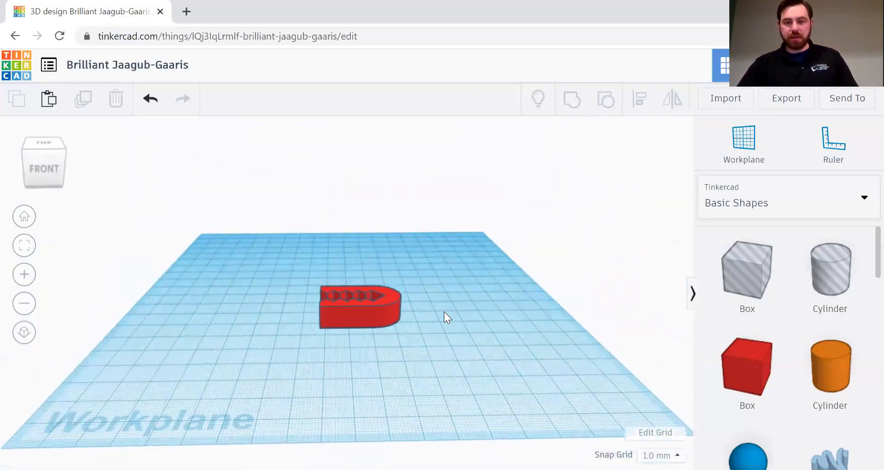
{"action": "left_click", "coordinate": [758, 146]}
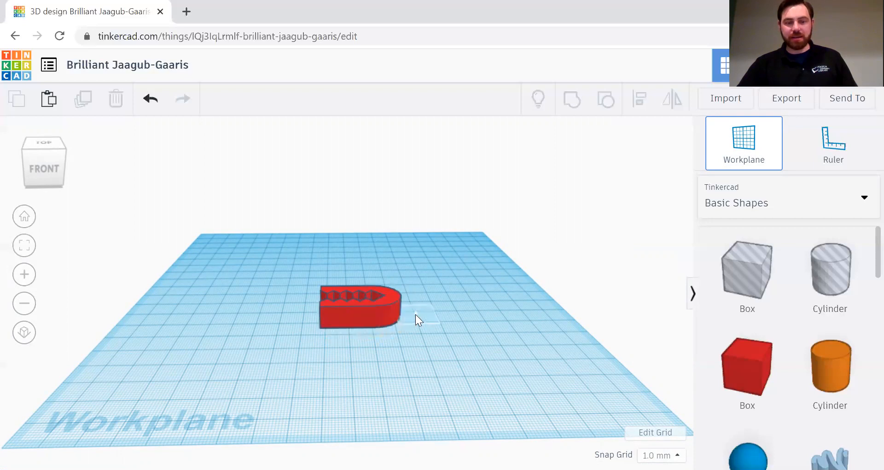
{"action": "right_click_drag", "start_coordinate": [422, 377], "coordinate": [423, 338]}
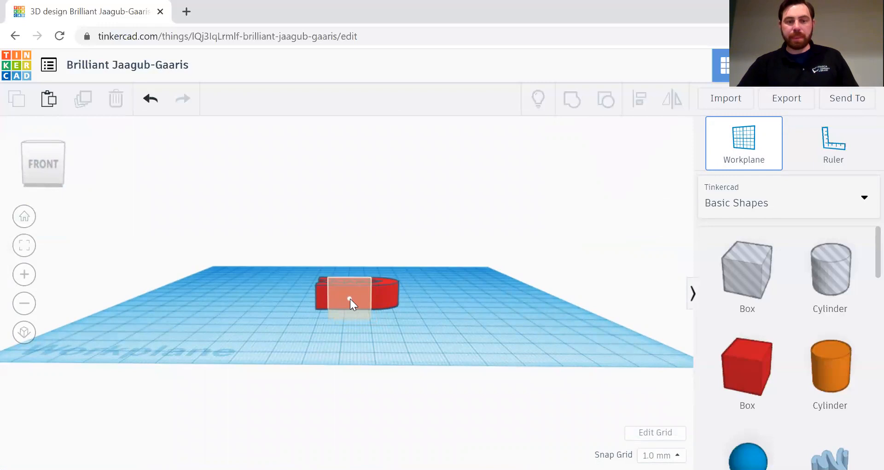
{"action": "left_click", "coordinate": [350, 299]}
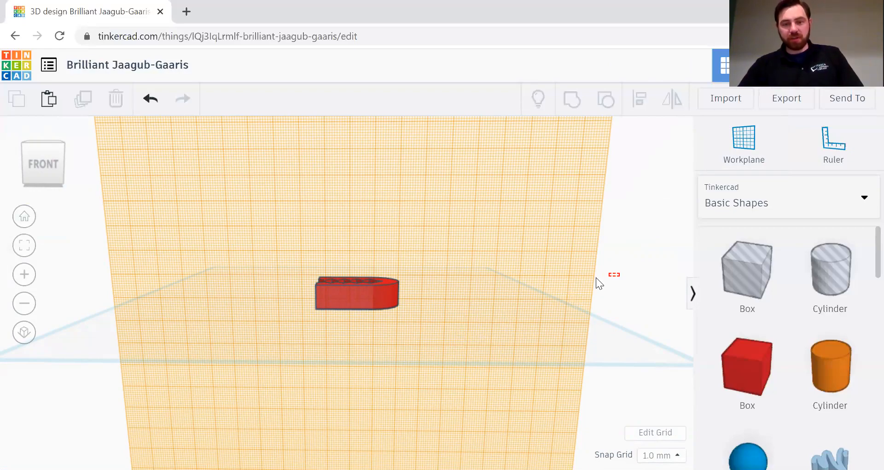
{"action": "right_click_drag", "start_coordinate": [617, 267], "coordinate": [298, 328]}
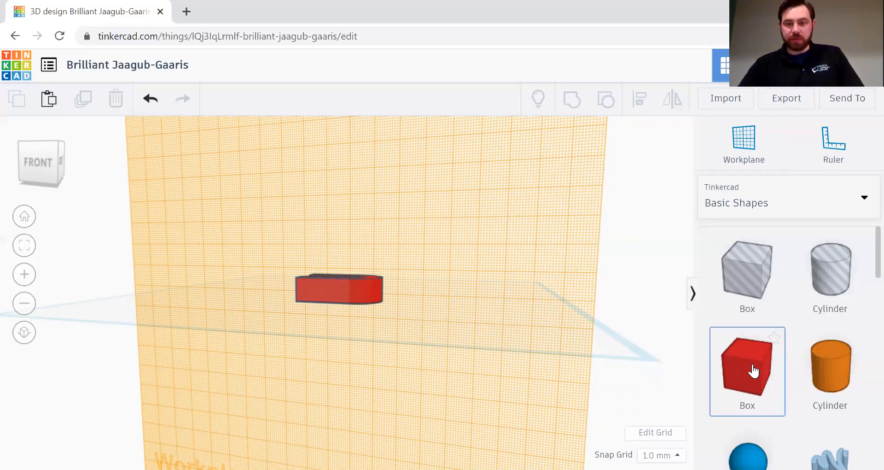
Step: Drop a Text shape from the Text and numbers category onto the front workplane
{"action": "left_click", "coordinate": [847, 207]}
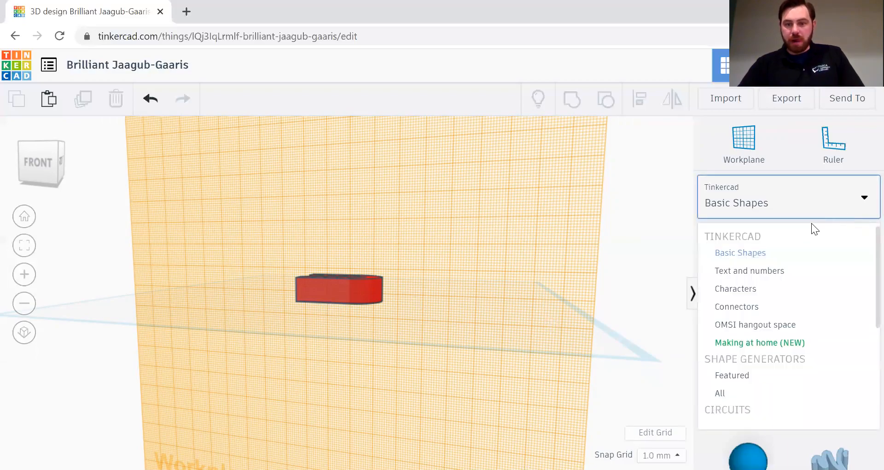
{"action": "left_click", "coordinate": [754, 275]}
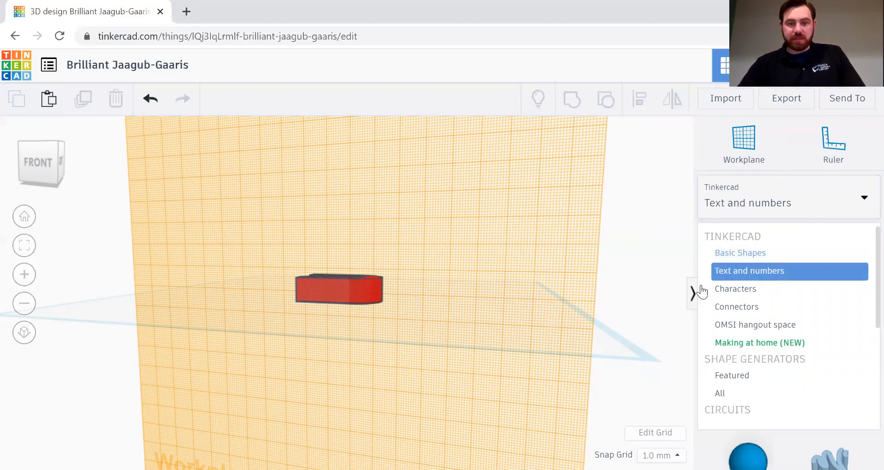
{"action": "left_click_drag", "start_coordinate": [743, 277], "coordinate": [325, 289]}
Step: Replace the text shape's default wording TEXT with 'Frank'
{"action": "left_click", "coordinate": [622, 267]}
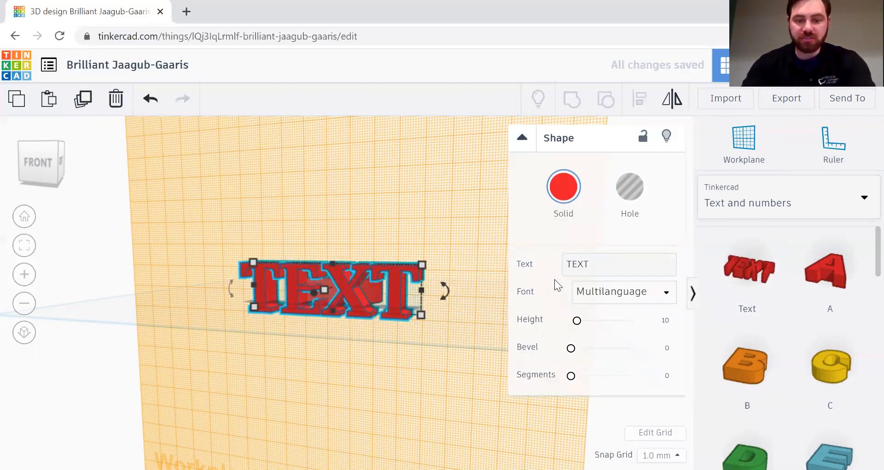
{"action": "key", "text": "r"}
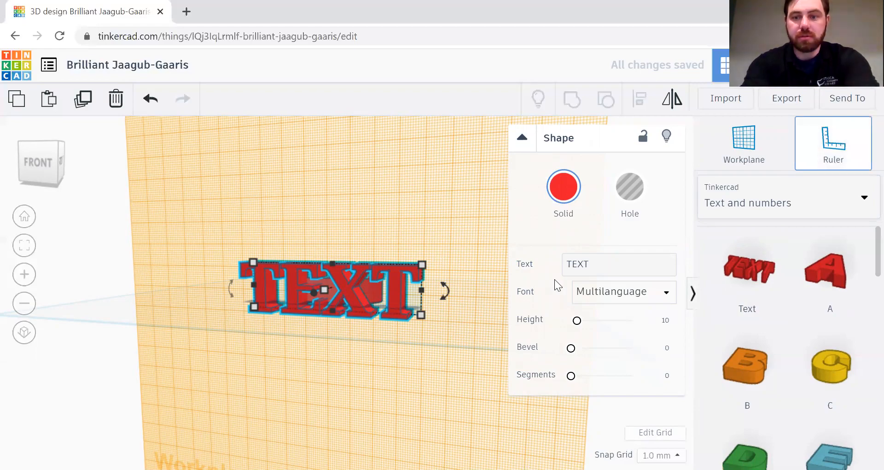
{"action": "left_click", "coordinate": [610, 265]}
{"action": "type", "text": "Frank"}
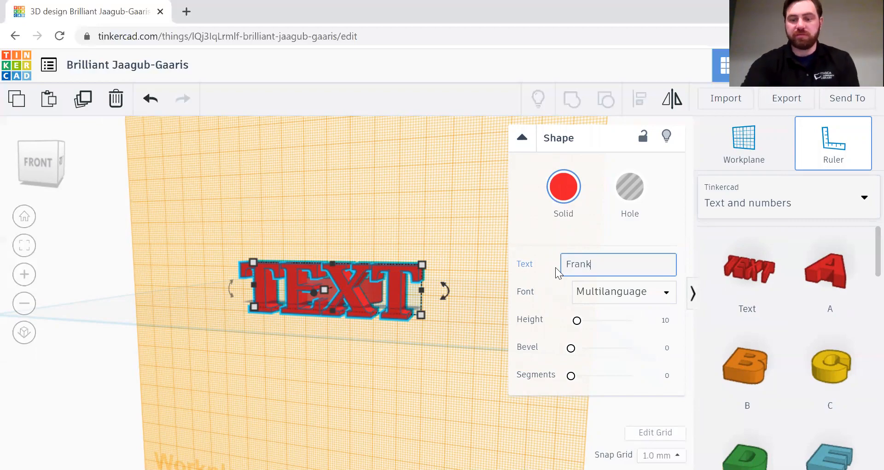
{"action": "key", "text": "Return"}
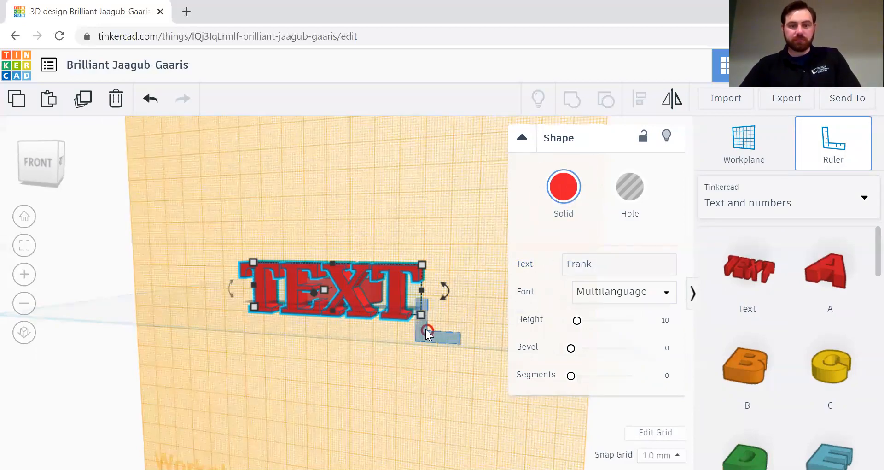
{"action": "left_click", "coordinate": [605, 266]}
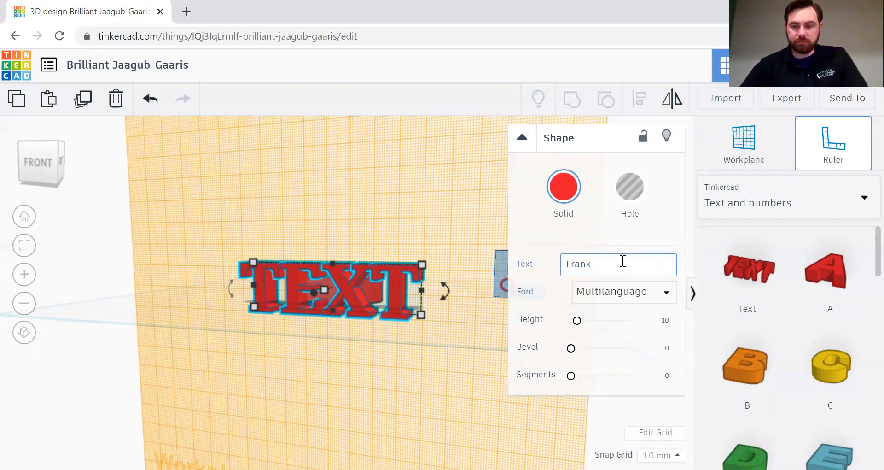
{"action": "key", "text": "Return"}
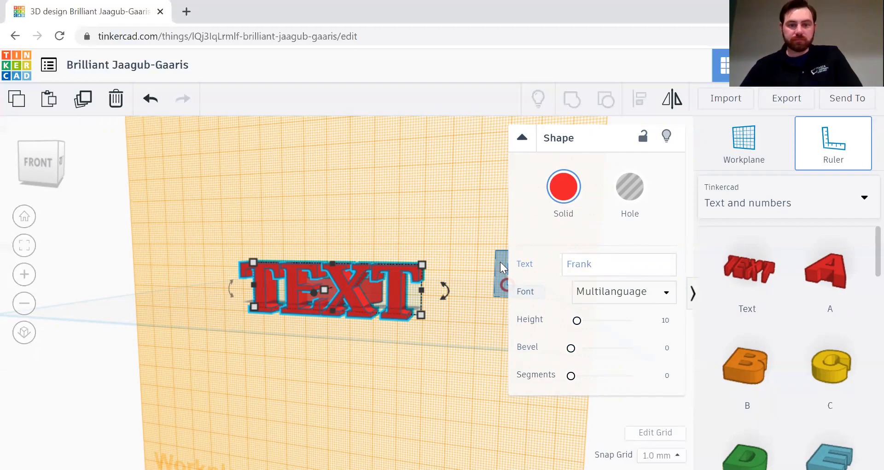
{"action": "left_click", "coordinate": [482, 280]}
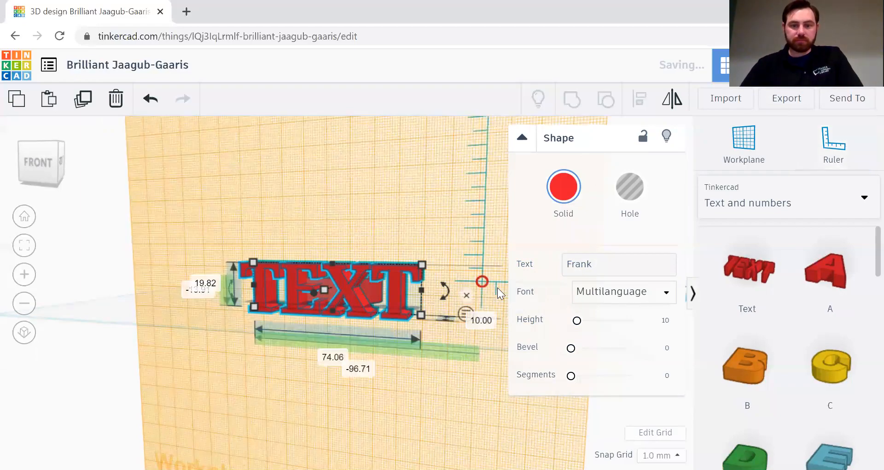
{"action": "left_click", "coordinate": [466, 295]}
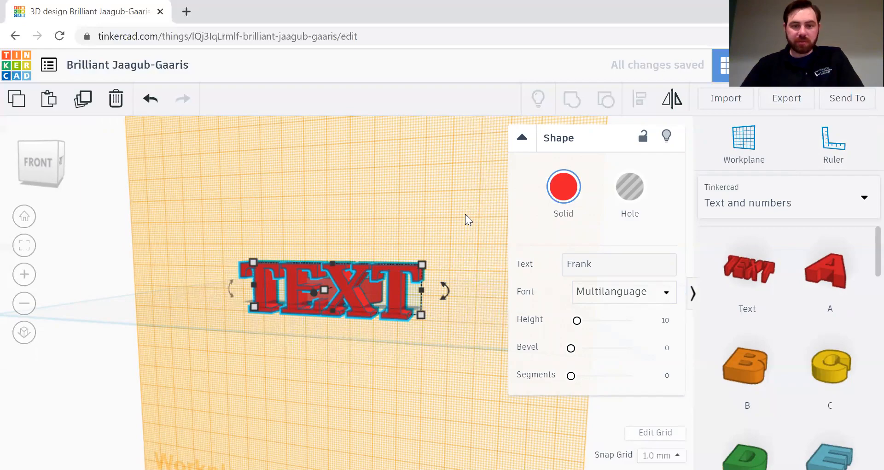
{"action": "left_click", "coordinate": [600, 264]}
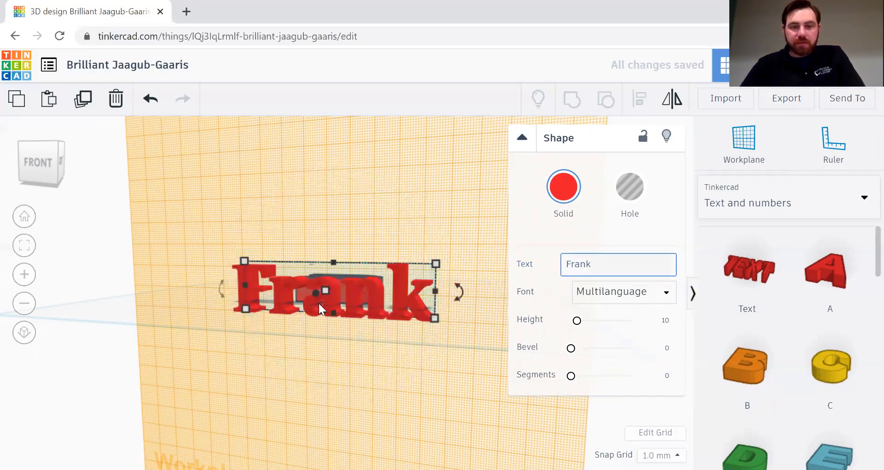
Step: Scale the Frank text down with its corner handle
{"action": "mouse_move", "coordinate": [439, 264]}
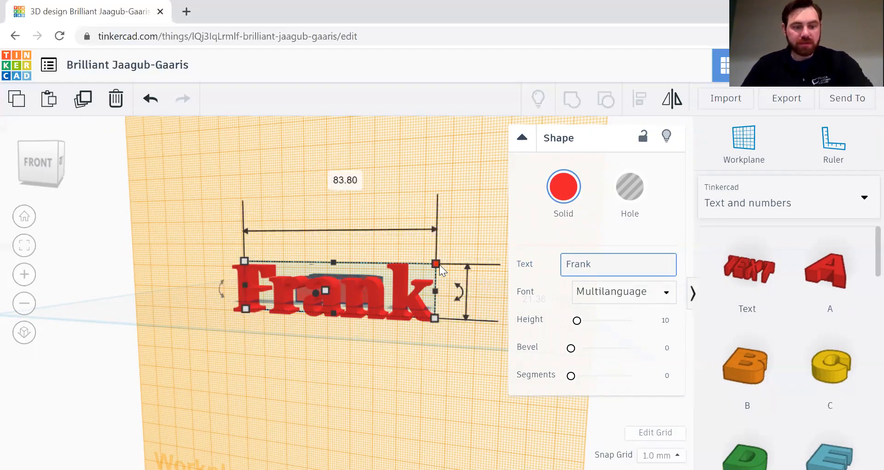
{"action": "left_click_drag", "start_coordinate": [433, 264], "coordinate": [292, 304]}
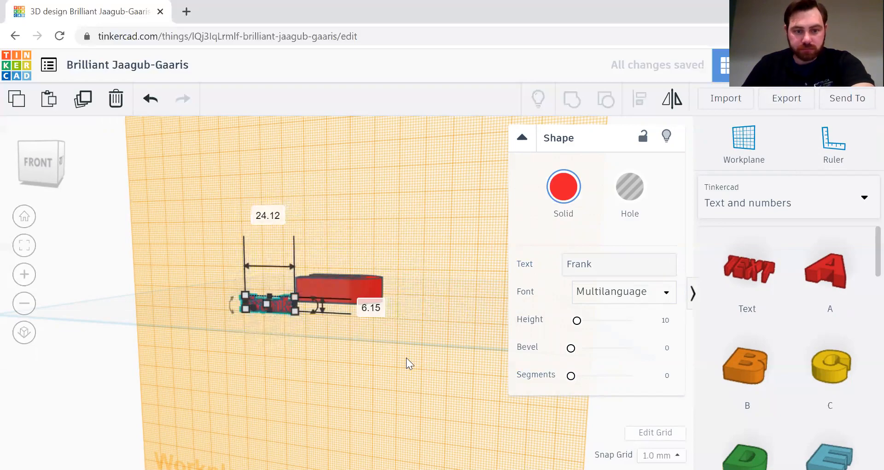
{"action": "left_click", "coordinate": [444, 356]}
Step: Move the Frank text so it sits centred across the jaw's front face
{"action": "right_click_drag", "start_coordinate": [424, 319], "coordinate": [456, 325]}
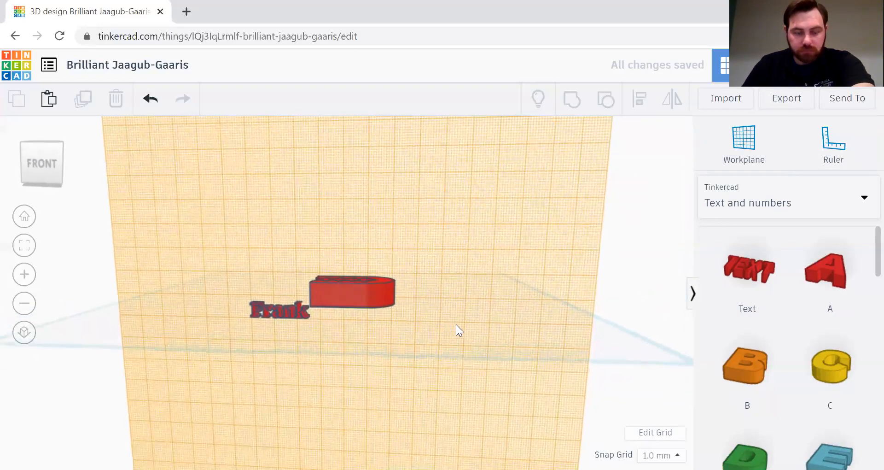
{"action": "left_click", "coordinate": [298, 312]}
{"action": "left_click_drag", "start_coordinate": [297, 314], "coordinate": [364, 299]}
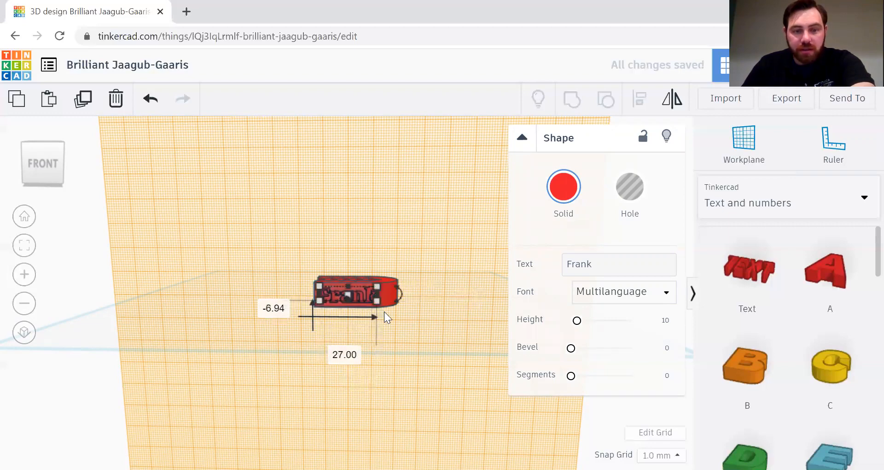
{"action": "scroll", "coordinate": [398, 327], "scroll_direction": "up", "scroll_amount": 2}
{"action": "scroll", "coordinate": [398, 331], "scroll_direction": "up", "scroll_amount": 2}
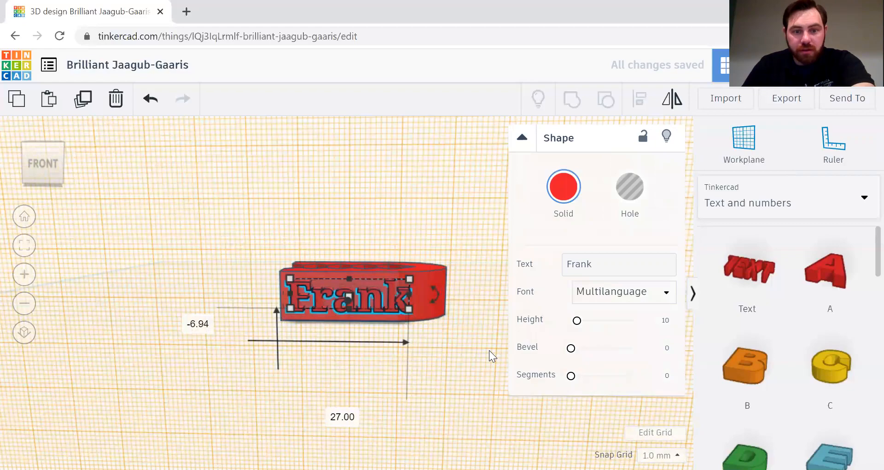
{"action": "left_click", "coordinate": [450, 345]}
Step: Offset the Frank text -2.00 mm so it sinks into the jaw's front face
{"action": "right_click_drag", "start_coordinate": [455, 333], "coordinate": [288, 345]}
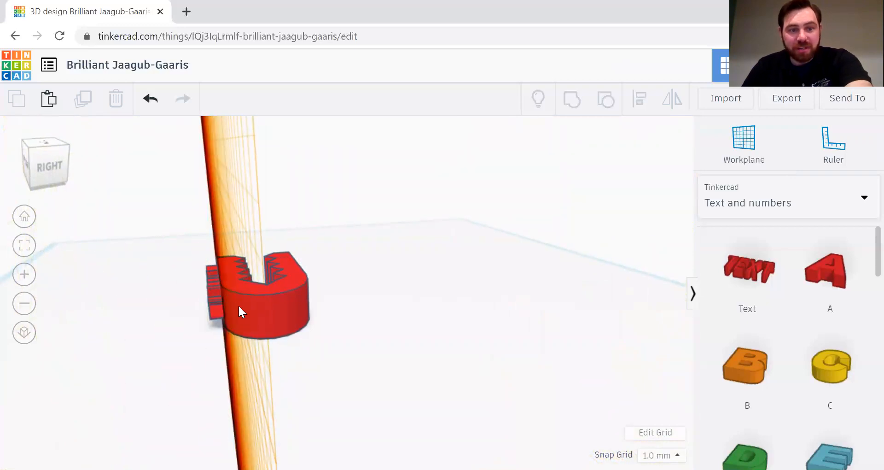
{"action": "right_click_drag", "start_coordinate": [325, 368], "coordinate": [235, 345]}
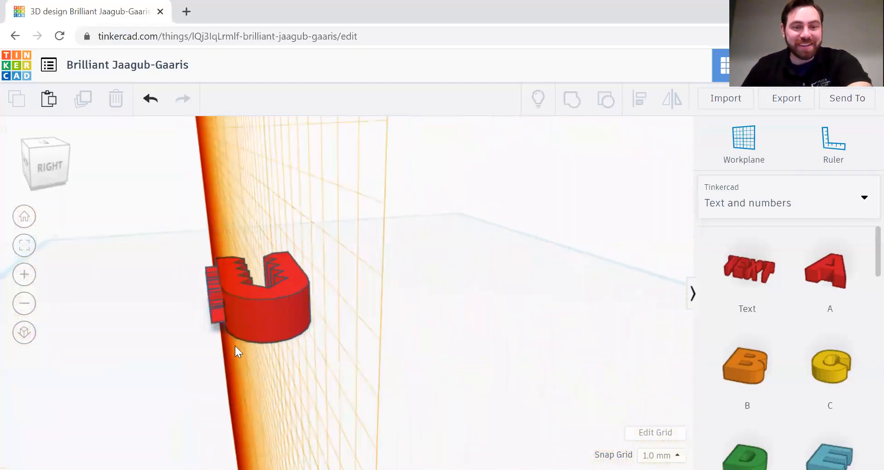
{"action": "left_click", "coordinate": [215, 298]}
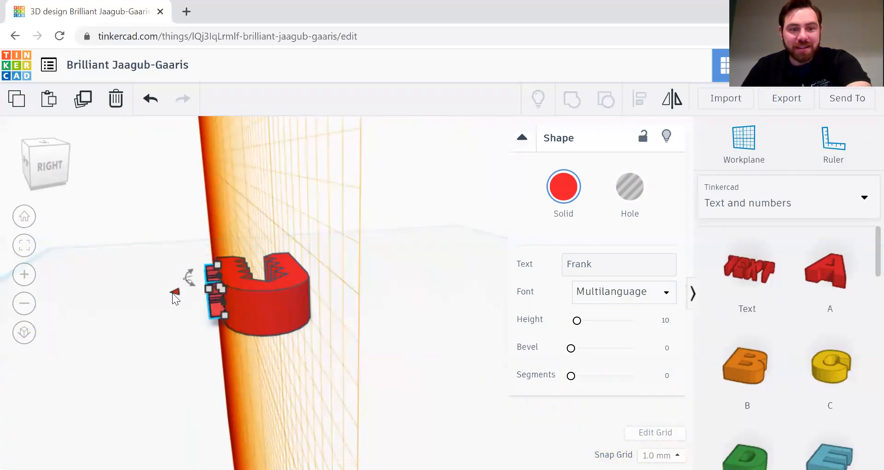
{"action": "left_click_drag", "start_coordinate": [176, 295], "coordinate": [179, 296]}
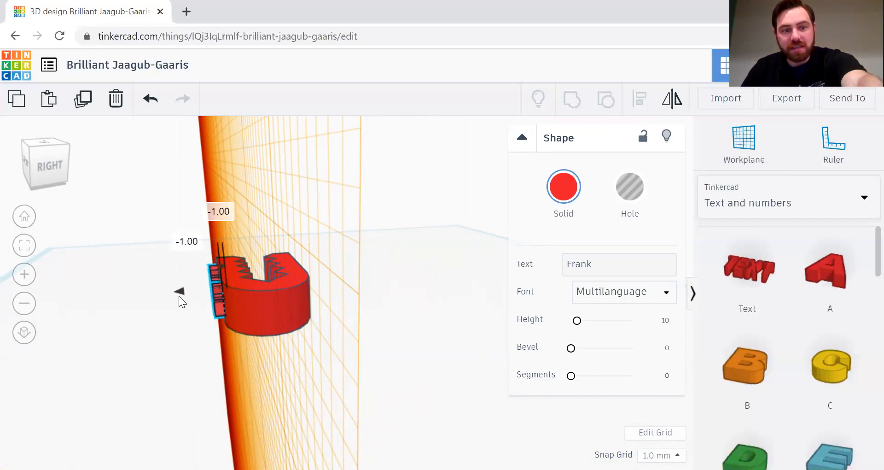
{"action": "left_click_drag", "start_coordinate": [178, 295], "coordinate": [179, 297]}
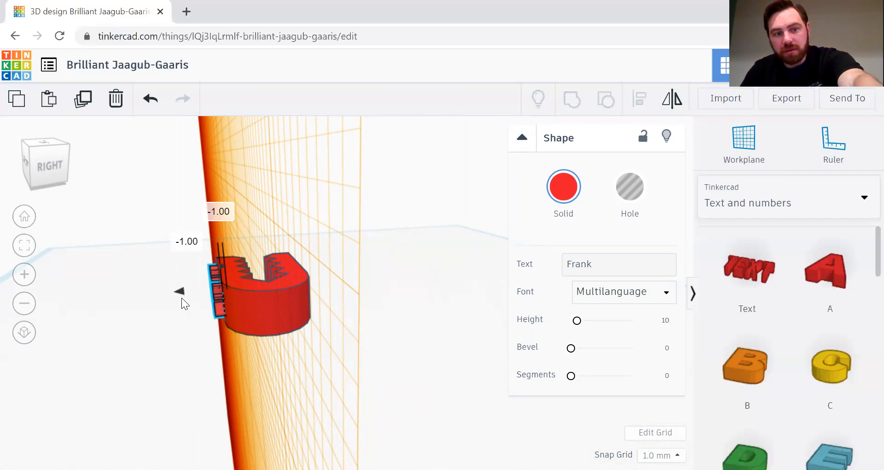
{"action": "left_click_drag", "start_coordinate": [181, 297], "coordinate": [187, 297]}
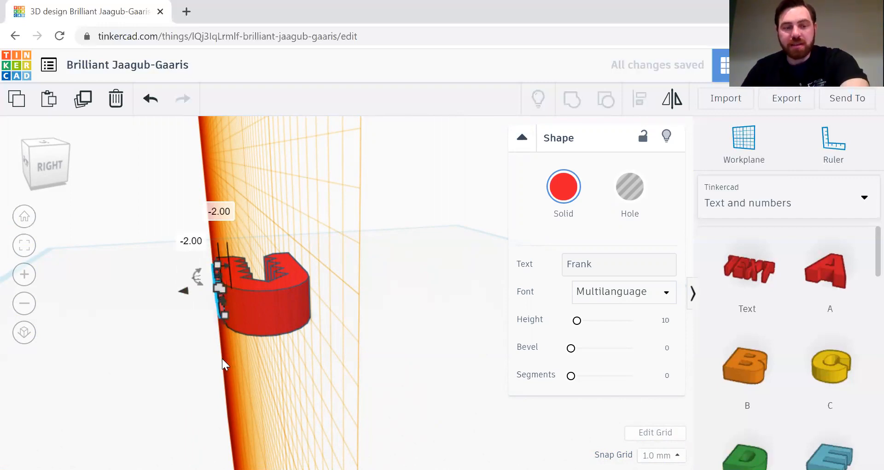
{"action": "right_click_drag", "start_coordinate": [222, 358], "coordinate": [358, 363]}
Step: Set the Frank text to Hole
{"action": "left_click", "coordinate": [632, 189]}
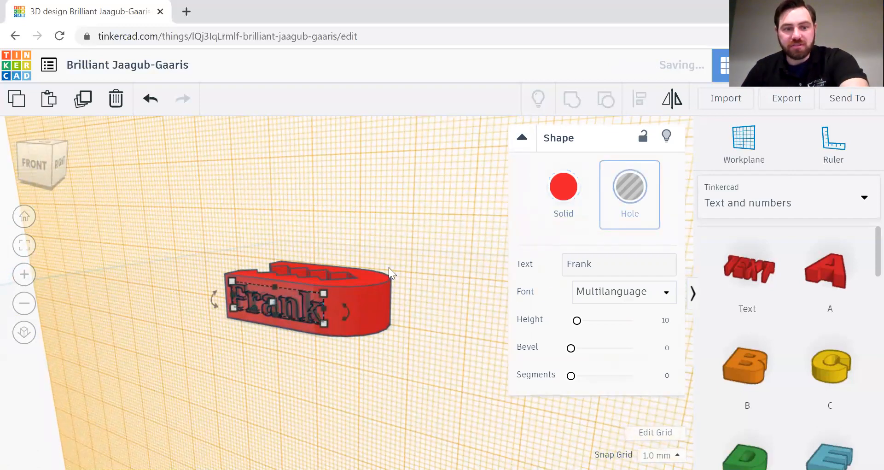
{"action": "left_click", "coordinate": [427, 329]}
{"action": "right_click_drag", "start_coordinate": [429, 290], "coordinate": [237, 301]}
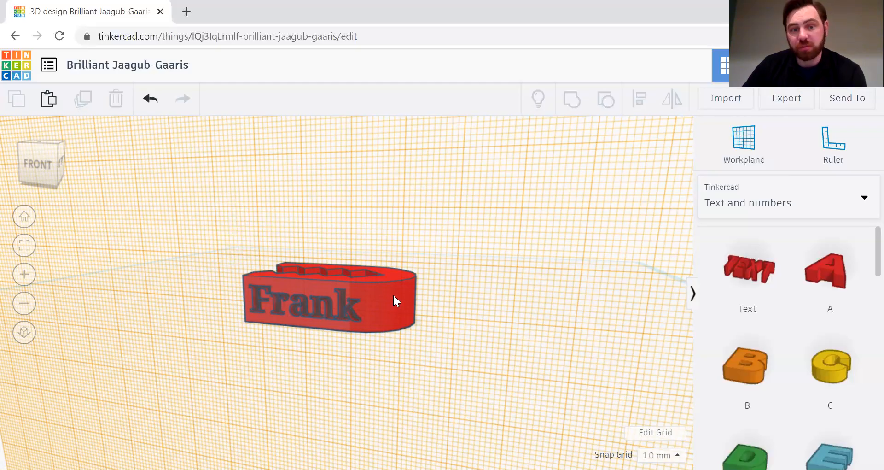
Step: Group the Frank hole with the jaw to engrave the name, then check the result
{"action": "left_click_drag", "start_coordinate": [195, 225], "coordinate": [444, 362]}
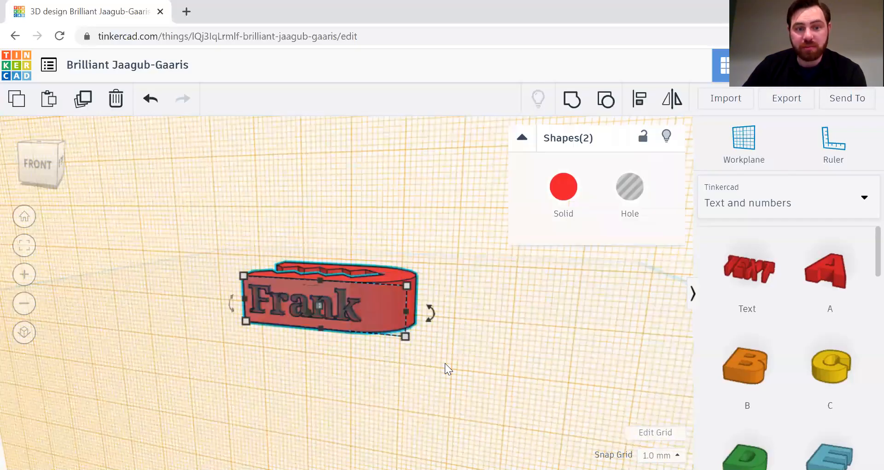
{"action": "left_click", "coordinate": [568, 102]}
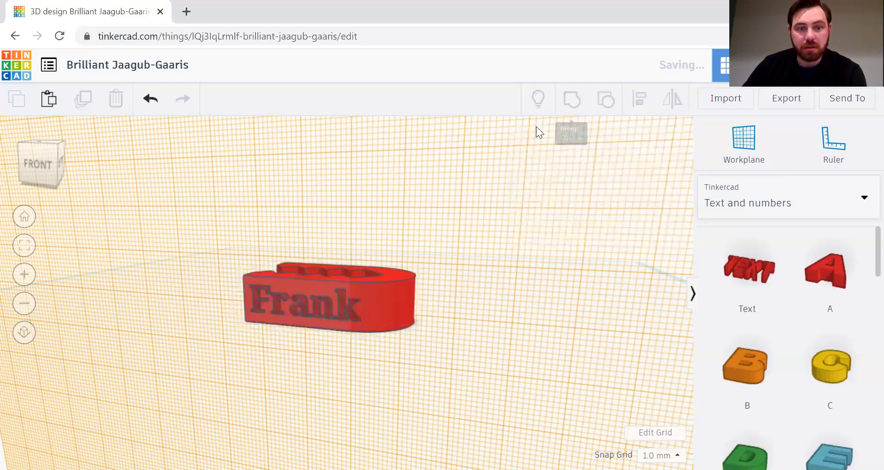
{"action": "left_click", "coordinate": [477, 349]}
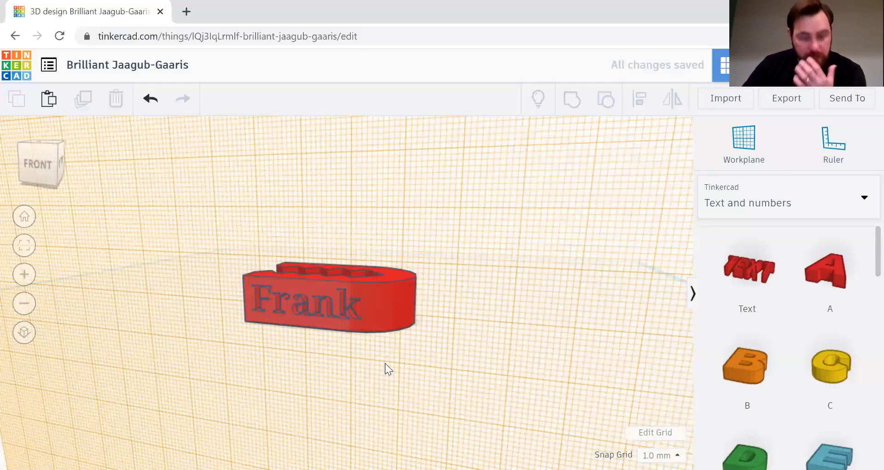
{"action": "left_click_drag", "start_coordinate": [372, 363], "coordinate": [388, 361]}
{"action": "right_click_drag", "start_coordinate": [456, 316], "coordinate": [534, 296]}
{"action": "right_click_drag", "start_coordinate": [457, 309], "coordinate": [248, 319]}
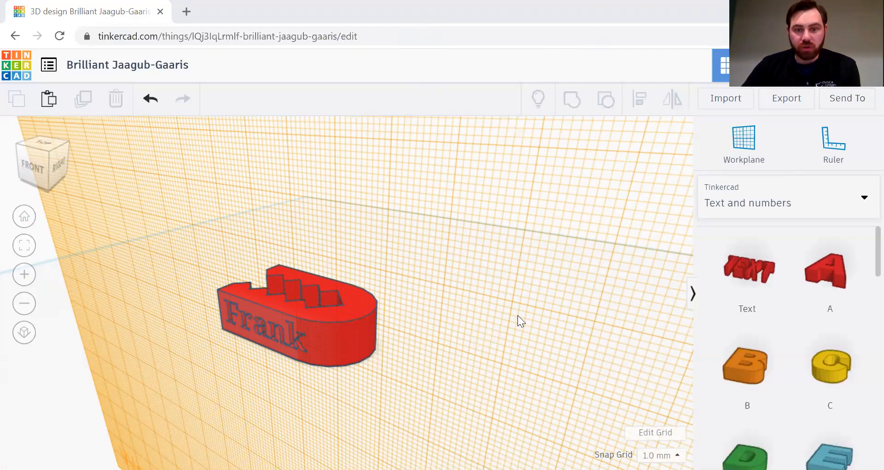
Step: Reset the workplane back to the ground grid
{"action": "left_click_drag", "start_coordinate": [523, 308], "coordinate": [608, 274]}
{"action": "left_click", "coordinate": [740, 146]}
{"action": "left_click", "coordinate": [519, 348]}
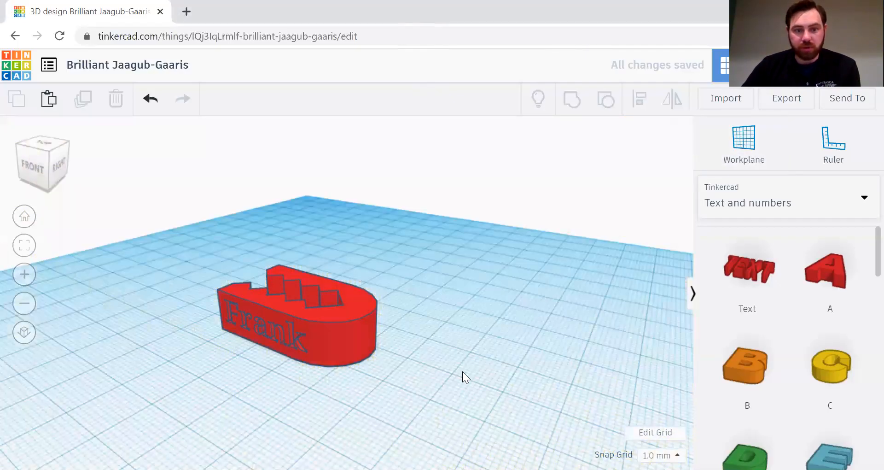
Step: From a low front angle, place a new workplane on the jaw's engraved front face
{"action": "left_click_drag", "start_coordinate": [510, 350], "coordinate": [532, 342]}
{"action": "right_click_drag", "start_coordinate": [458, 323], "coordinate": [509, 327]}
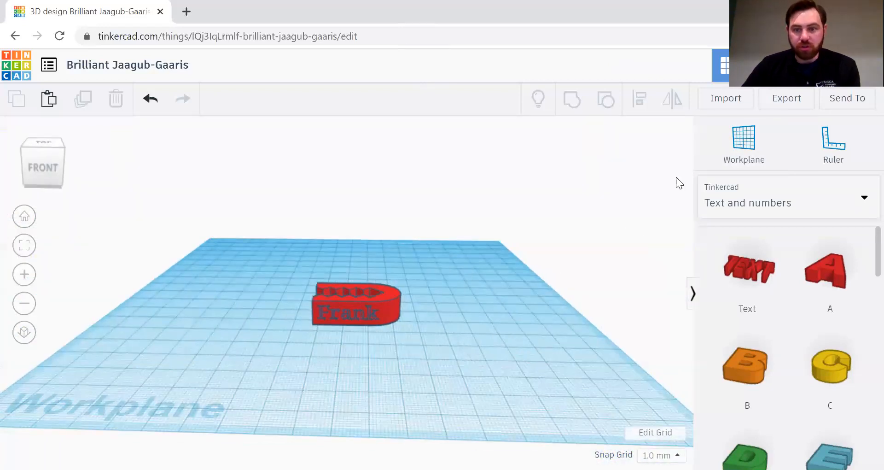
{"action": "left_click", "coordinate": [745, 143]}
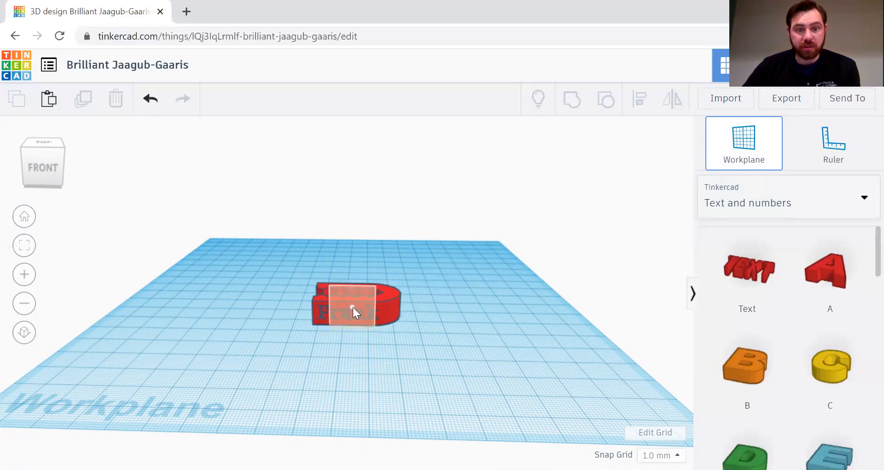
{"action": "left_click", "coordinate": [353, 306]}
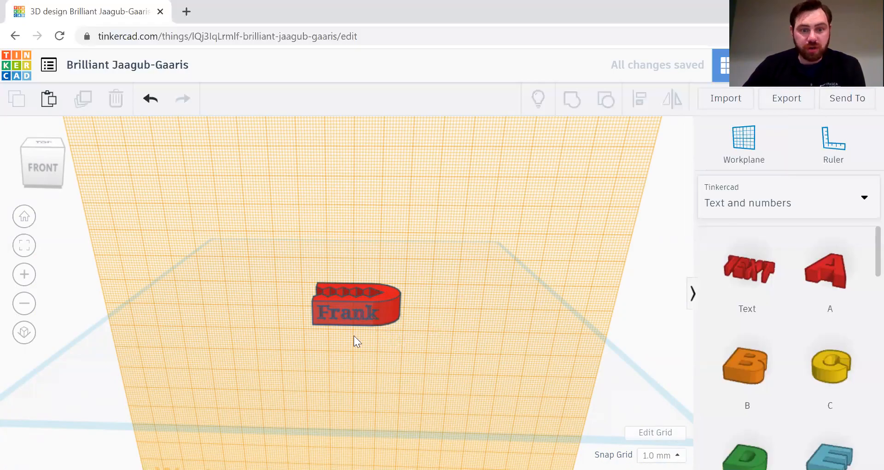
Step: Zoom in and stand a letter A shape on the jaw's front face, viewed from the left-front
{"action": "scroll", "coordinate": [400, 333], "scroll_direction": "up", "scroll_amount": 3}
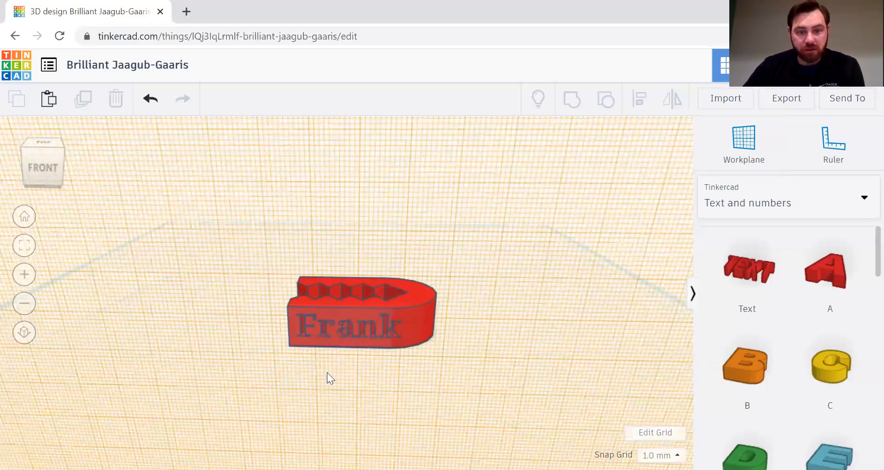
{"action": "scroll", "coordinate": [370, 349], "scroll_direction": "up", "scroll_amount": 3}
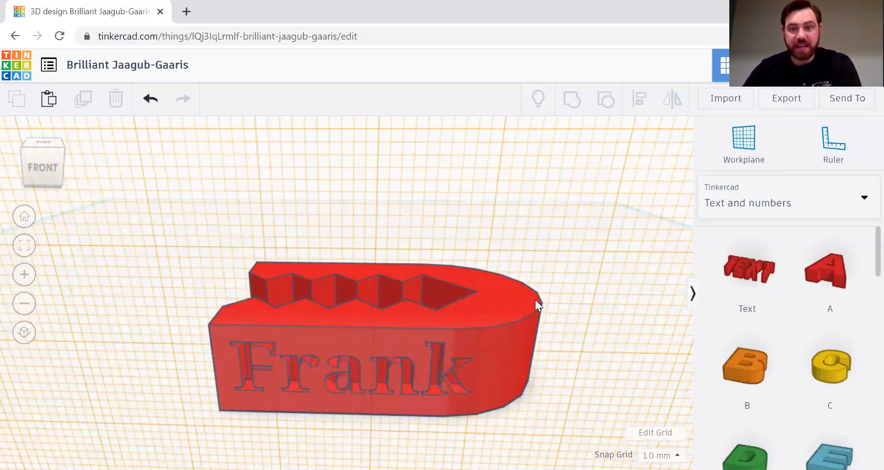
{"action": "left_click_drag", "start_coordinate": [825, 271], "coordinate": [405, 367]}
{"action": "right_click_drag", "start_coordinate": [132, 350], "coordinate": [170, 389]}
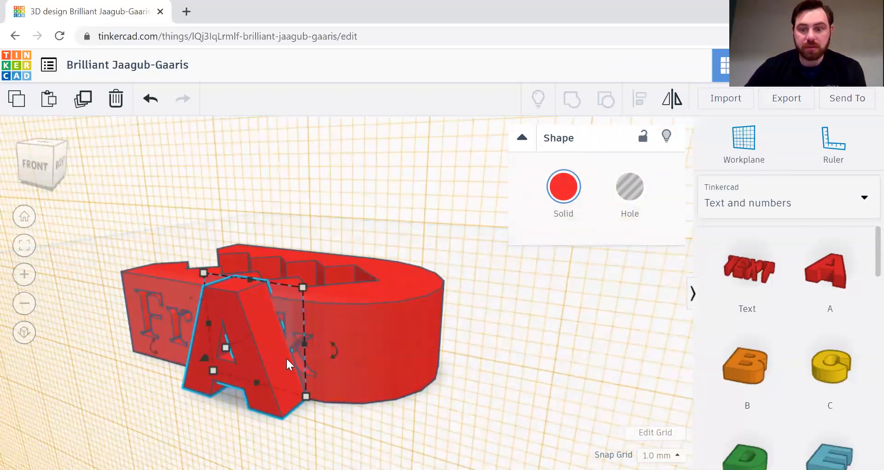
Step: Delete the letter A and look down on the jaw from above
{"action": "key", "text": "Delete"}
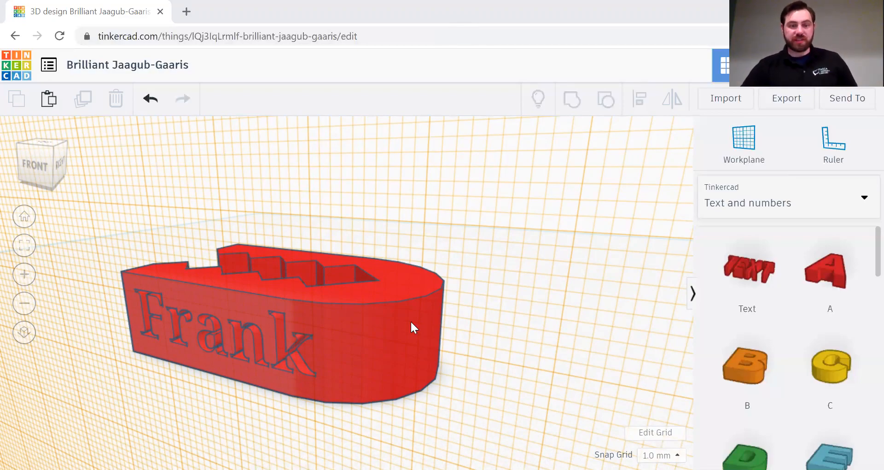
{"action": "right_click_drag", "start_coordinate": [411, 320], "coordinate": [444, 366]}
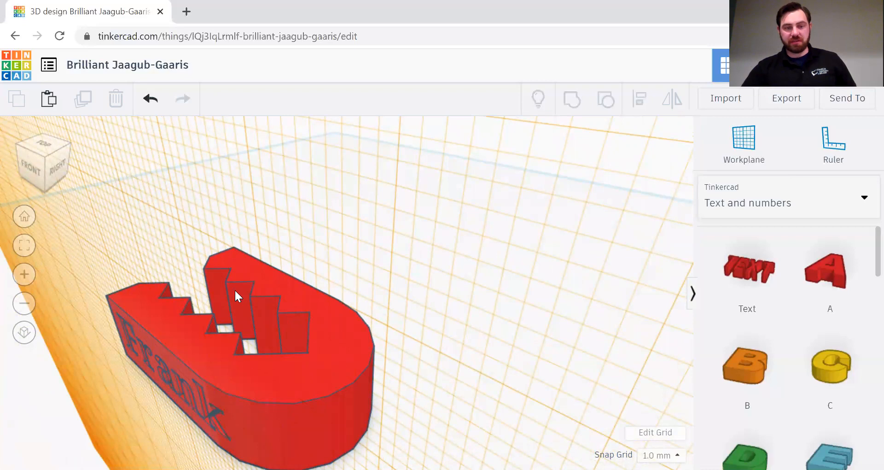
Step: Place a work plane on the jaw's top face
{"action": "left_click", "coordinate": [721, 144]}
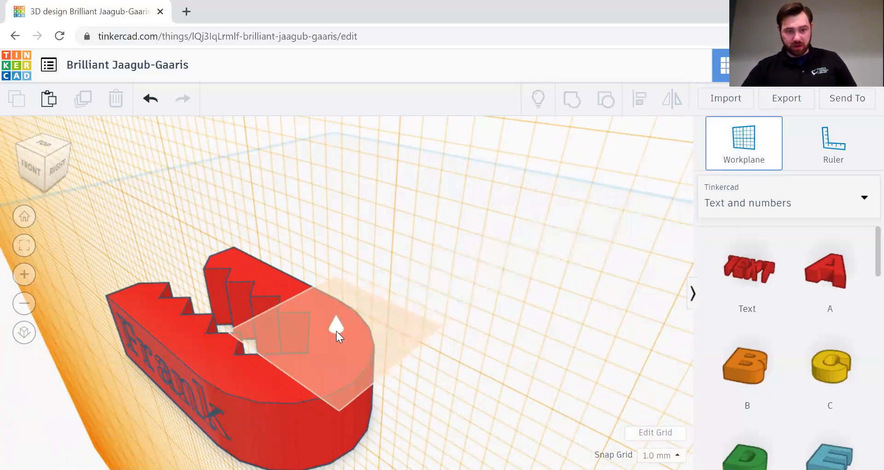
{"action": "left_click", "coordinate": [339, 342]}
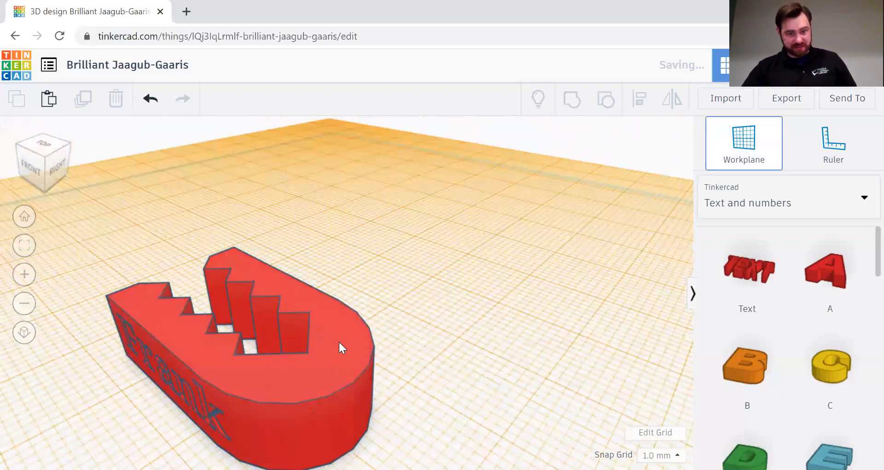
{"action": "right_click_drag", "start_coordinate": [469, 327], "coordinate": [644, 198]}
{"action": "scroll", "coordinate": [770, 299], "scroll_direction": "down", "scroll_amount": 5}
{"action": "scroll", "coordinate": [785, 258], "scroll_direction": "up", "scroll_amount": 5}
Step: Drop a green Roof from Basic Shapes onto the jaw's top and check its placement
{"action": "left_click", "coordinate": [798, 206]}
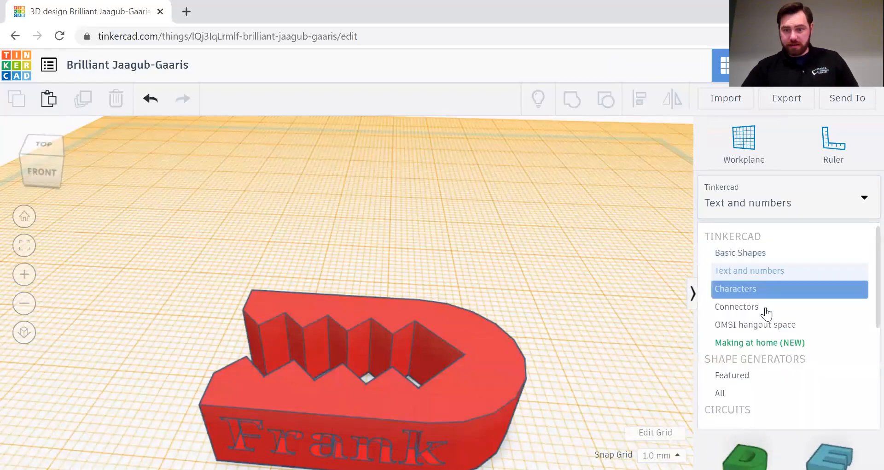
{"action": "left_click", "coordinate": [767, 253]}
{"action": "scroll", "coordinate": [791, 351], "scroll_direction": "down", "scroll_amount": 5}
{"action": "left_click_drag", "start_coordinate": [746, 357], "coordinate": [371, 291]}
{"action": "right_click_drag", "start_coordinate": [611, 362], "coordinate": [537, 350]}
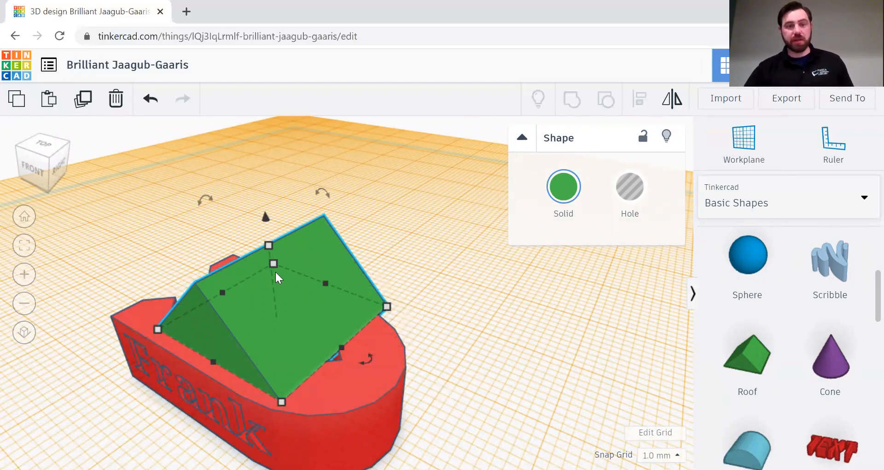
Step: Delete the green roof, then add a trial Roof to the work plane and delete it too
{"action": "right_click_drag", "start_coordinate": [433, 268], "coordinate": [487, 239]}
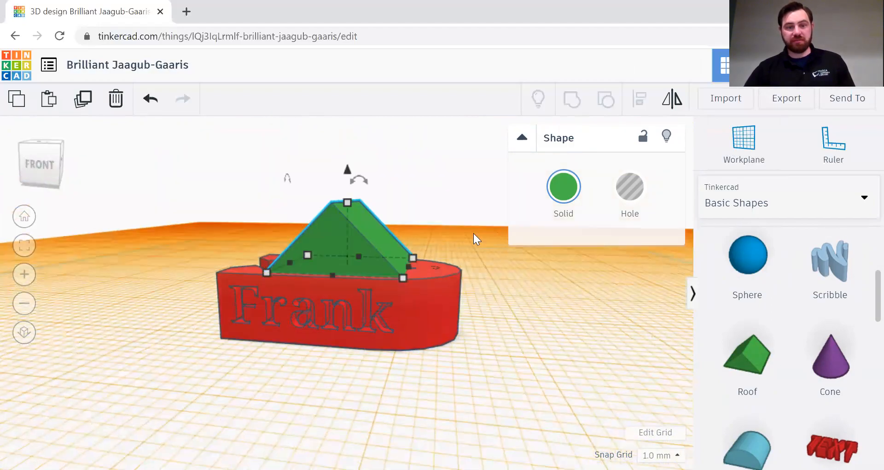
{"action": "scroll", "coordinate": [445, 222], "scroll_direction": "up", "scroll_amount": 3}
{"action": "mouse_move", "coordinate": [348, 143]}
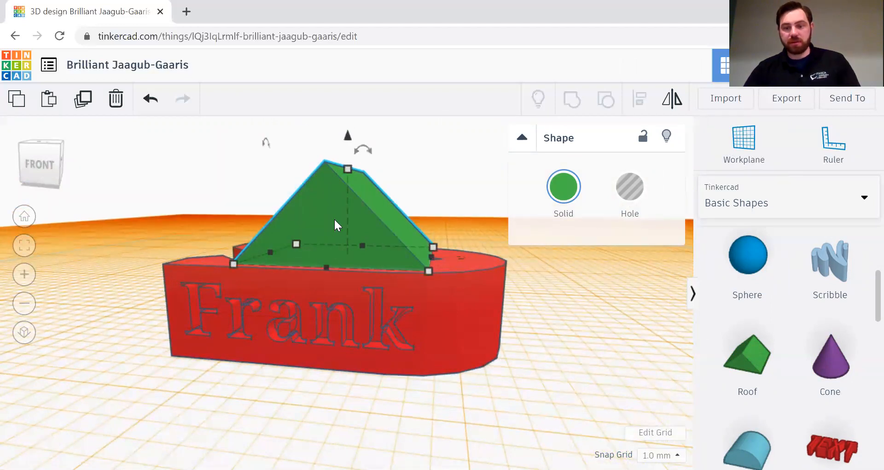
{"action": "key", "text": "Delete"}
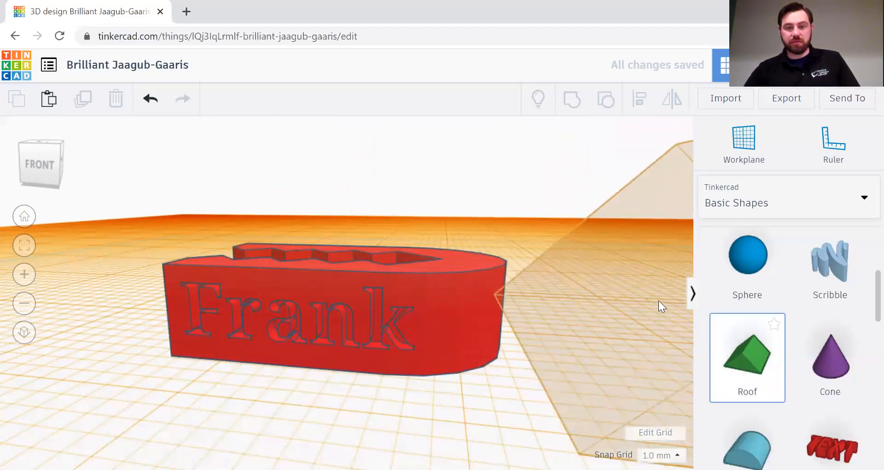
{"action": "left_click", "coordinate": [654, 310]}
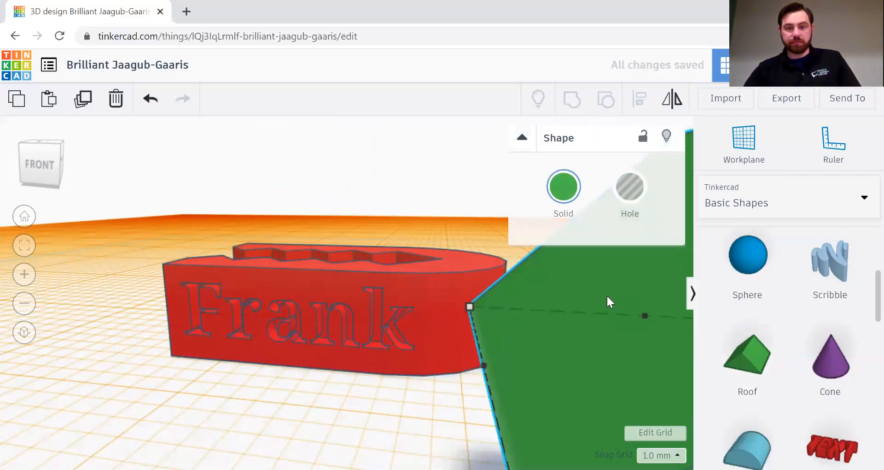
{"action": "scroll", "coordinate": [602, 292], "scroll_direction": "down", "scroll_amount": 5}
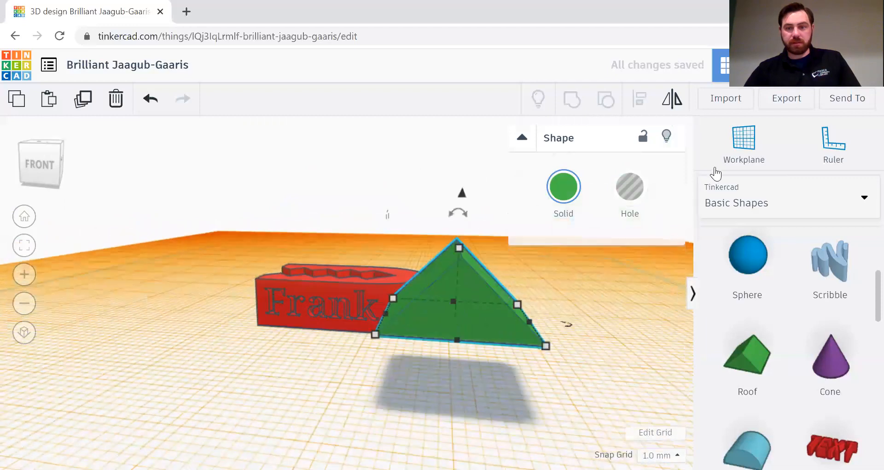
{"action": "key", "text": "Delete"}
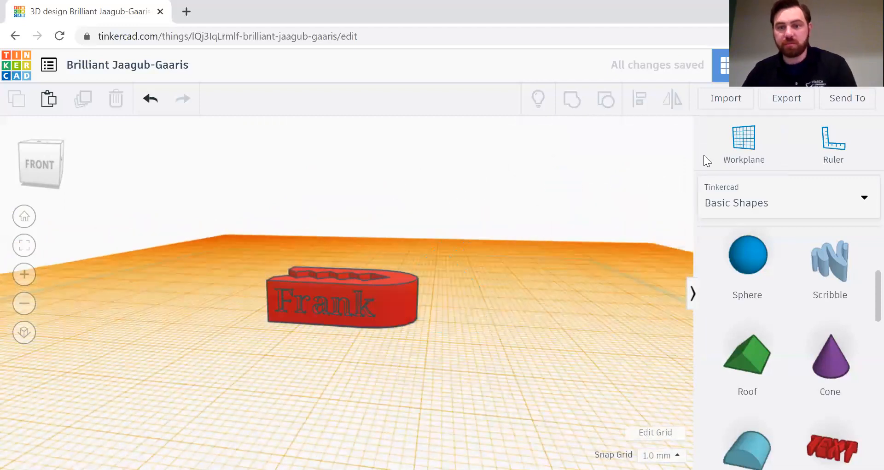
Step: Reset the workplane to the default grid and add a raised Roof beside the piece
{"action": "left_click", "coordinate": [712, 152]}
{"action": "left_click", "coordinate": [472, 381]}
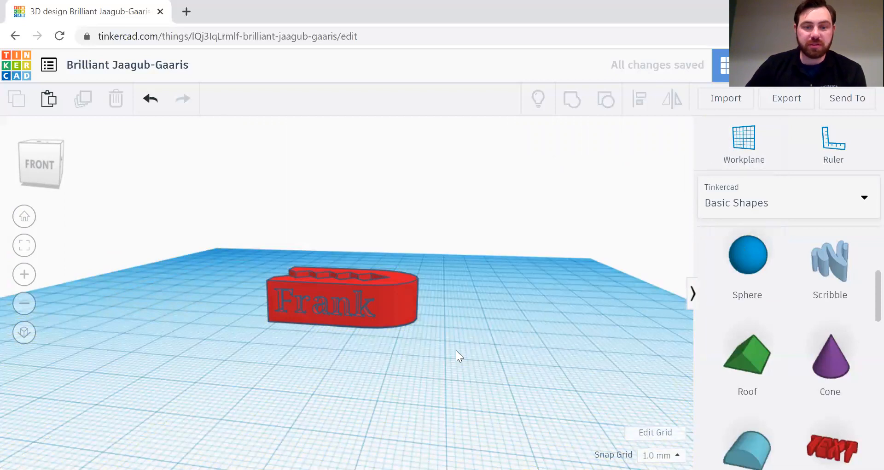
{"action": "left_click", "coordinate": [725, 339]}
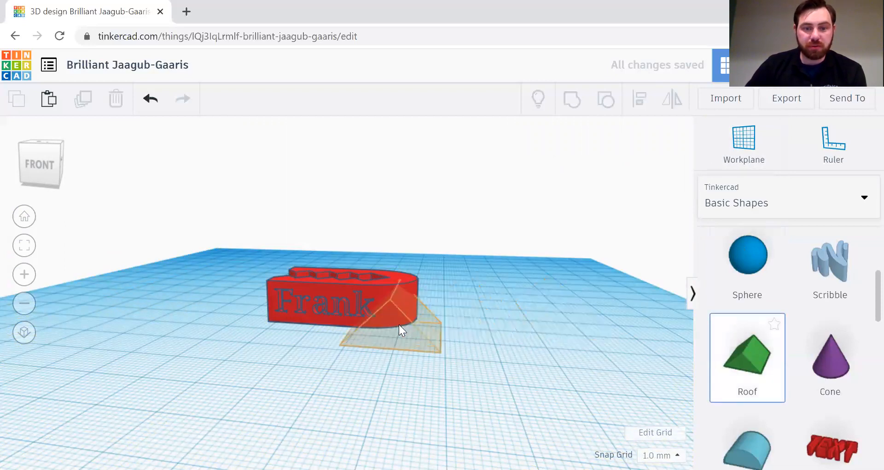
{"action": "left_click", "coordinate": [445, 318]}
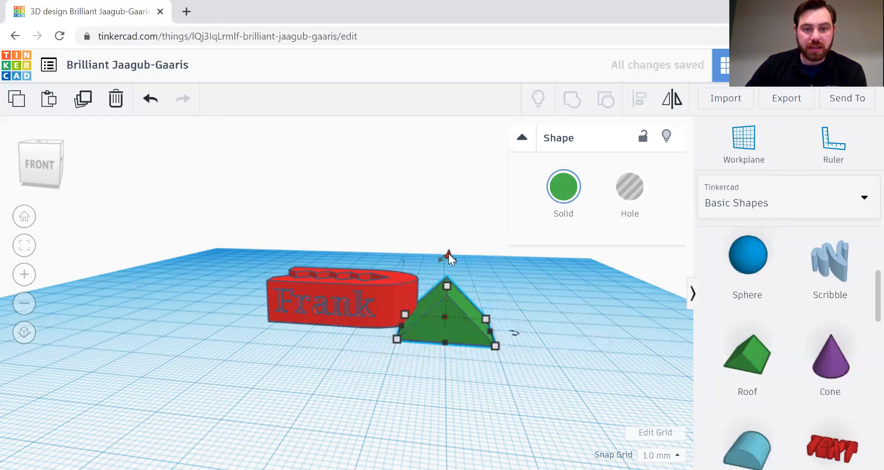
{"action": "left_click_drag", "start_coordinate": [450, 254], "coordinate": [438, 207]}
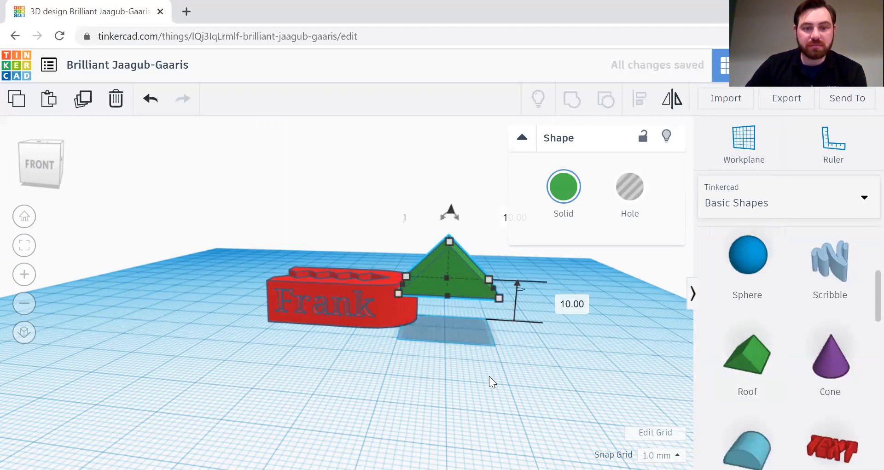
Step: Move the roof over the red Frank piece, then delete it
{"action": "right_click_drag", "start_coordinate": [484, 362], "coordinate": [406, 306]}
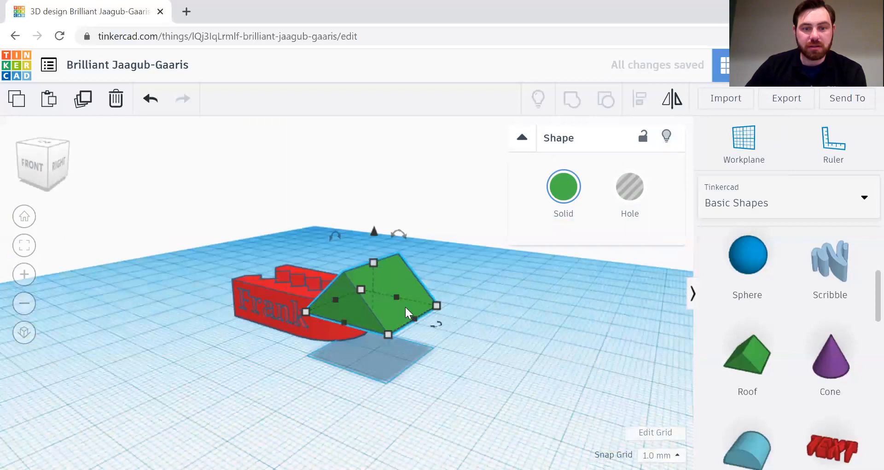
{"action": "left_click_drag", "start_coordinate": [376, 304], "coordinate": [316, 275]}
{"action": "right_click_drag", "start_coordinate": [471, 324], "coordinate": [384, 338]}
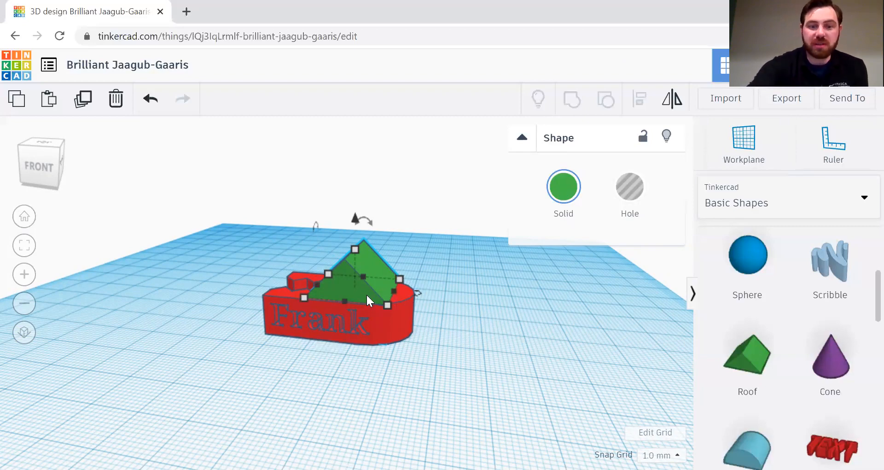
{"action": "key", "text": "Delete"}
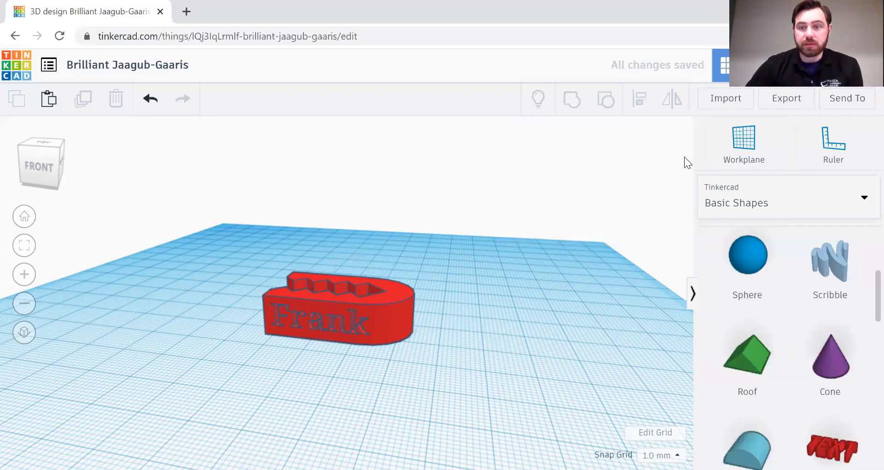
{"action": "right_click_drag", "start_coordinate": [497, 301], "coordinate": [532, 312]}
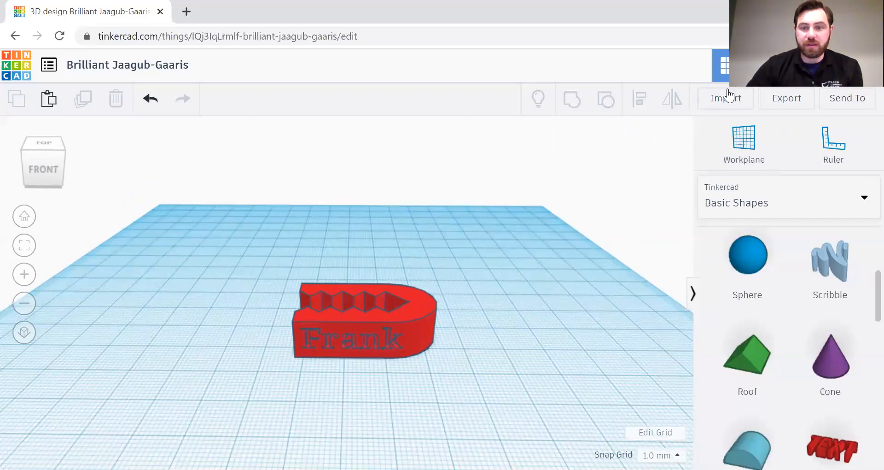
{"action": "left_click", "coordinate": [776, 99]}
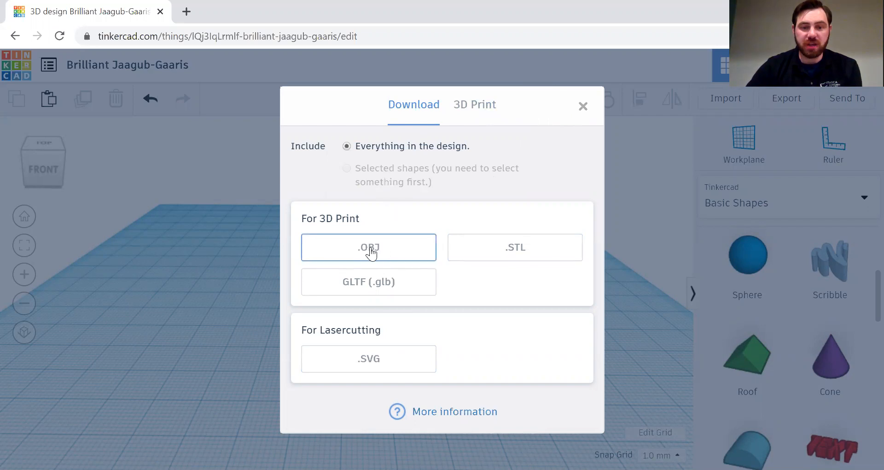
{"action": "left_click", "coordinate": [583, 107]}
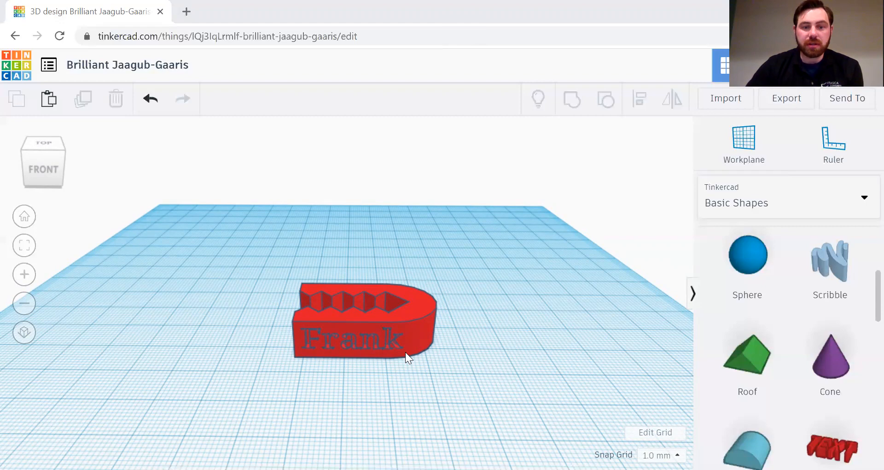
Step: Make the red Frank piece much taller by raising its height handle
{"action": "left_click", "coordinate": [737, 134]}
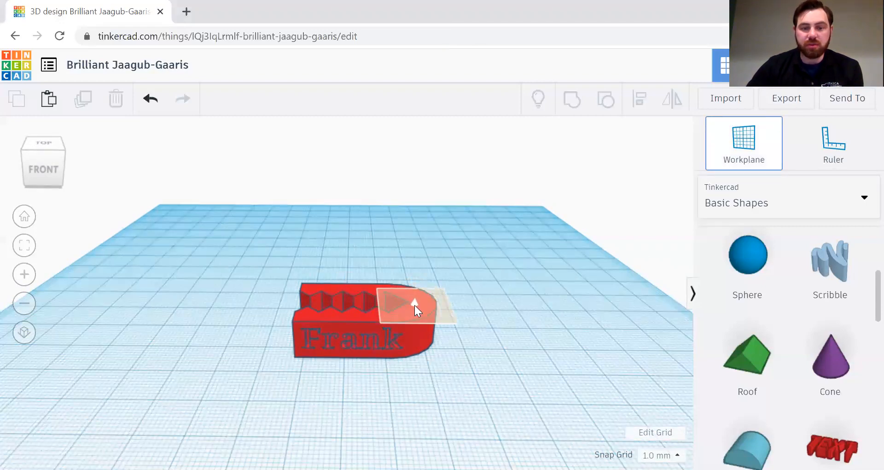
{"action": "left_click", "coordinate": [415, 305]}
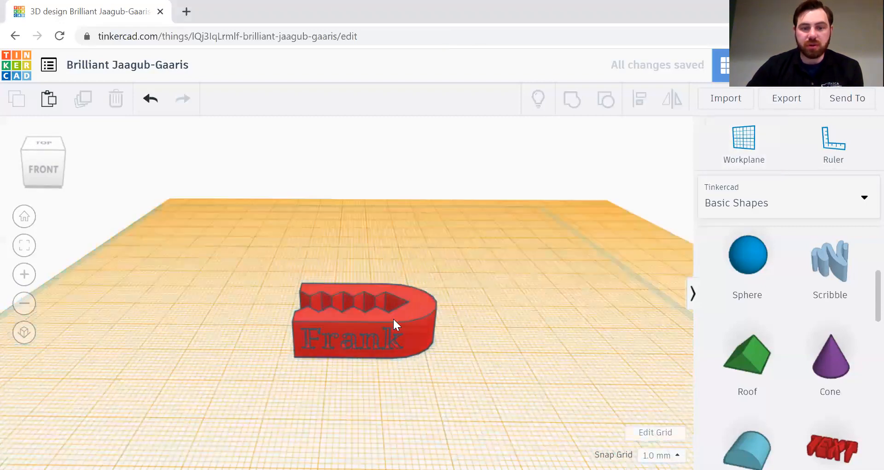
{"action": "left_click", "coordinate": [422, 311]}
{"action": "left_click_drag", "start_coordinate": [365, 297], "coordinate": [365, 210]}
{"action": "right_click_drag", "start_coordinate": [503, 341], "coordinate": [469, 339]}
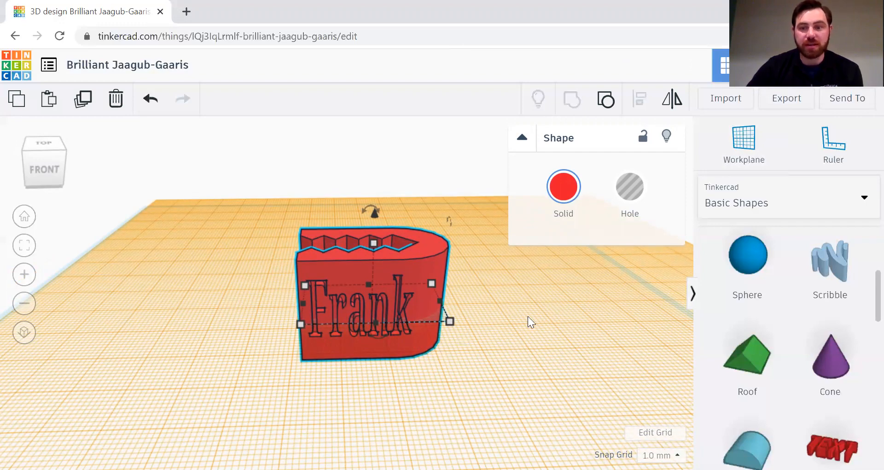
Step: Set the workplane on the tall piece's top face
{"action": "left_click", "coordinate": [732, 151]}
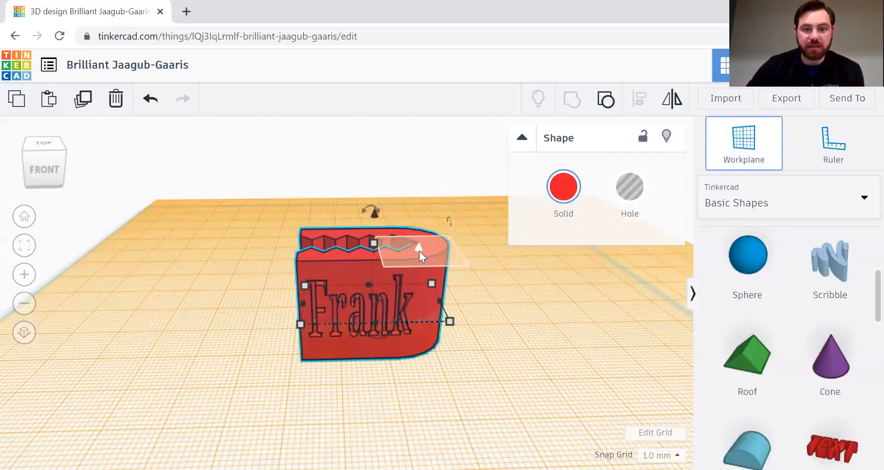
{"action": "left_click", "coordinate": [419, 250]}
{"action": "right_click_drag", "start_coordinate": [529, 314], "coordinate": [324, 344]}
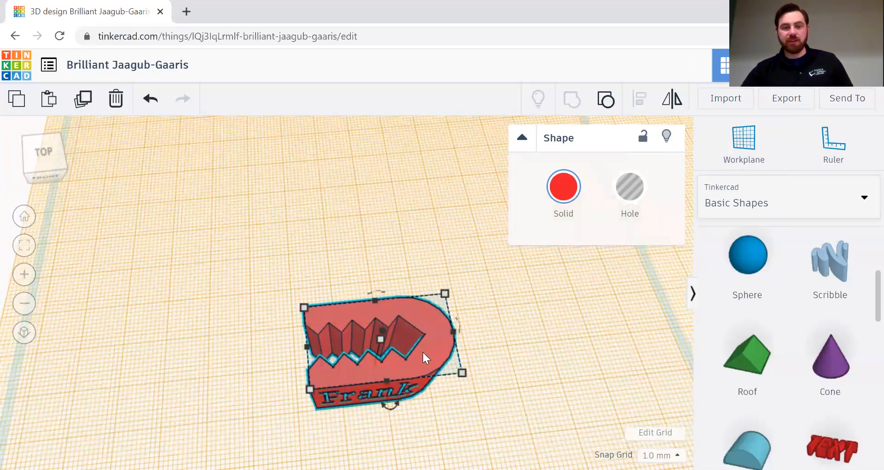
Step: Put the workplane upright on the tall piece's right face
{"action": "right_click_drag", "start_coordinate": [506, 423], "coordinate": [498, 361]}
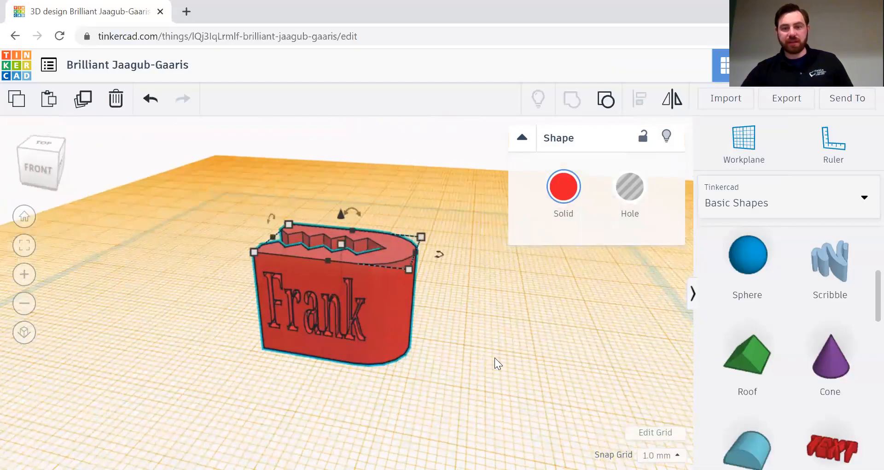
{"action": "left_click", "coordinate": [744, 159]}
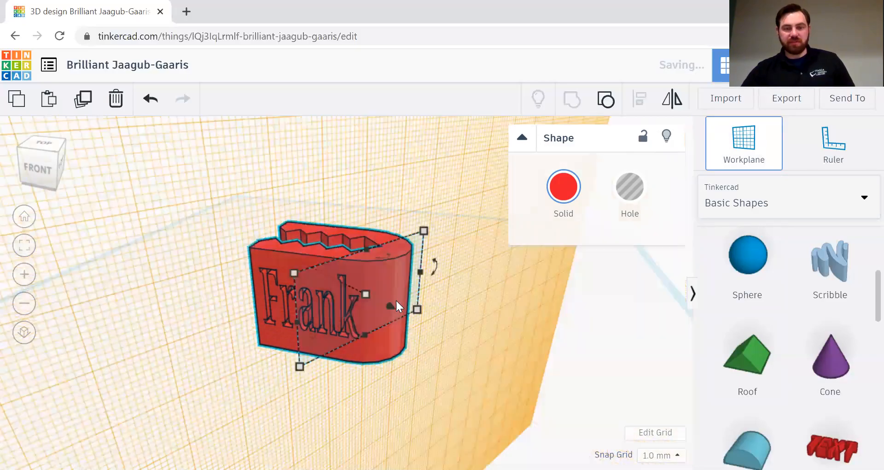
{"action": "left_click", "coordinate": [396, 300]}
{"action": "right_click_drag", "start_coordinate": [482, 316], "coordinate": [443, 321]}
Step: Select the Frank piece, zoom out, and cancel another workplane placement
{"action": "left_click", "coordinate": [300, 319]}
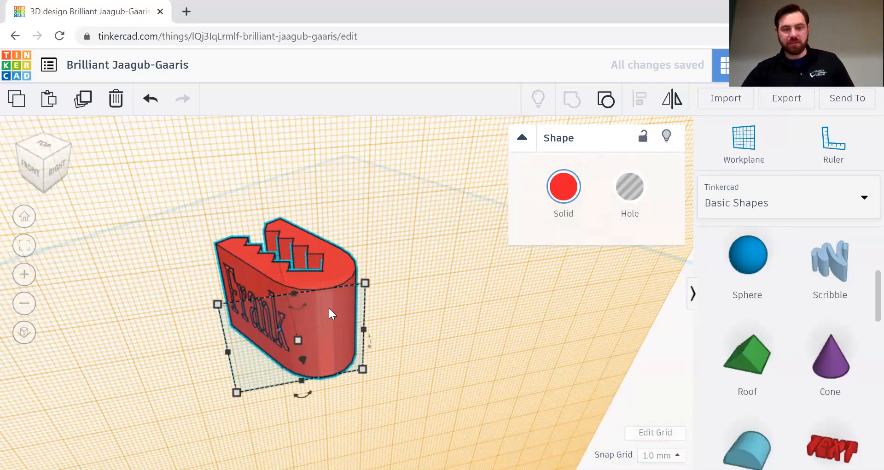
{"action": "scroll", "coordinate": [407, 341], "scroll_direction": "down", "scroll_amount": 5}
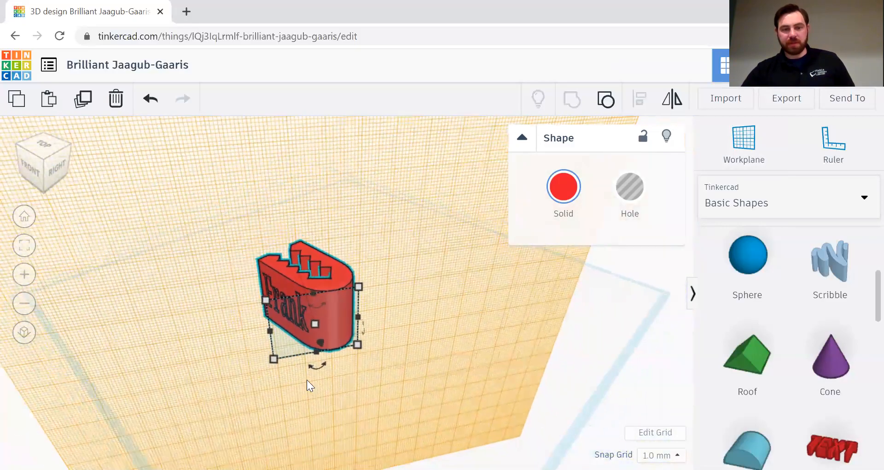
{"action": "left_click", "coordinate": [754, 144]}
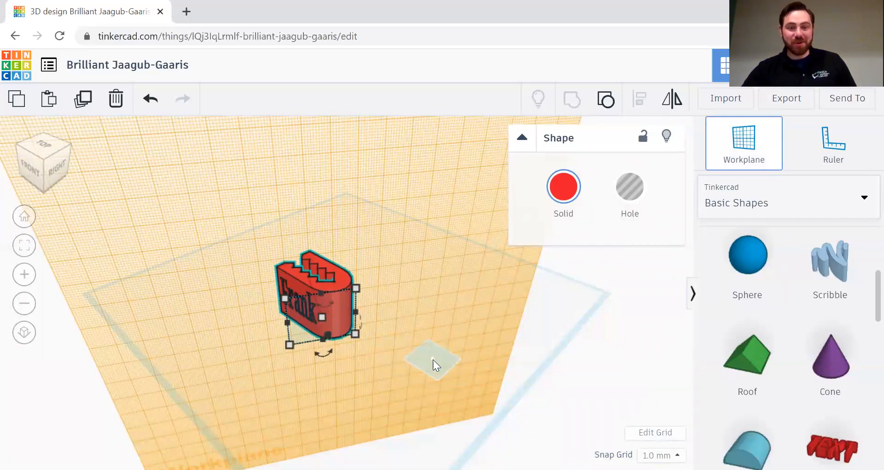
{"action": "left_click", "coordinate": [748, 155]}
Step: Reset the workplane to the default grid
{"action": "left_click", "coordinate": [742, 142]}
{"action": "left_click", "coordinate": [555, 313]}
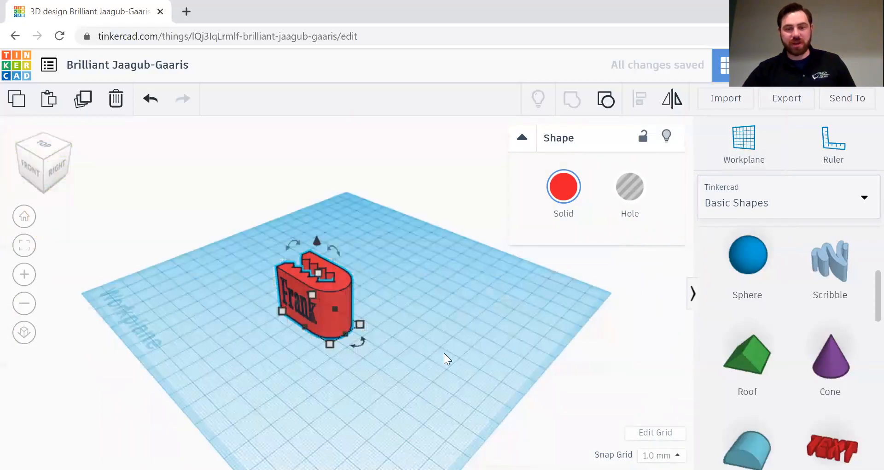
{"action": "right_click_drag", "start_coordinate": [307, 397], "coordinate": [414, 396]}
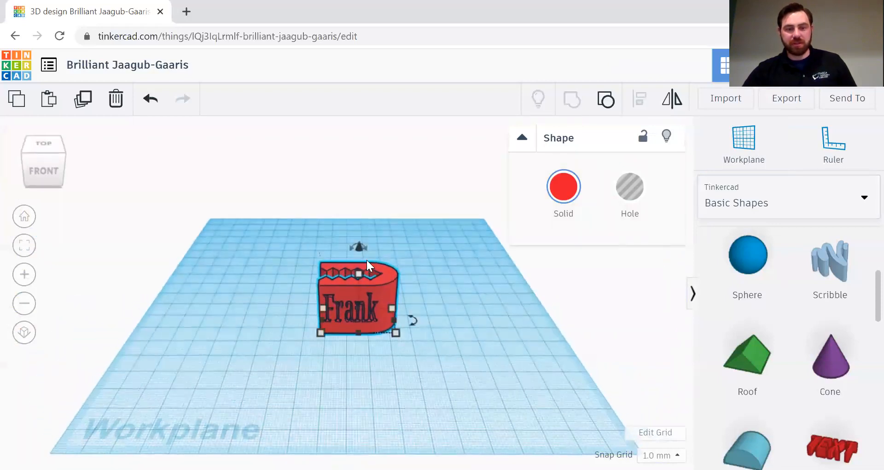
Step: Shorten the Frank piece's height from 26 to 17
{"action": "left_click_drag", "start_coordinate": [355, 275], "coordinate": [360, 302]}
{"action": "right_click_drag", "start_coordinate": [497, 382], "coordinate": [523, 355]}
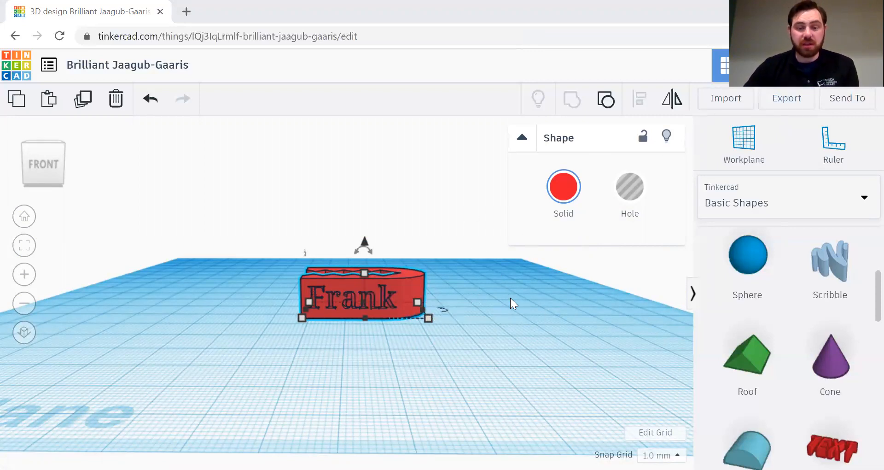
{"action": "right_click_drag", "start_coordinate": [505, 300], "coordinate": [544, 271]}
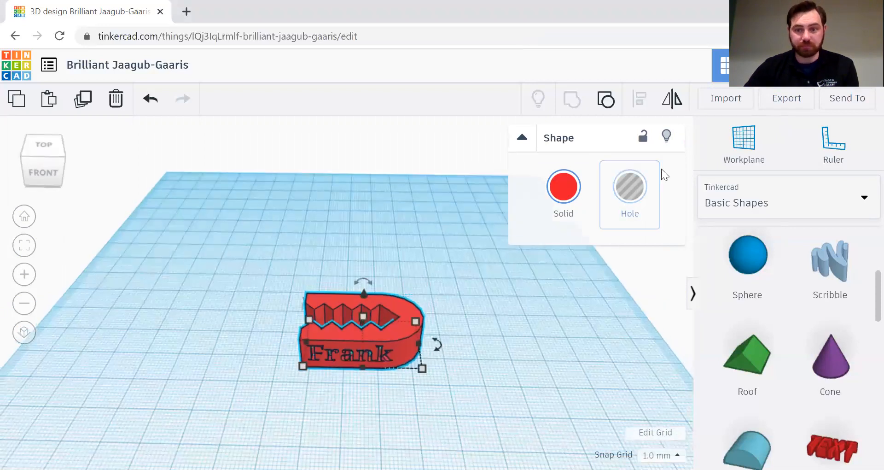
Step: Export the selected Frank piece as an STL file
{"action": "left_click", "coordinate": [788, 100]}
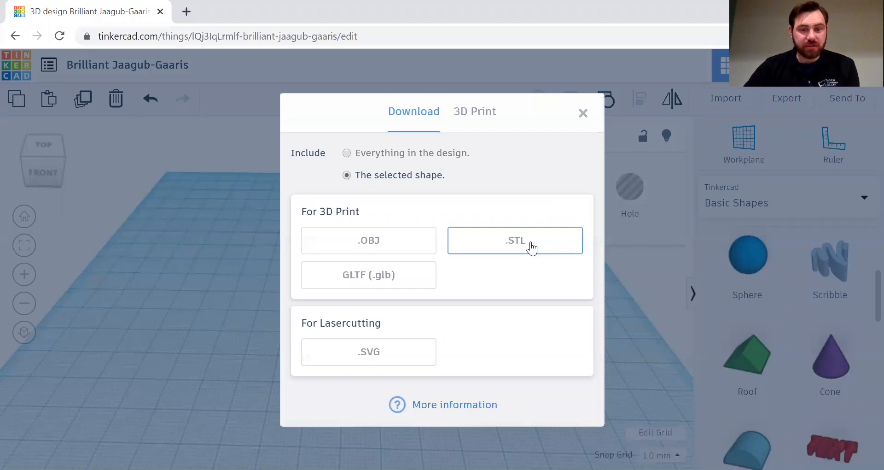
{"action": "left_click", "coordinate": [531, 244]}
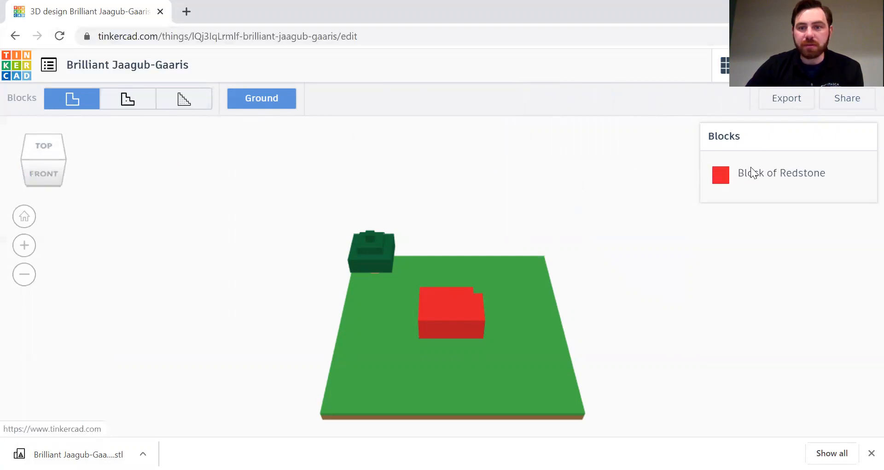
Step: Browse the block materials list, then go back to the designs dashboard
{"action": "left_click", "coordinate": [798, 174]}
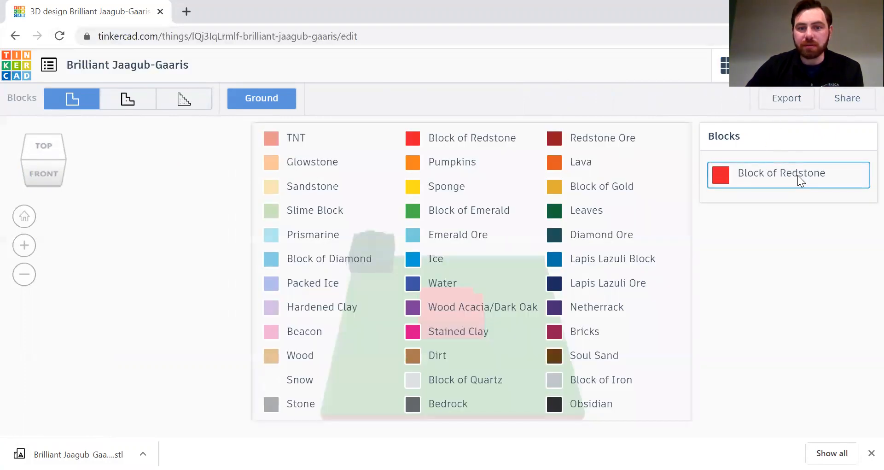
{"action": "left_click", "coordinate": [15, 36]}
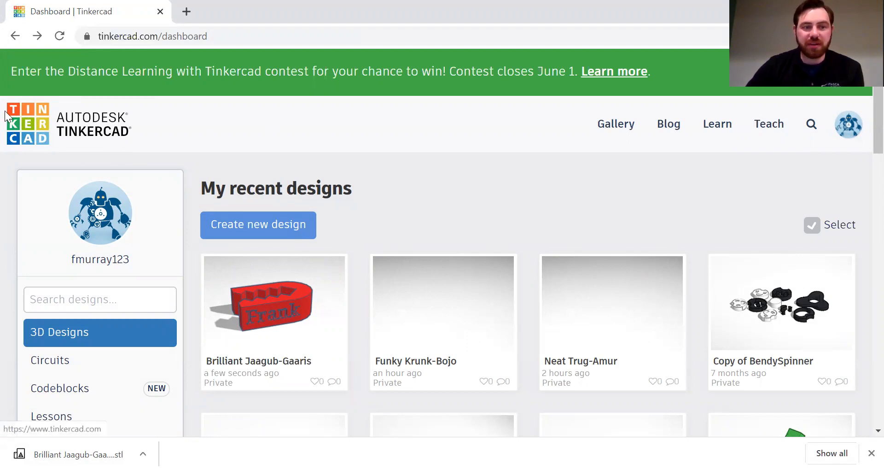
Step: Open the Brilliant Jaagub-Gaaris jaw design in the editor with 'Tinker this' on its dashboard card
{"action": "mouse_move", "coordinate": [274, 304]}
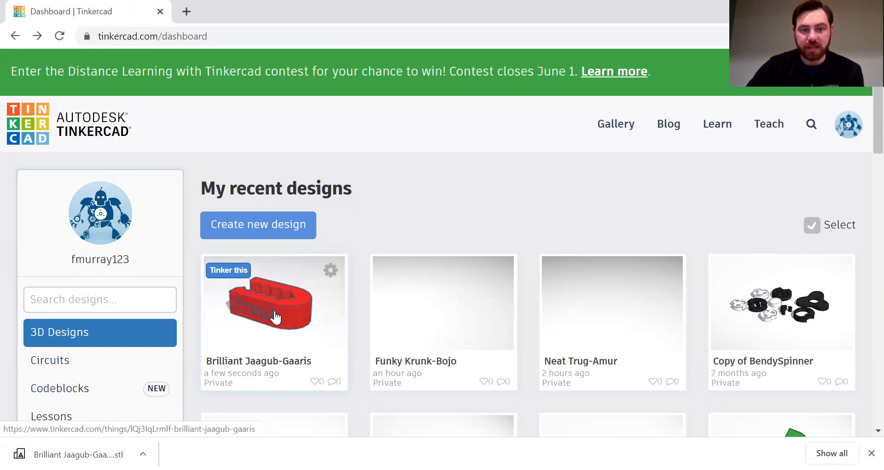
{"action": "left_click", "coordinate": [234, 273]}
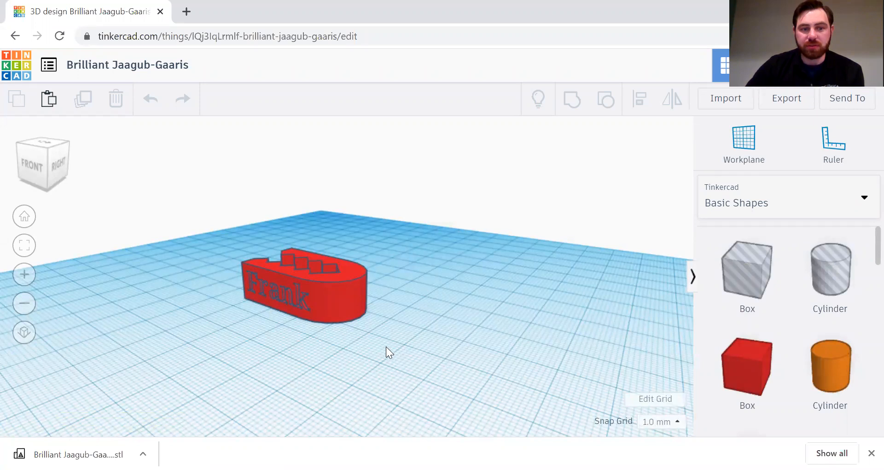
Step: Orbit the view to see the red jaw piece face-on
{"action": "right_click_drag", "start_coordinate": [428, 317], "coordinate": [496, 308]}
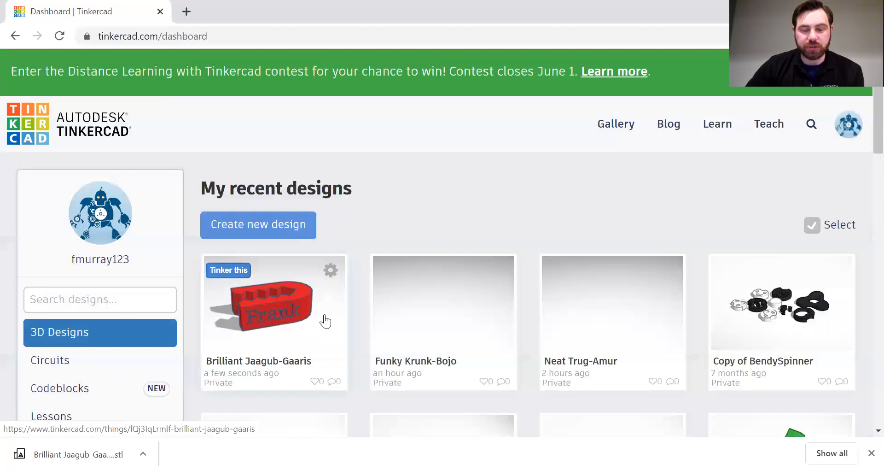
Step: Reopen the Brilliant Jaagub-Gaaris design from its dashboard card with 'Tinker this'
{"action": "scroll", "coordinate": [574, 271], "scroll_direction": "down", "scroll_amount": 5}
{"action": "scroll", "coordinate": [576, 274], "scroll_direction": "up", "scroll_amount": 5}
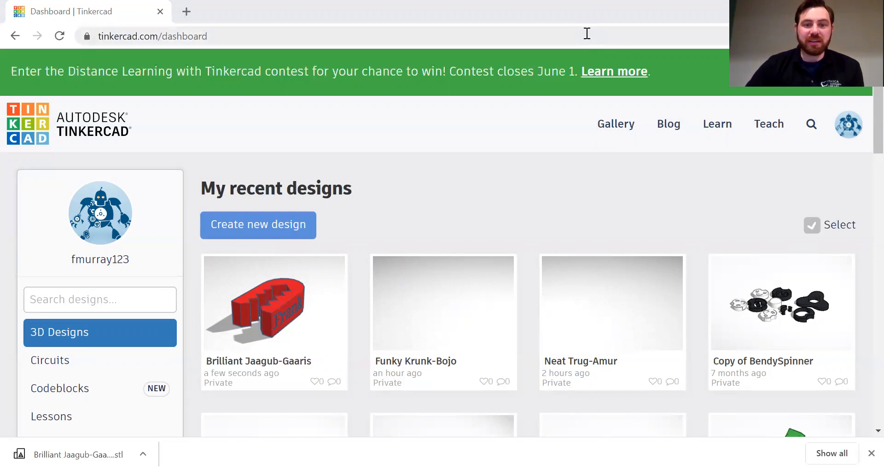
{"action": "mouse_move", "coordinate": [241, 305]}
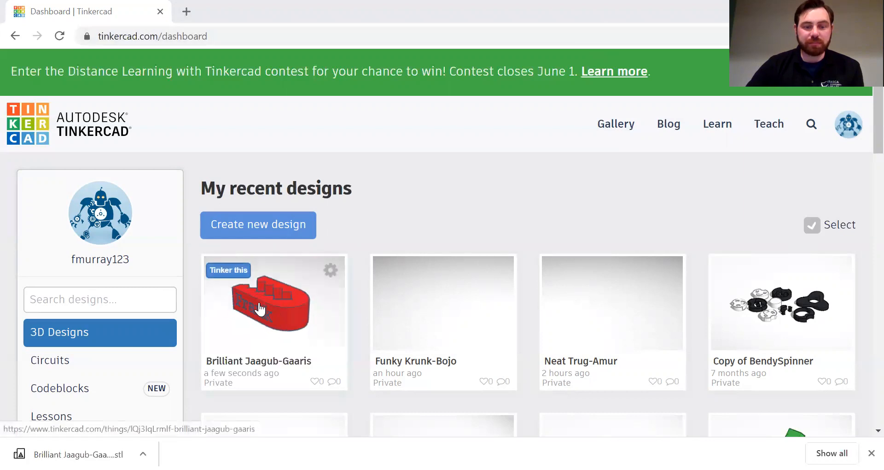
{"action": "left_click", "coordinate": [237, 275]}
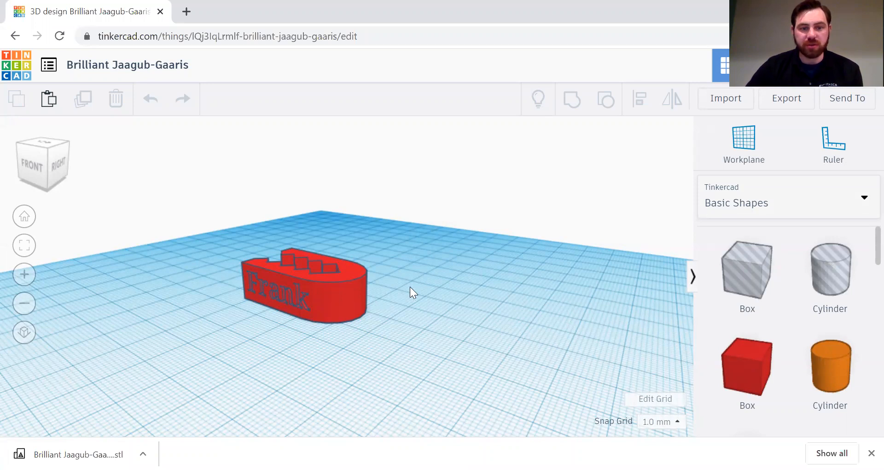
Step: Place a workplane on the jaw's back face and switch the shape library to Text and numbers
{"action": "right_click_drag", "start_coordinate": [427, 257], "coordinate": [507, 159]}
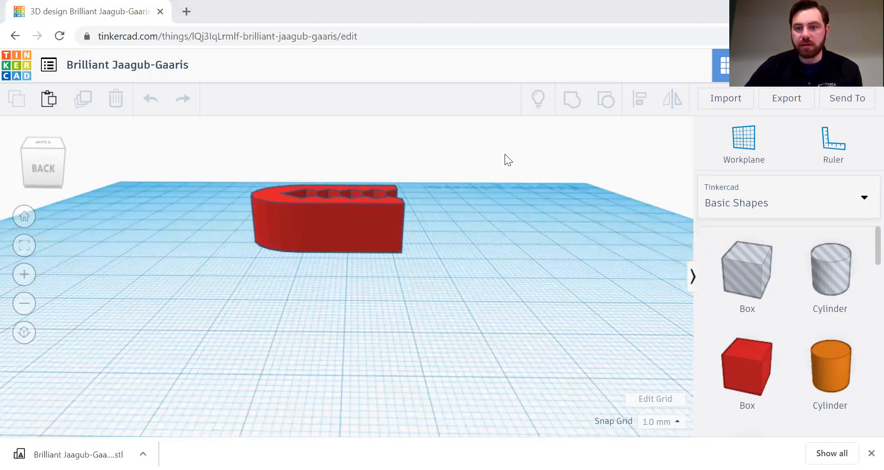
{"action": "left_click", "coordinate": [757, 136]}
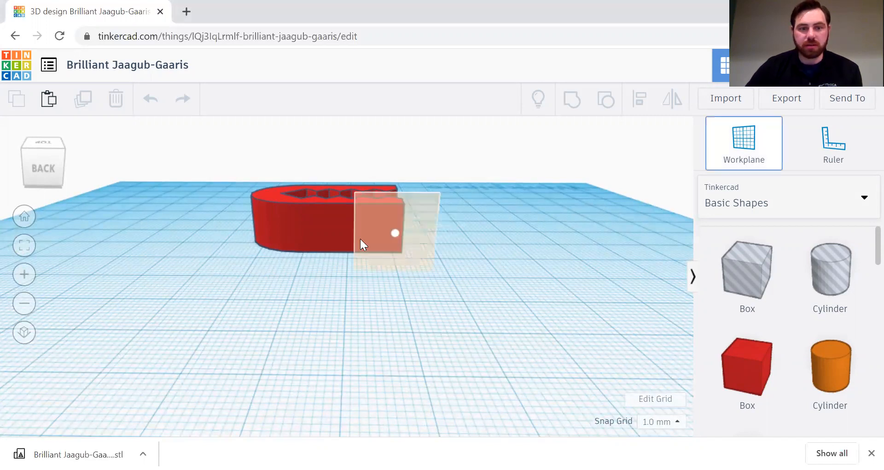
{"action": "left_click", "coordinate": [343, 234]}
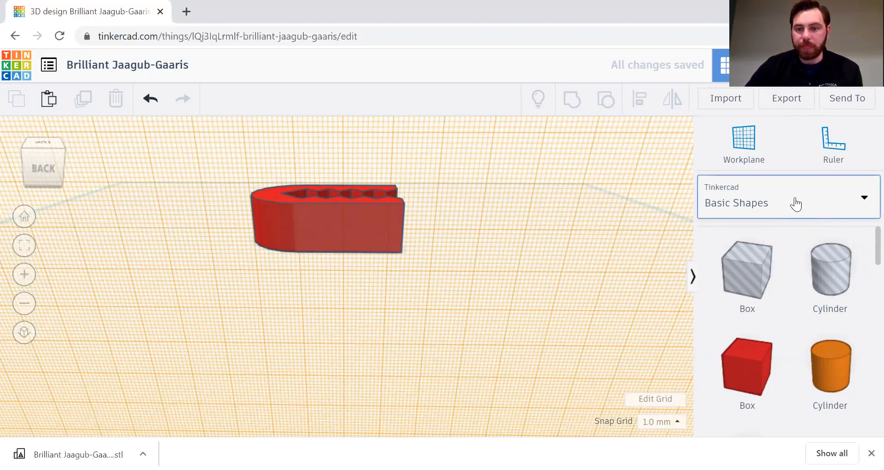
{"action": "left_click", "coordinate": [795, 203]}
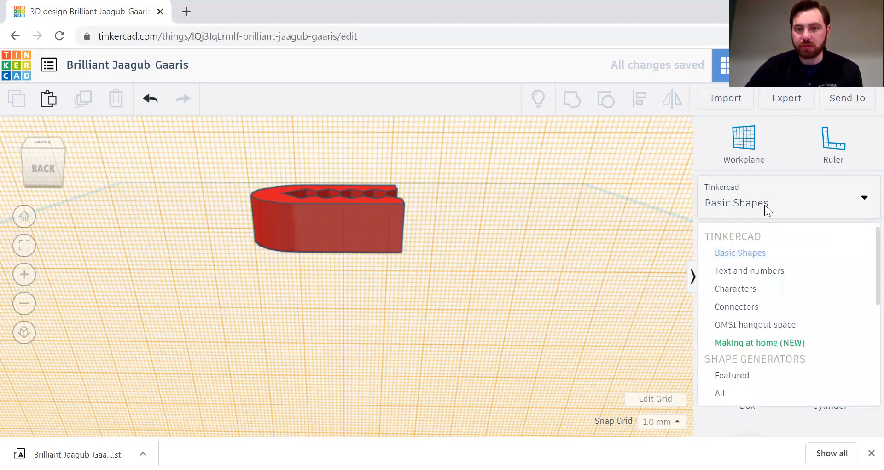
{"action": "left_click", "coordinate": [740, 280]}
Step: Drop a Text shape on the back face, change it to 'Book', and scale it down to fit
{"action": "left_click_drag", "start_coordinate": [741, 268], "coordinate": [344, 221]}
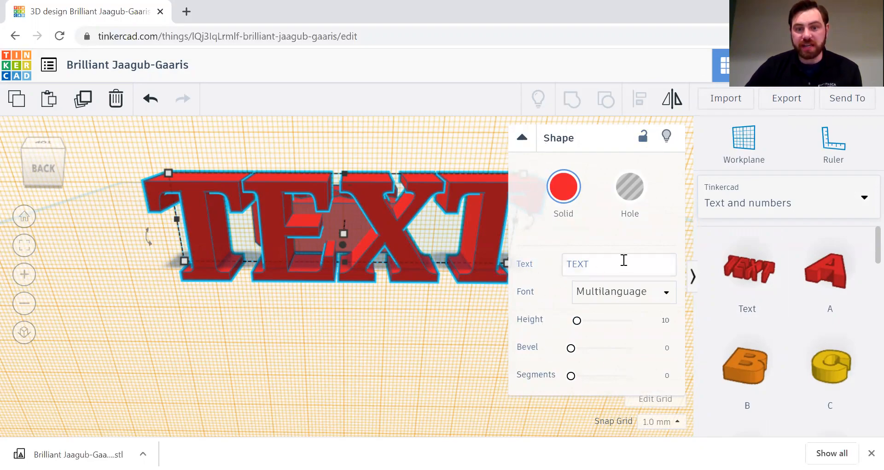
{"action": "left_click_drag", "start_coordinate": [613, 266], "coordinate": [548, 269]}
{"action": "left_click", "coordinate": [547, 268]}
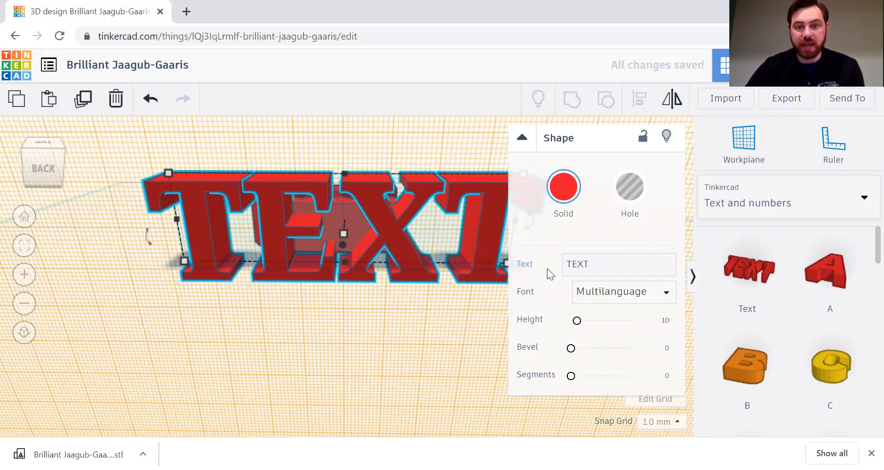
{"action": "double_click", "coordinate": [592, 264]}
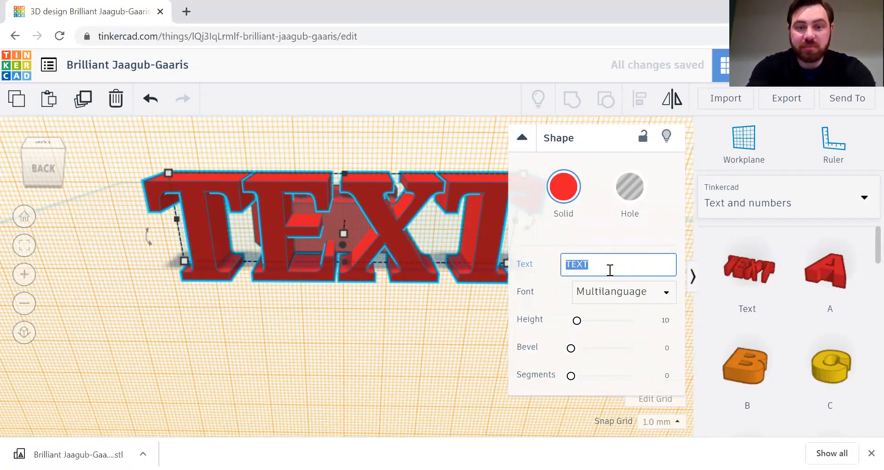
{"action": "type", "text": "B"}
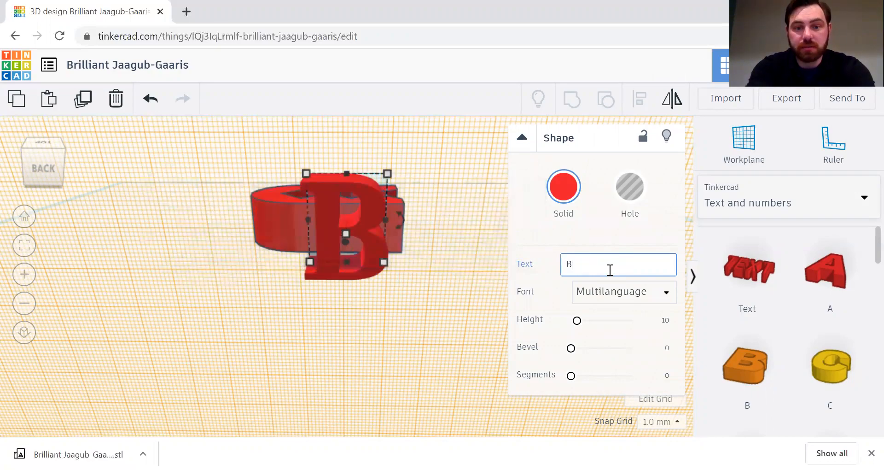
{"action": "type", "text": "ook"}
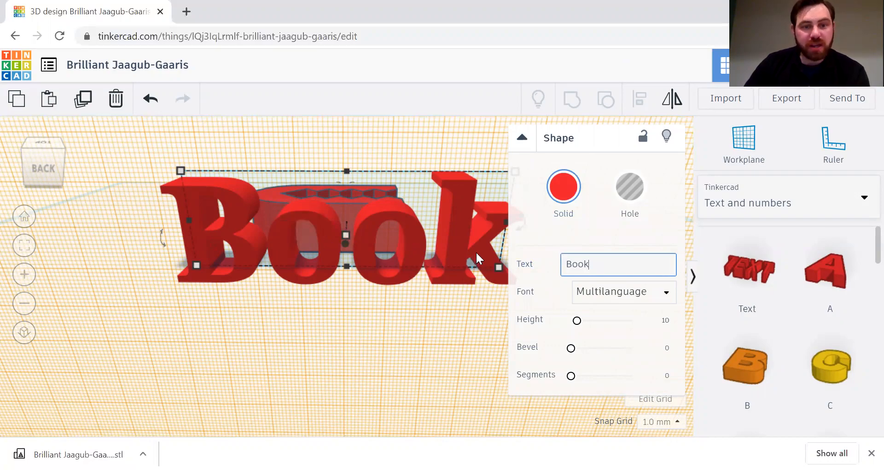
{"action": "left_click_drag", "start_coordinate": [177, 169], "coordinate": [297, 219]}
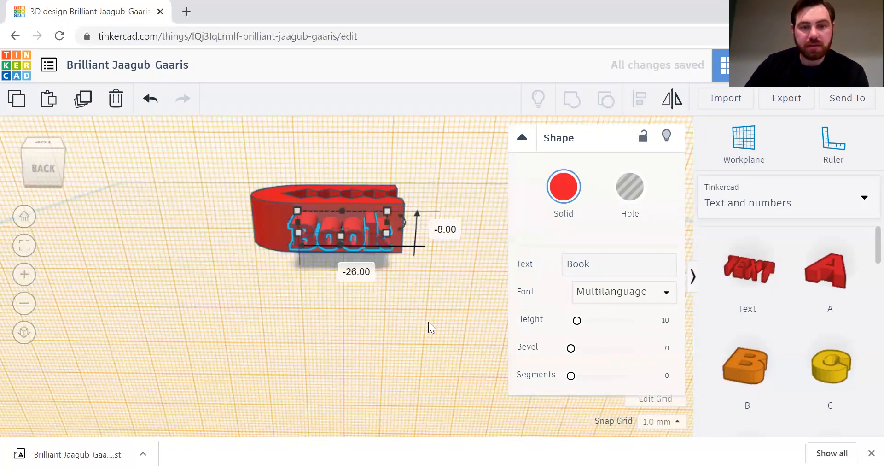
{"action": "right_click_drag", "start_coordinate": [430, 284], "coordinate": [347, 249]}
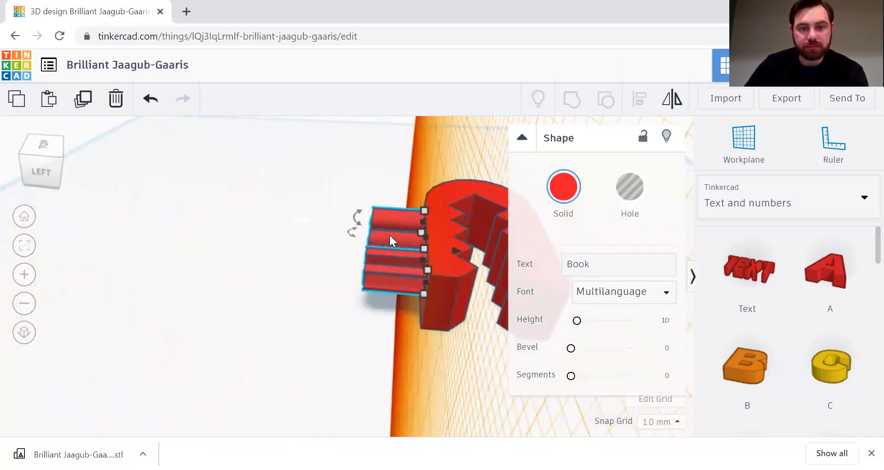
{"action": "right_click_drag", "start_coordinate": [377, 276], "coordinate": [506, 290]}
{"action": "right_click_drag", "start_coordinate": [580, 274], "coordinate": [538, 264]}
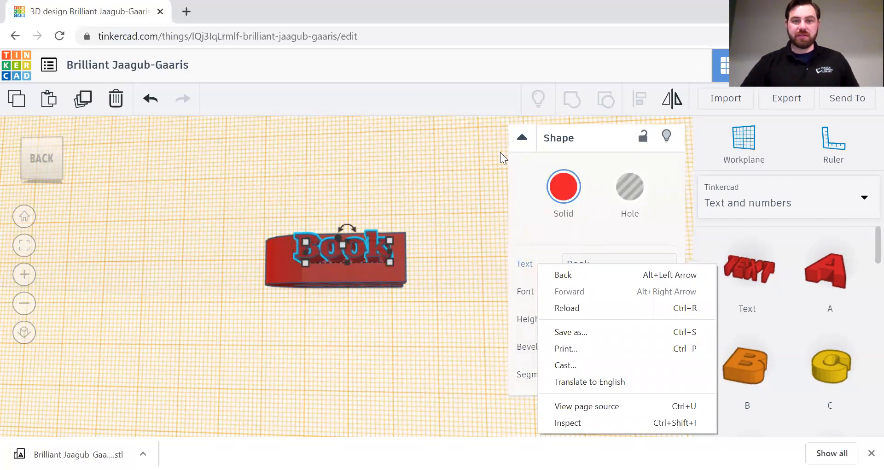
{"action": "left_click", "coordinate": [500, 152]}
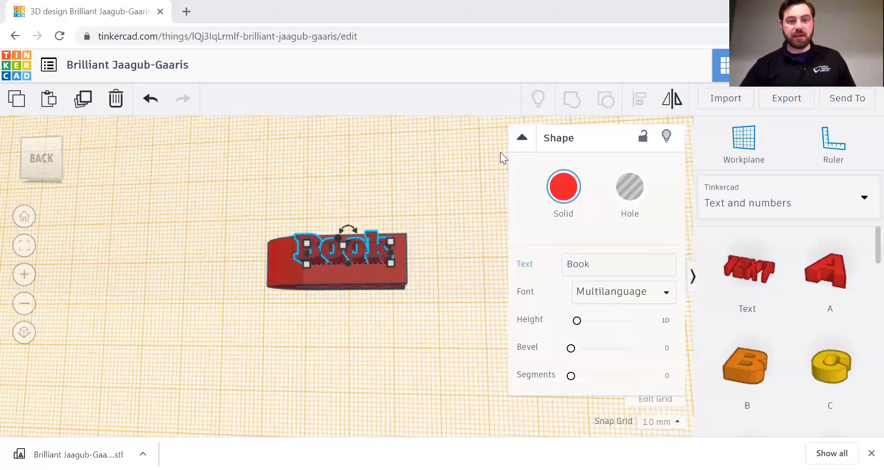
Step: Inspect the Book text side-on, put the workplane back on the ground grid, and deselect
{"action": "right_click_drag", "start_coordinate": [500, 152], "coordinate": [480, 329]}
{"action": "right_click_drag", "start_coordinate": [403, 321], "coordinate": [394, 237]}
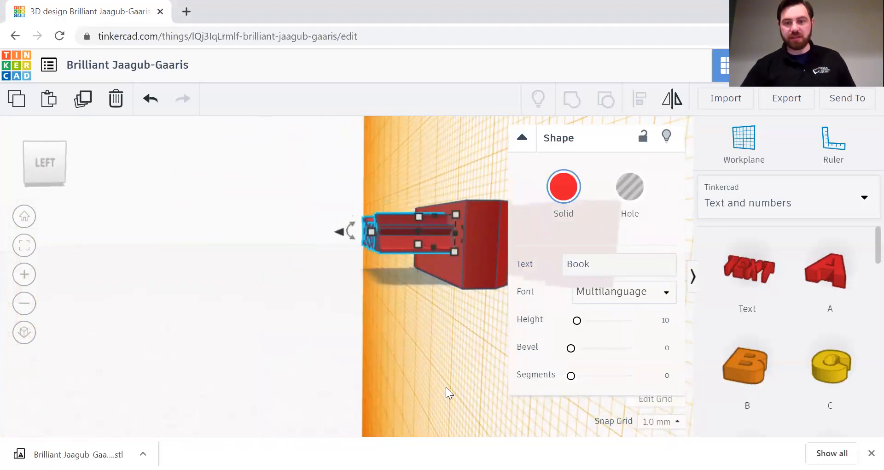
{"action": "left_click", "coordinate": [715, 165]}
{"action": "left_click", "coordinate": [306, 355]}
{"action": "right_click_drag", "start_coordinate": [355, 334], "coordinate": [156, 338]}
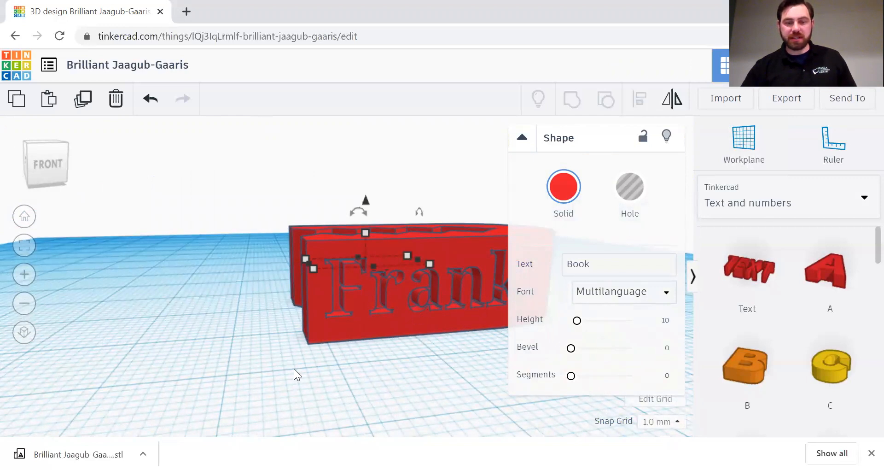
{"action": "left_click", "coordinate": [229, 341]}
{"action": "right_click_drag", "start_coordinate": [242, 341], "coordinate": [440, 233]}
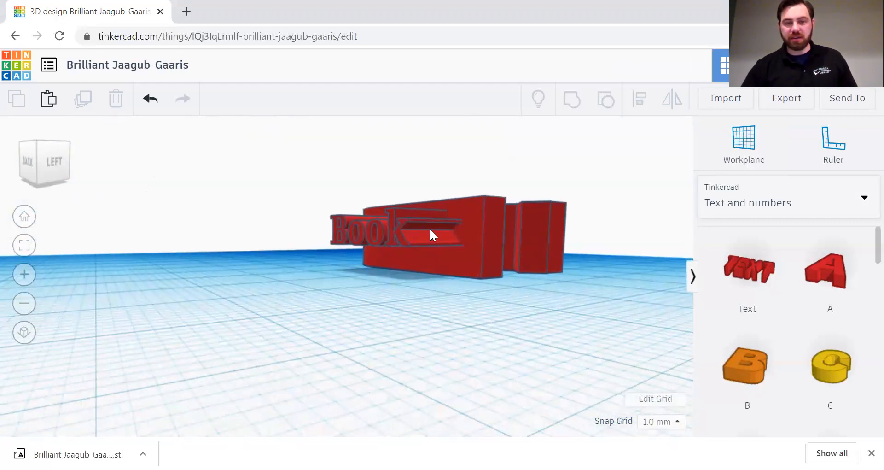
{"action": "right_click_drag", "start_coordinate": [407, 284], "coordinate": [429, 242]}
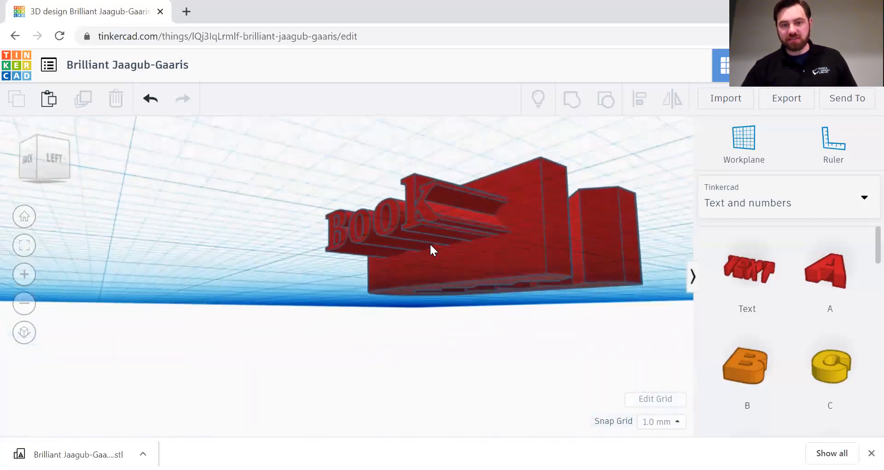
{"action": "right_click_drag", "start_coordinate": [436, 289], "coordinate": [368, 245]}
{"action": "right_click_drag", "start_coordinate": [473, 313], "coordinate": [428, 214]}
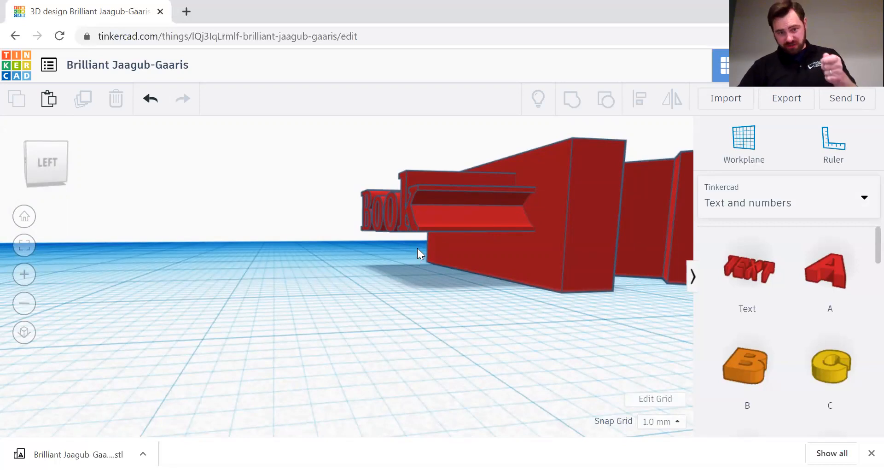
{"action": "scroll", "coordinate": [402, 269], "scroll_direction": "down", "scroll_amount": 3}
{"action": "right_click_drag", "start_coordinate": [463, 260], "coordinate": [361, 337]}
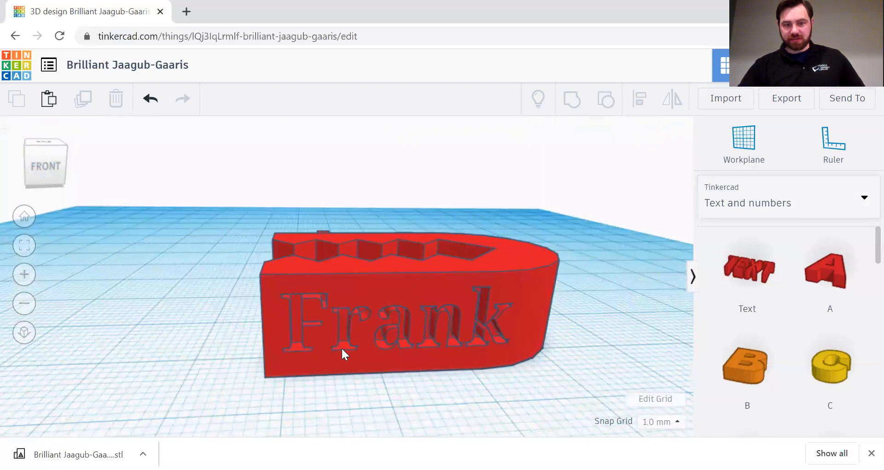
{"action": "right_click_drag", "start_coordinate": [437, 424], "coordinate": [431, 355]}
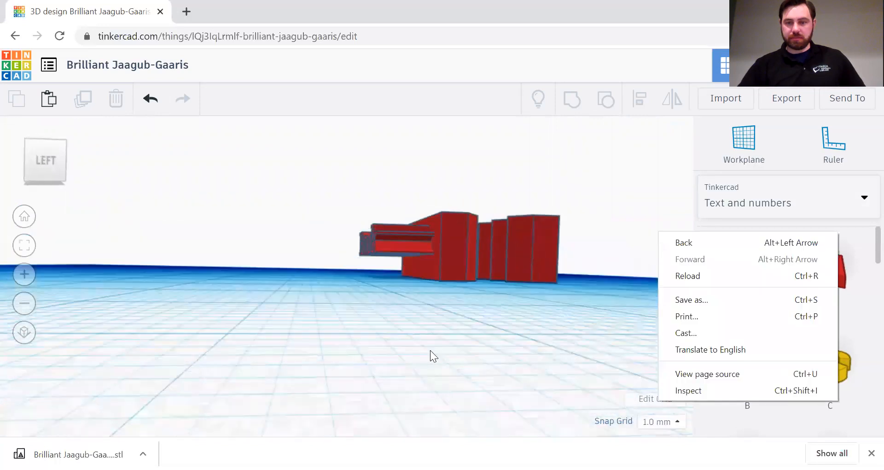
{"action": "right_click_drag", "start_coordinate": [284, 279], "coordinate": [309, 234]}
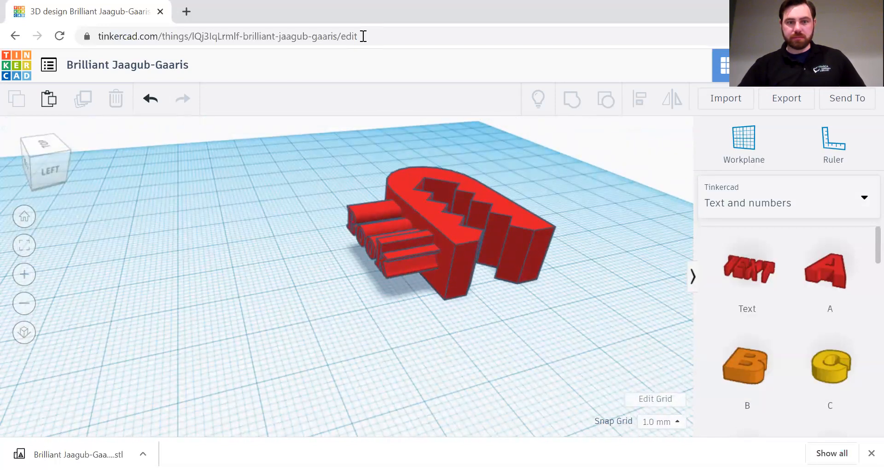
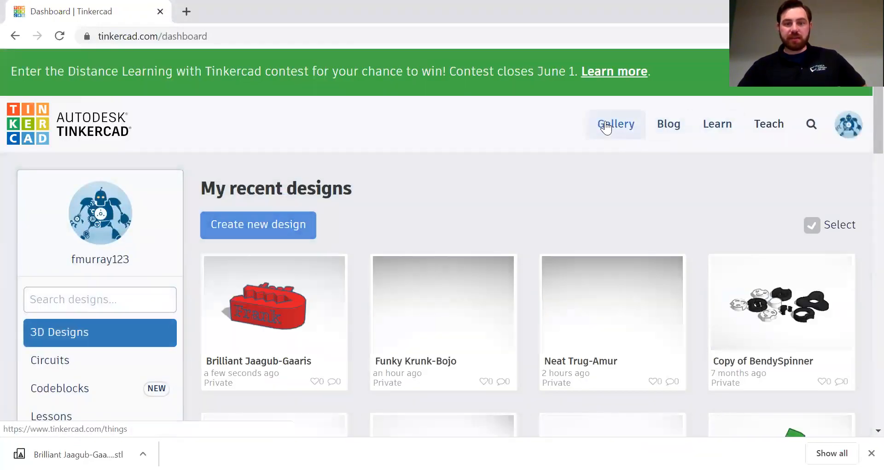
Step: Find the Mom & Dad Illusion design in the gallery and make an editable copy with Copy and Tinker
{"action": "left_click", "coordinate": [606, 128]}
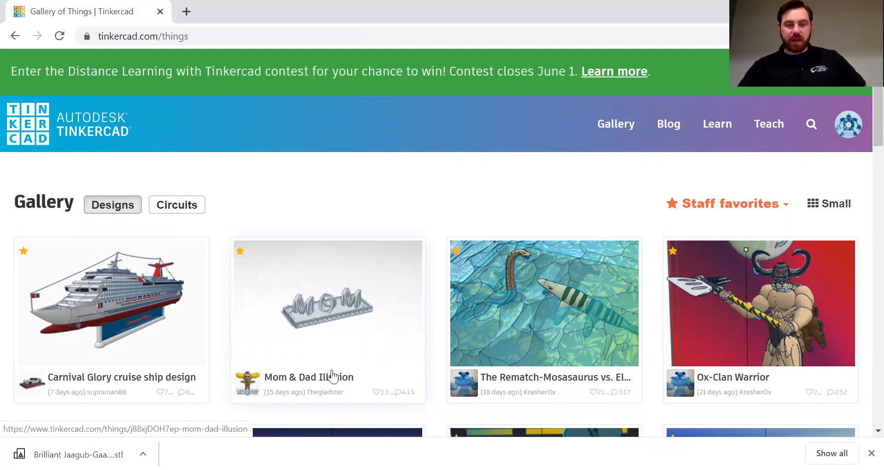
{"action": "left_click", "coordinate": [256, 267]}
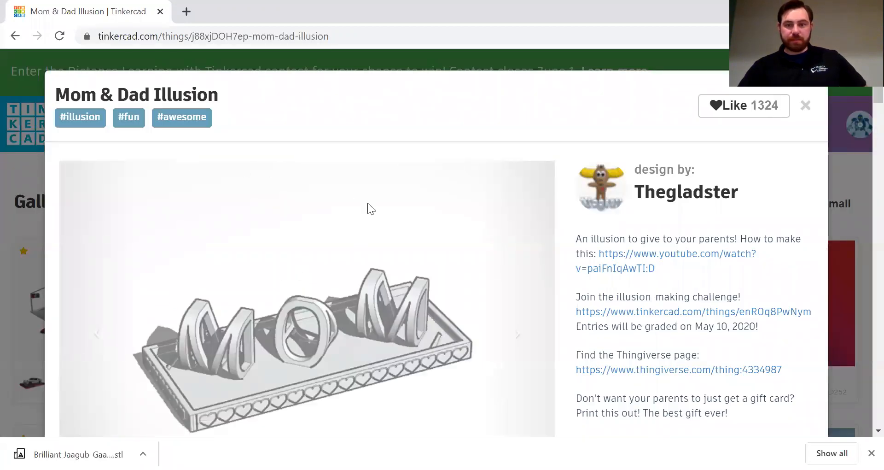
{"action": "scroll", "coordinate": [491, 205], "scroll_direction": "down", "scroll_amount": 3}
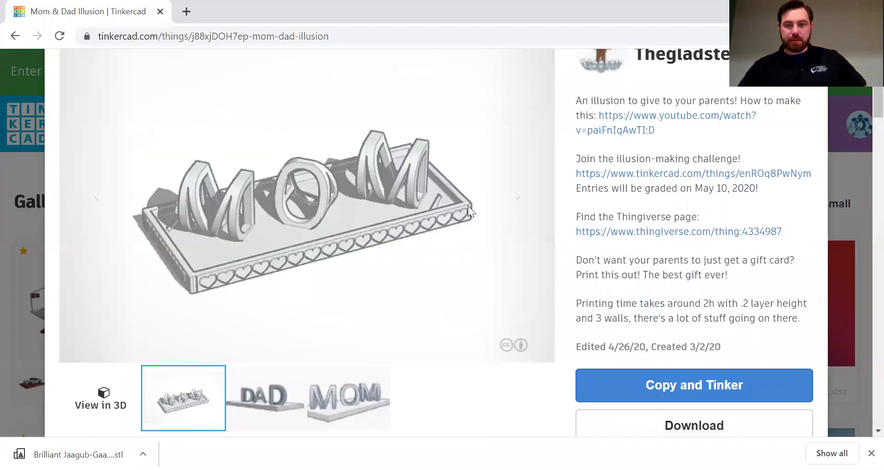
{"action": "left_click", "coordinate": [670, 387]}
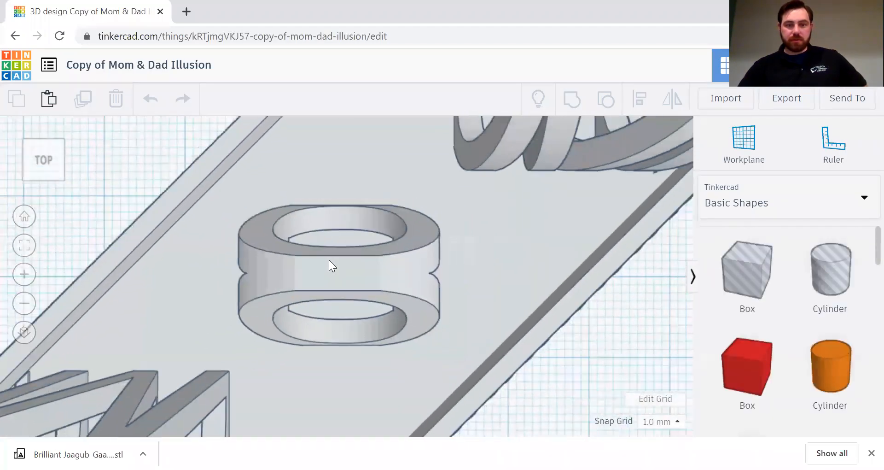
Step: Orbit around the copied Mom design, add and delete a test Box, and open Import
{"action": "left_click_drag", "start_coordinate": [546, 358], "coordinate": [497, 317]}
{"action": "right_click_drag", "start_coordinate": [494, 311], "coordinate": [489, 296]}
{"action": "scroll", "coordinate": [465, 323], "scroll_direction": "down", "scroll_amount": 4}
{"action": "right_click_drag", "start_coordinate": [452, 336], "coordinate": [474, 337]}
{"action": "right_click_drag", "start_coordinate": [524, 323], "coordinate": [682, 335]}
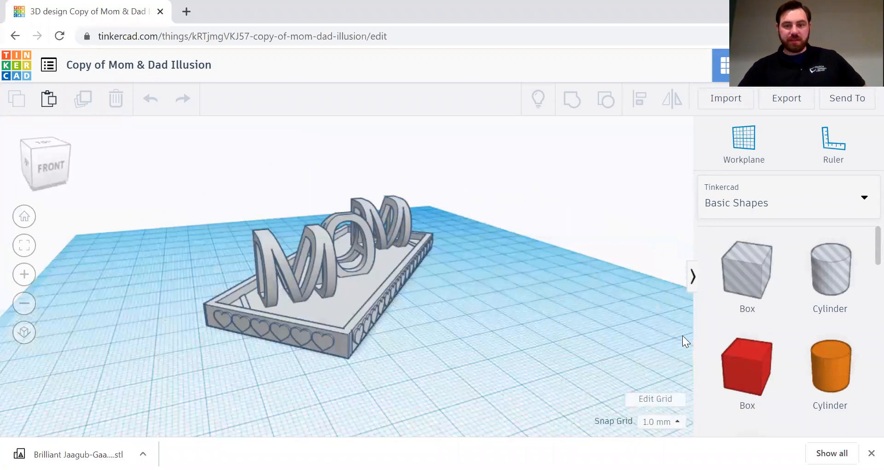
{"action": "left_click_drag", "start_coordinate": [730, 357], "coordinate": [496, 296]}
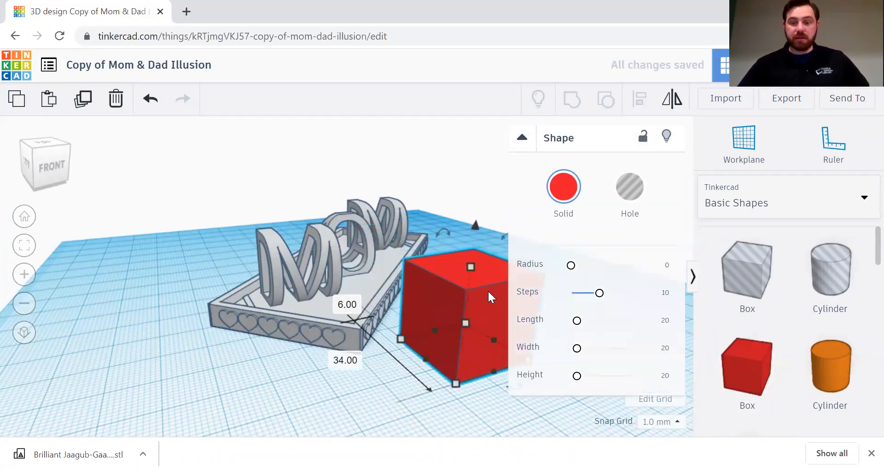
{"action": "key", "text": "Delete"}
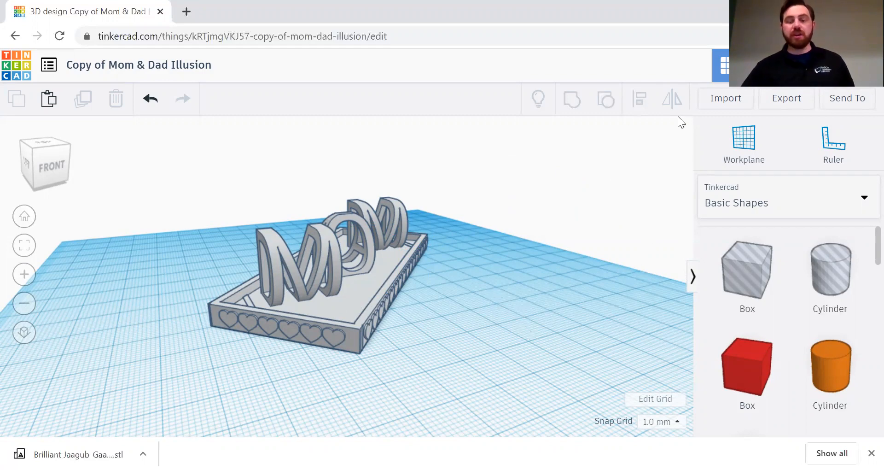
{"action": "left_click", "coordinate": [717, 102]}
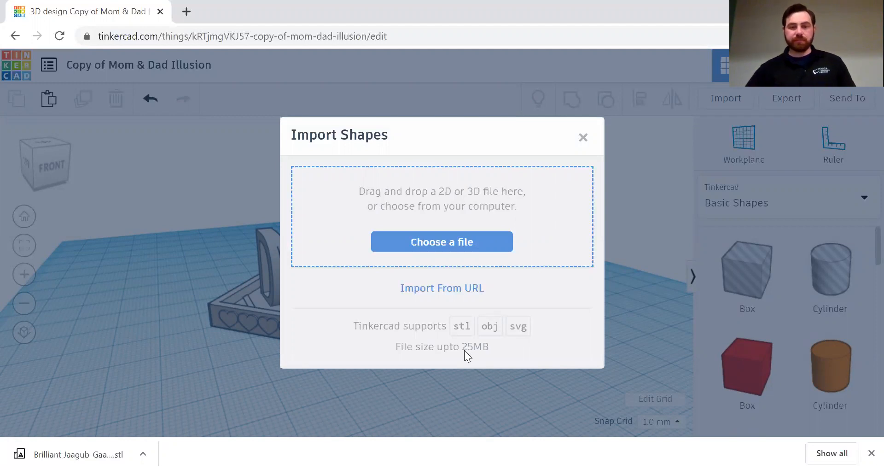
Step: Close the Import Shapes dialog without importing anything
{"action": "left_click", "coordinate": [583, 138]}
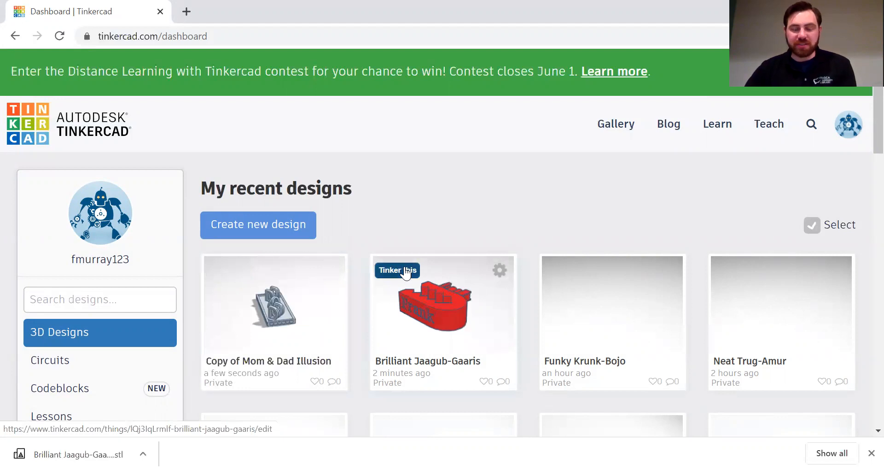
Step: Open the Brilliant Jaagub-Gaaris design and set a workplane on the Book text's face
{"action": "left_click", "coordinate": [405, 272]}
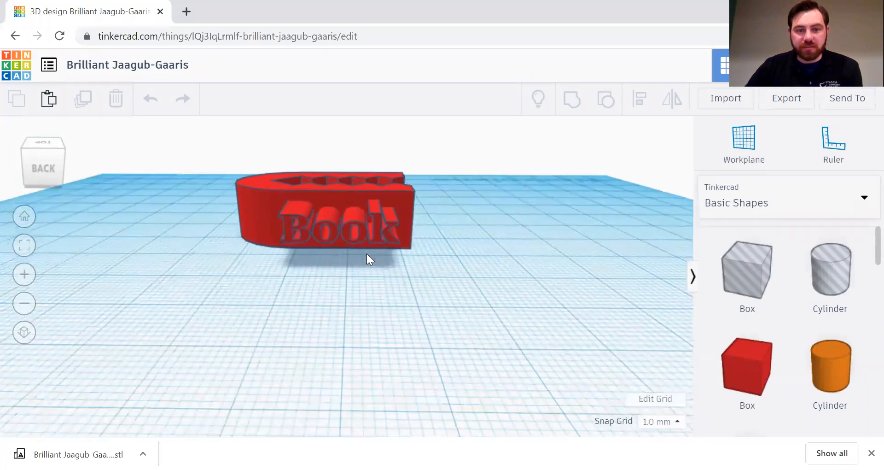
{"action": "left_click", "coordinate": [367, 210]}
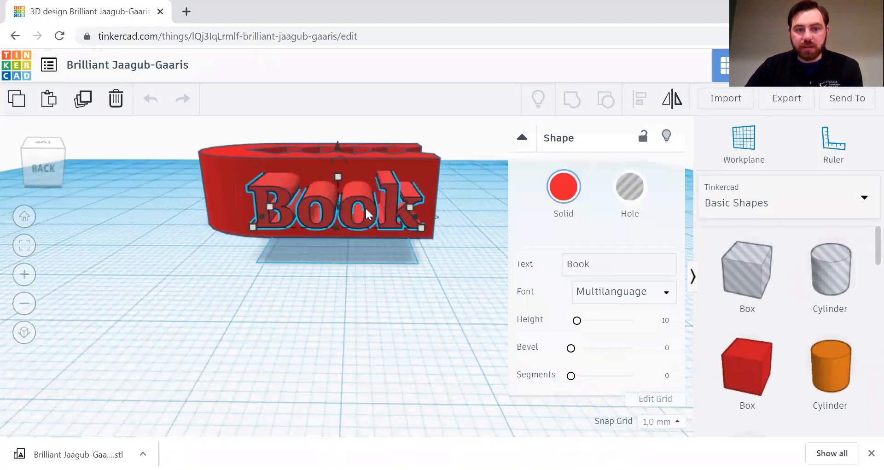
{"action": "left_click", "coordinate": [744, 144]}
{"action": "left_click", "coordinate": [413, 182]}
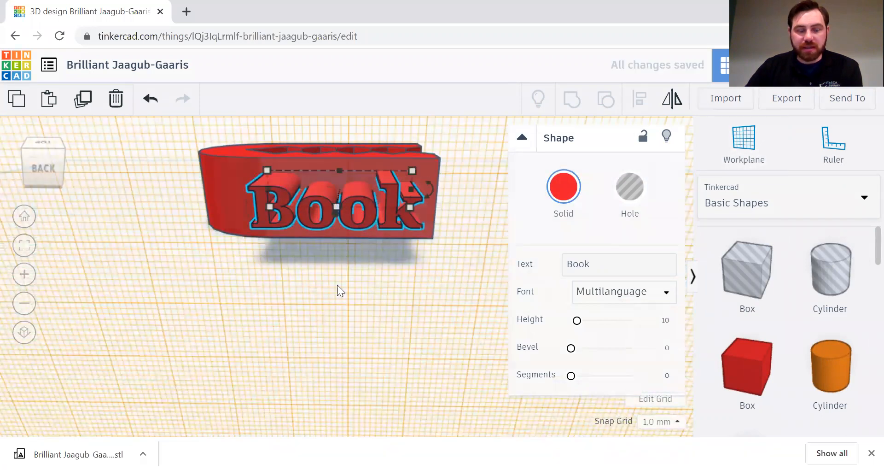
{"action": "right_click_drag", "start_coordinate": [436, 265], "coordinate": [374, 276]}
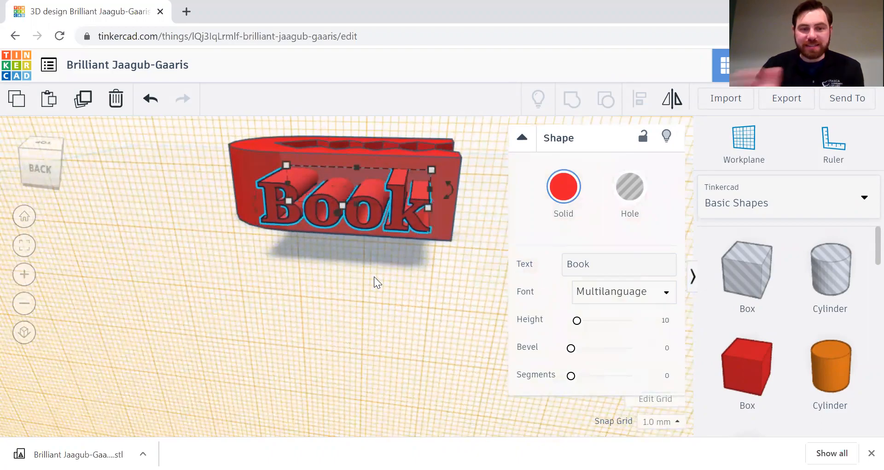
Step: Nudge the Book text left, right and up, then drag it lower onto the block
{"action": "key", "text": "Left"}
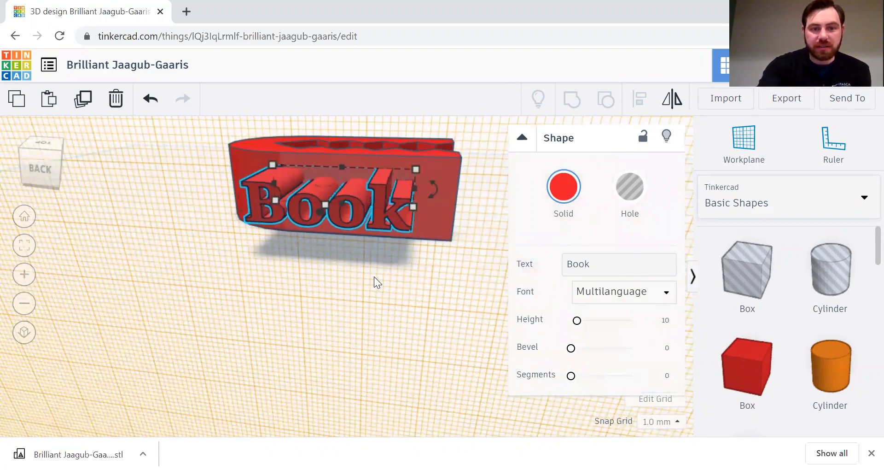
{"action": "key", "text": "Right"}
{"action": "key", "text": "Right"}
{"action": "key", "text": "Right"}
{"action": "key", "text": "Right"}
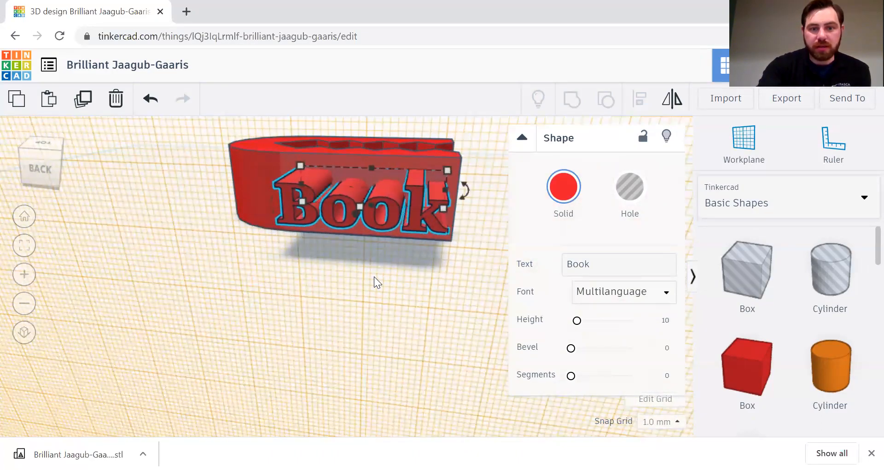
{"action": "key", "text": "Up"}
{"action": "key", "text": "Up"}
{"action": "key", "text": "Up"}
{"action": "key", "text": "Up"}
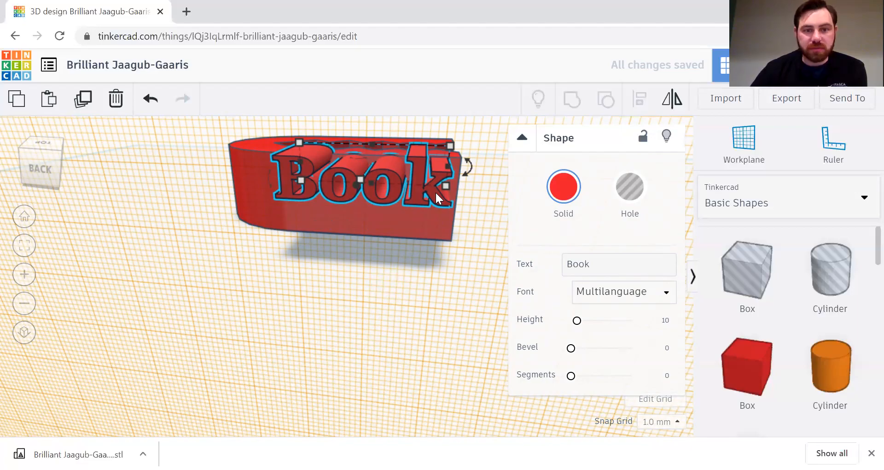
{"action": "mouse_move", "coordinate": [372, 189]}
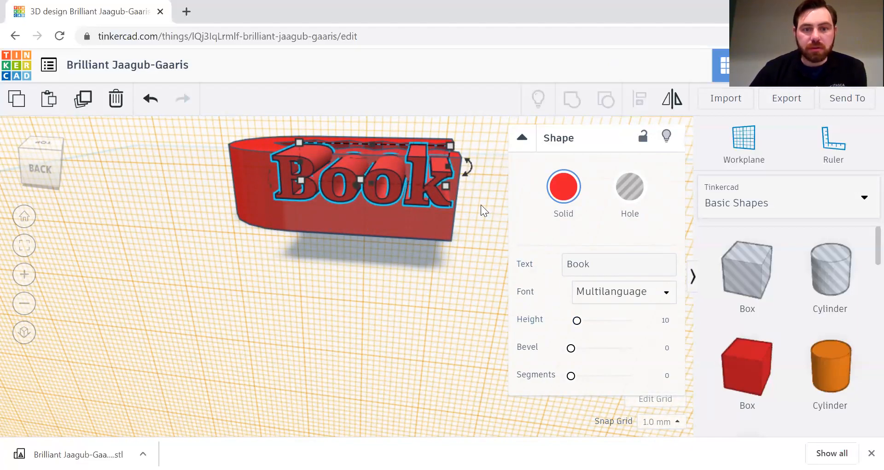
{"action": "mouse_move", "coordinate": [440, 192]}
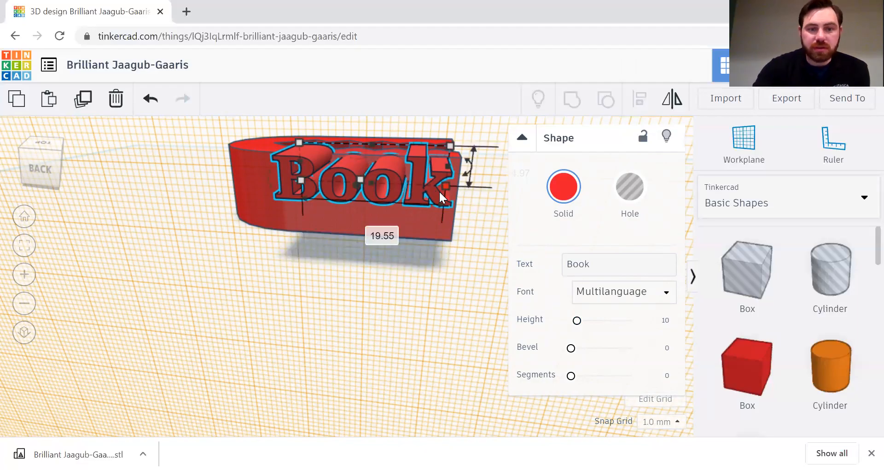
{"action": "left_click_drag", "start_coordinate": [397, 171], "coordinate": [384, 195]}
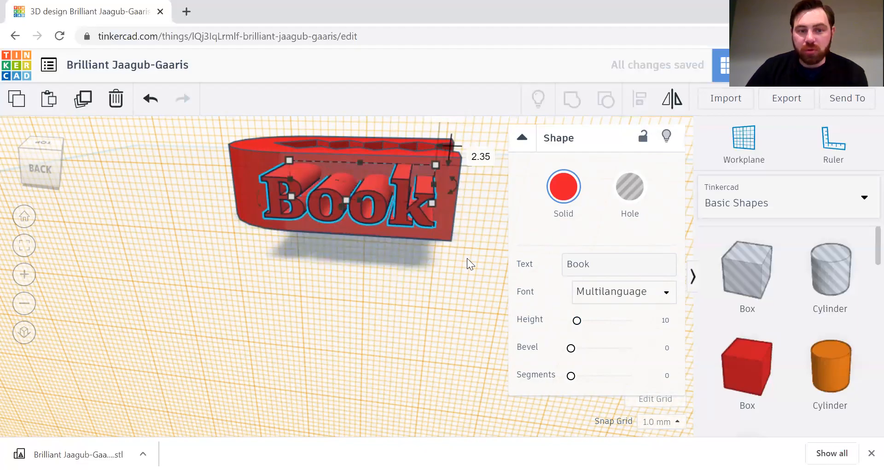
{"action": "right_click_drag", "start_coordinate": [484, 262], "coordinate": [265, 256]}
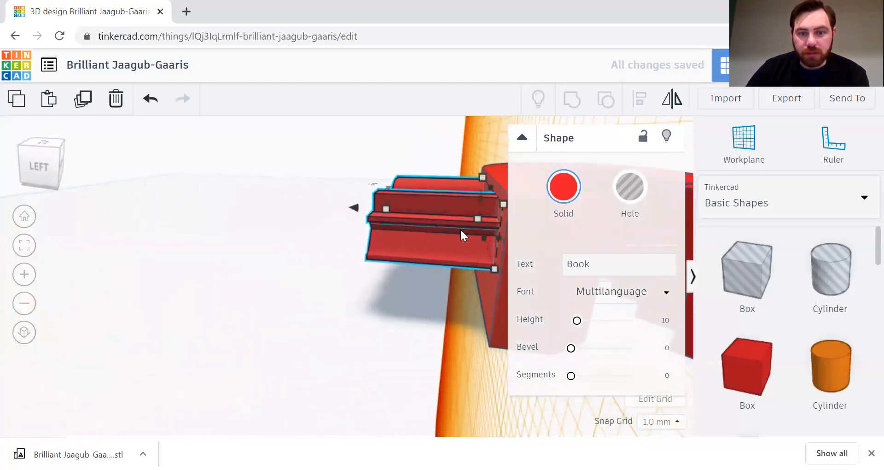
Step: Lower the Book text 1 mm into the red piece
{"action": "mouse_move", "coordinate": [326, 290]}
{"action": "right_mouse_down"}
{"action": "mouse_move", "coordinate": [331, 283]}
{"action": "mouse_move", "coordinate": [481, 289]}
{"action": "mouse_move", "coordinate": [327, 278]}
{"action": "mouse_move", "coordinate": [321, 287]}
{"action": "right_mouse_up"}
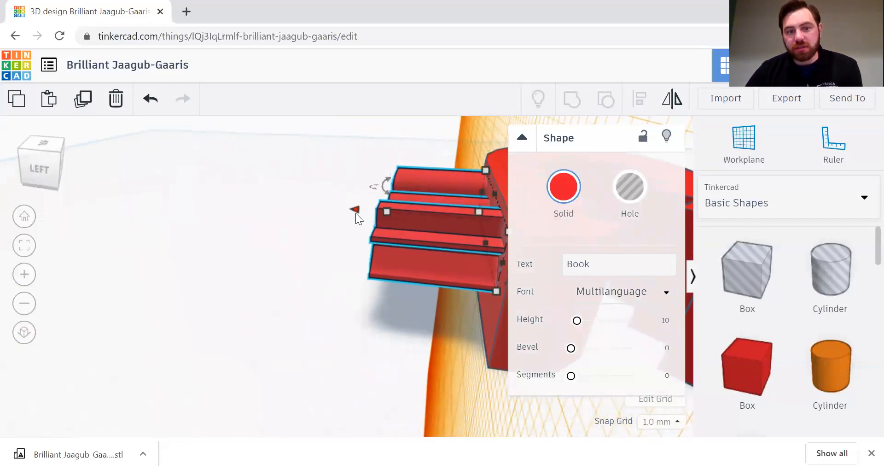
{"action": "left_click_drag", "start_coordinate": [355, 213], "coordinate": [378, 218]}
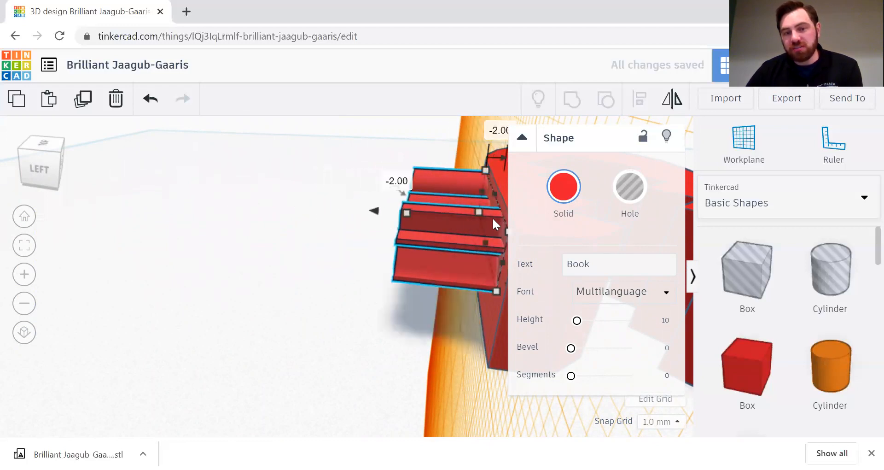
{"action": "right_click_drag", "start_coordinate": [443, 349], "coordinate": [267, 336]}
{"action": "scroll", "coordinate": [267, 341], "scroll_direction": "down", "scroll_amount": 6}
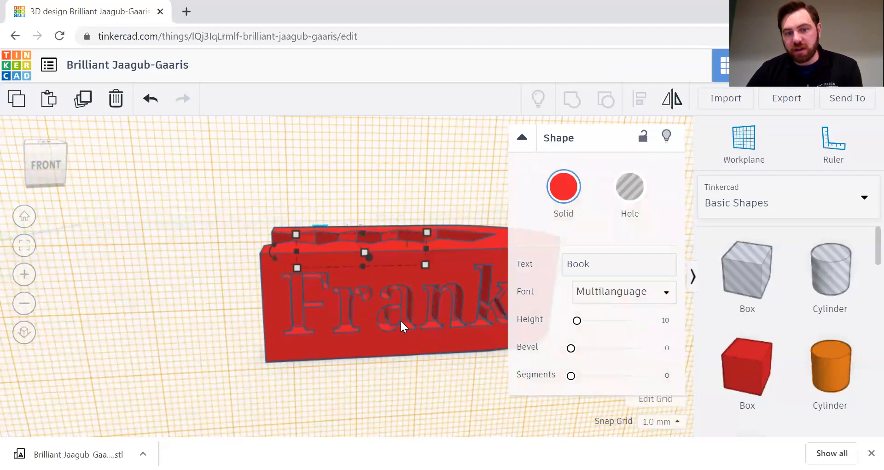
{"action": "right_click_drag", "start_coordinate": [368, 395], "coordinate": [617, 405]}
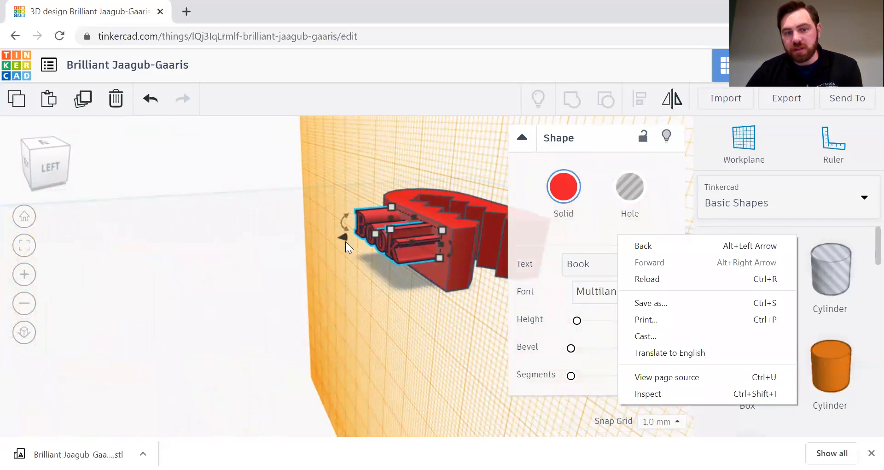
{"action": "left_click", "coordinate": [340, 238]}
{"action": "left_click_drag", "start_coordinate": [340, 237], "coordinate": [343, 237]}
Step: Make the Book text a hole and group it with the piece
{"action": "left_click", "coordinate": [622, 190]}
{"action": "right_click_drag", "start_coordinate": [412, 307], "coordinate": [486, 310]}
{"action": "left_click_drag", "start_coordinate": [314, 157], "coordinate": [473, 281]}
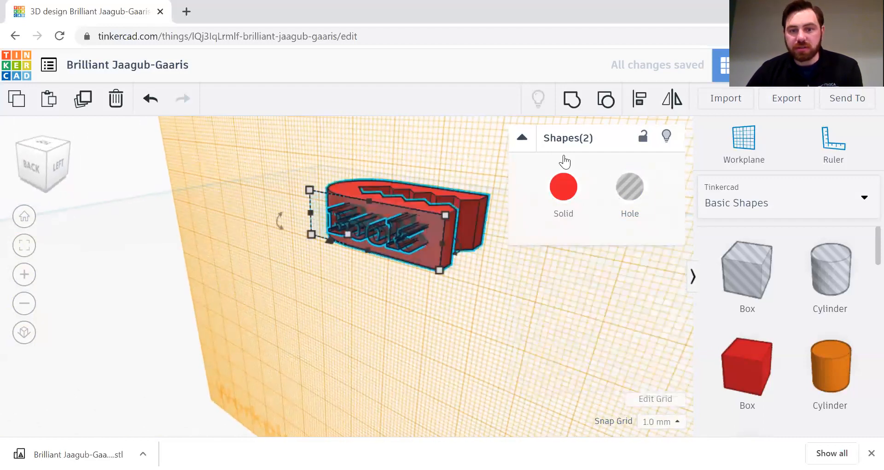
{"action": "left_click", "coordinate": [570, 100]}
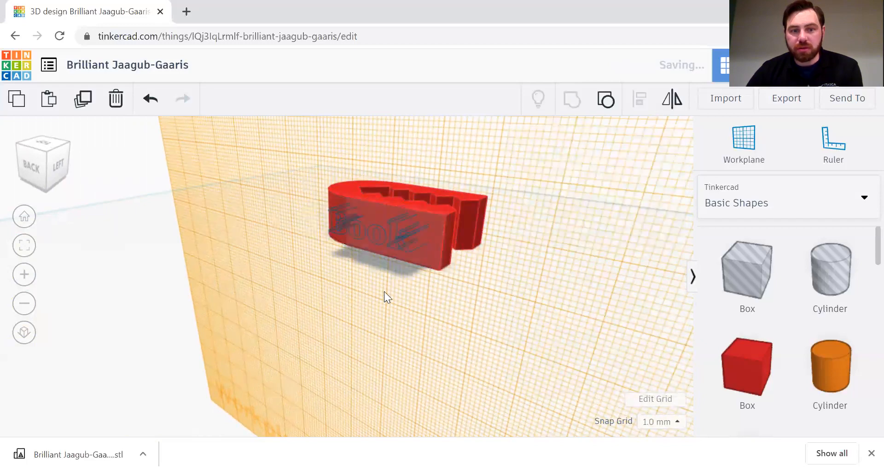
Step: Orbit around the piece to inspect the Book engraving from several angles
{"action": "scroll", "coordinate": [384, 268], "scroll_direction": "up", "scroll_amount": 1}
{"action": "right_click_drag", "start_coordinate": [438, 306], "coordinate": [458, 294]}
{"action": "scroll", "coordinate": [432, 237], "scroll_direction": "up", "scroll_amount": 1}
{"action": "right_click_drag", "start_coordinate": [434, 244], "coordinate": [385, 320]}
{"action": "scroll", "coordinate": [341, 337], "scroll_direction": "up", "scroll_amount": 2}
{"action": "right_click_drag", "start_coordinate": [340, 337], "coordinate": [384, 276]}
{"action": "scroll", "coordinate": [439, 262], "scroll_direction": "down", "scroll_amount": 2}
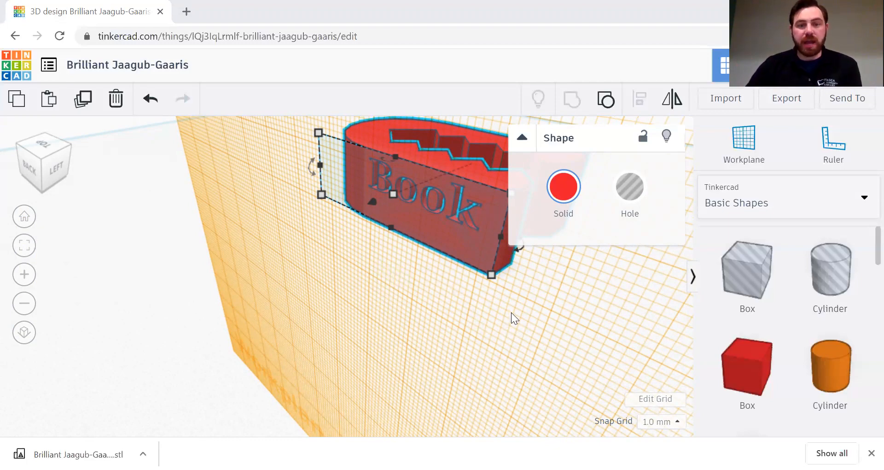
Step: Ungroup the engraved piece into body and Book hole, then face the Frank side
{"action": "left_click", "coordinate": [409, 291]}
{"action": "scroll", "coordinate": [414, 255], "scroll_direction": "down", "scroll_amount": 3}
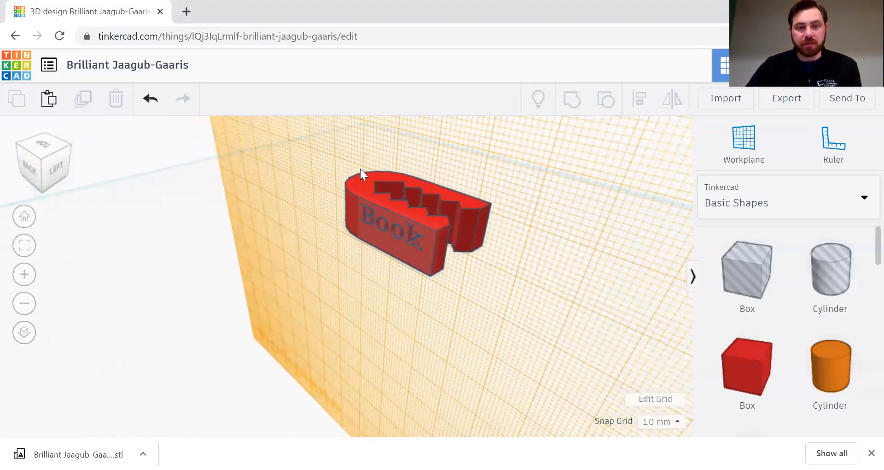
{"action": "left_click_drag", "start_coordinate": [335, 167], "coordinate": [499, 276]}
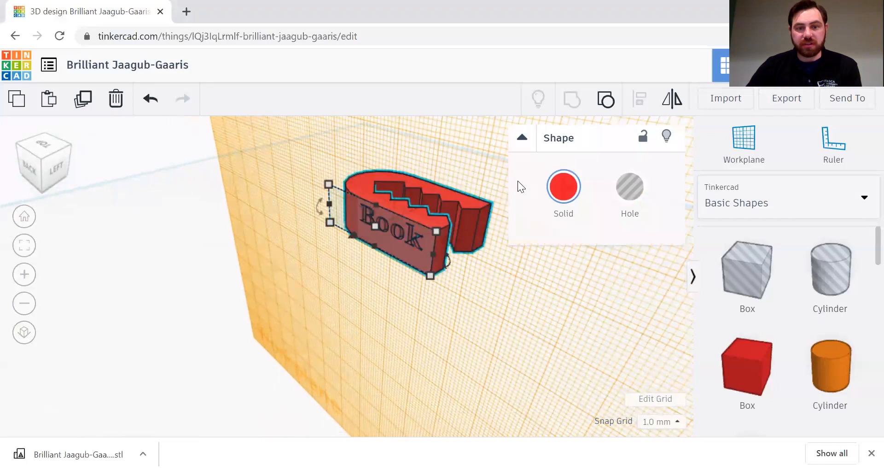
{"action": "left_click", "coordinate": [606, 102]}
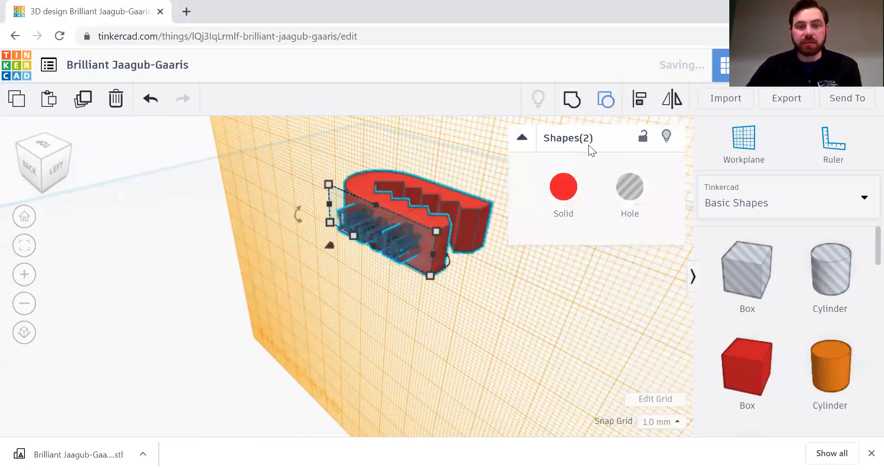
{"action": "left_click", "coordinate": [459, 301]}
{"action": "right_click_drag", "start_coordinate": [500, 263], "coordinate": [138, 242]}
{"action": "right_click_drag", "start_coordinate": [458, 286], "coordinate": [297, 270]}
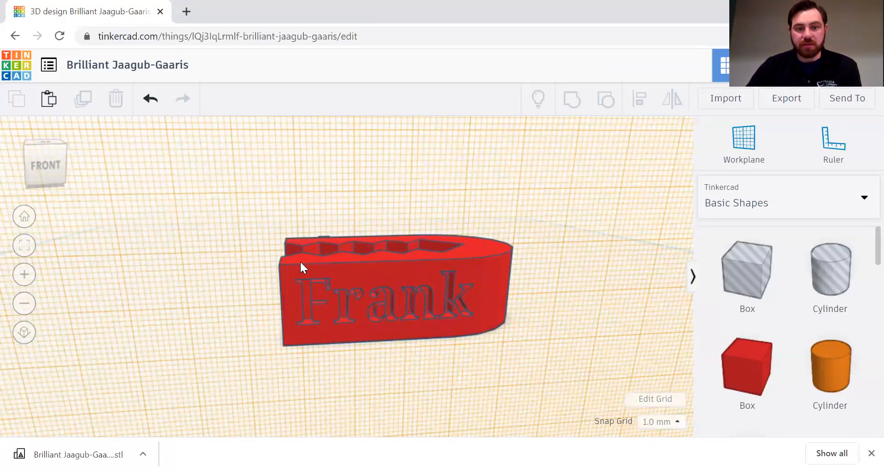
Step: Group the Frank text into the red base, then ungroup it into its nine original shapes
{"action": "left_click_drag", "start_coordinate": [395, 299], "coordinate": [278, 242]}
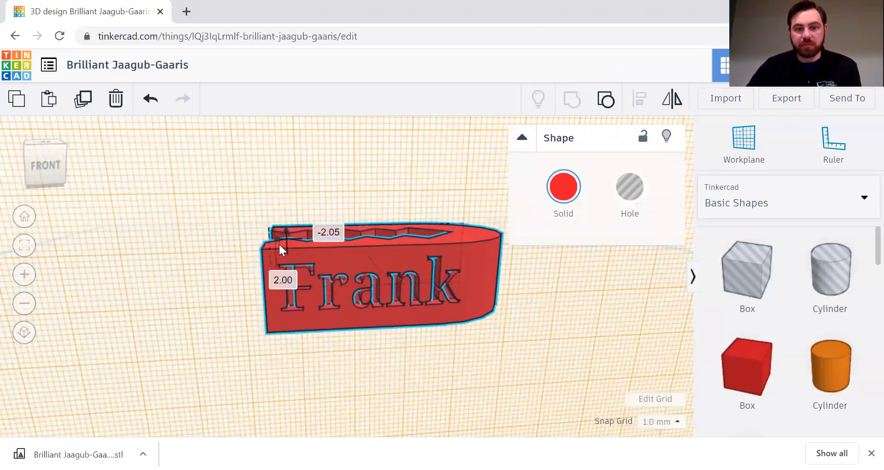
{"action": "left_click_drag", "start_coordinate": [226, 215], "coordinate": [554, 289]}
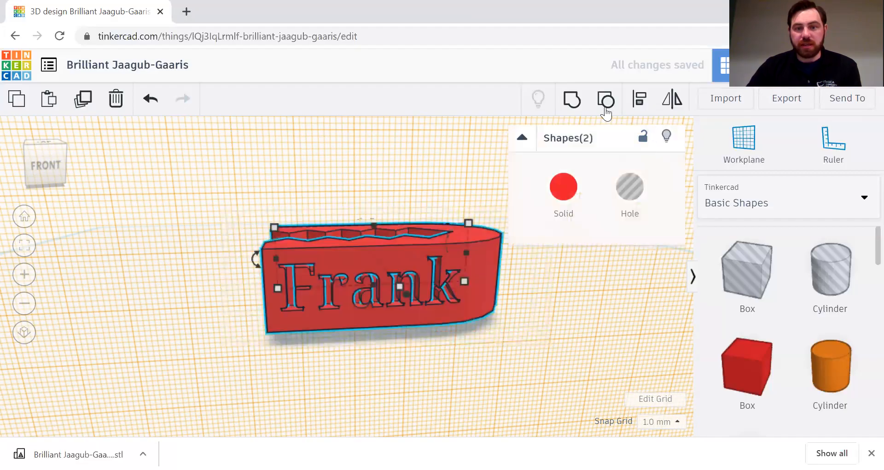
{"action": "left_click", "coordinate": [571, 99]}
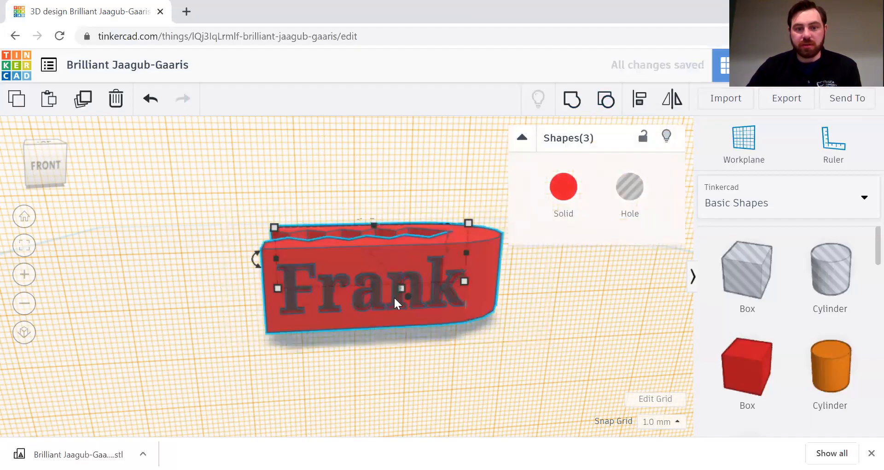
{"action": "left_click_drag", "start_coordinate": [373, 293], "coordinate": [389, 267]}
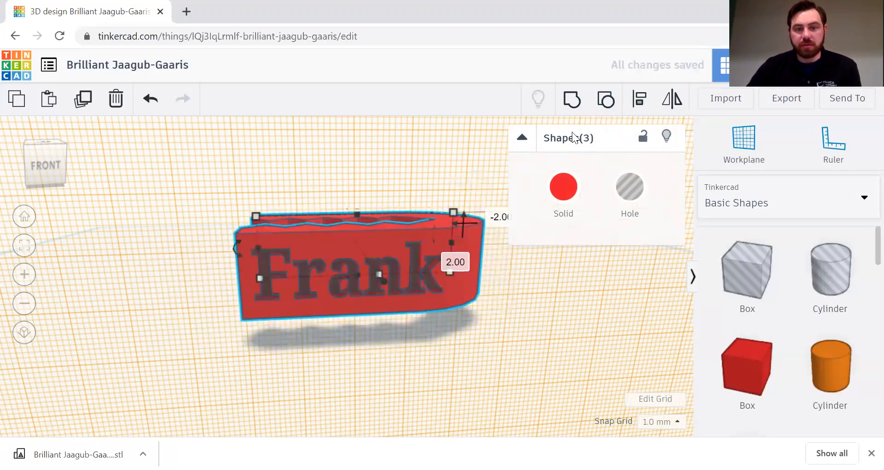
{"action": "left_click", "coordinate": [606, 99]}
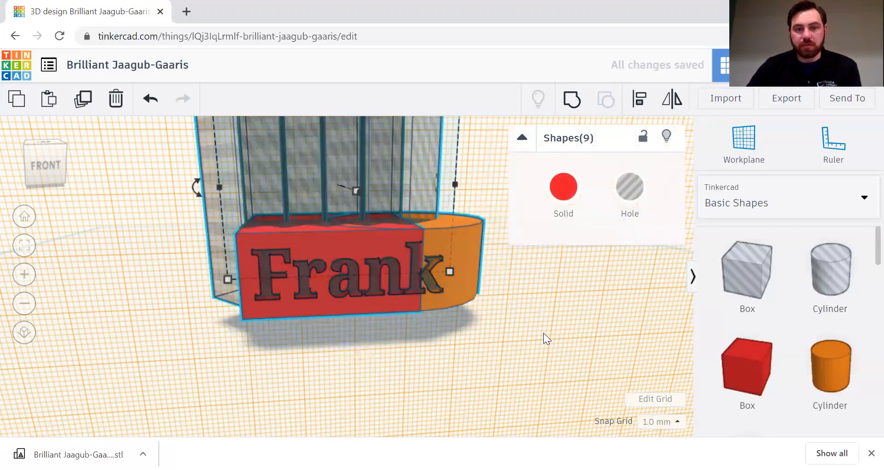
{"action": "scroll", "coordinate": [544, 332], "scroll_direction": "down", "scroll_amount": 3}
{"action": "right_click_drag", "start_coordinate": [480, 306], "coordinate": [343, 294]}
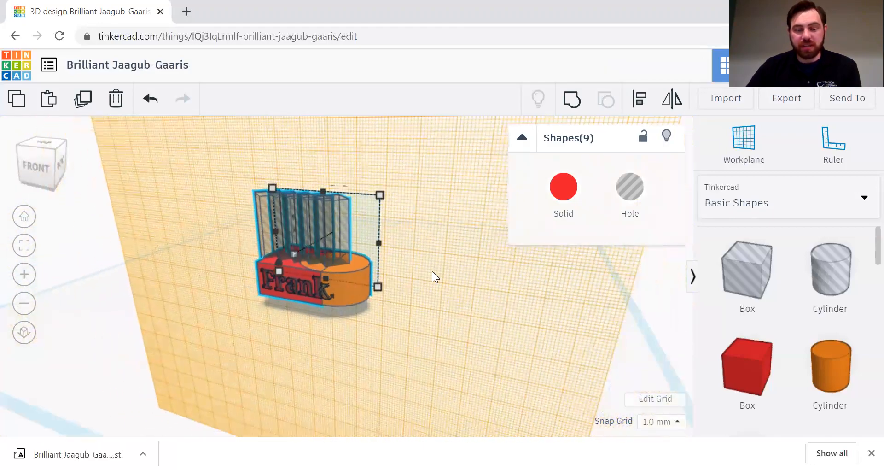
{"action": "left_click", "coordinate": [433, 271]}
{"action": "left_click", "coordinate": [358, 284]}
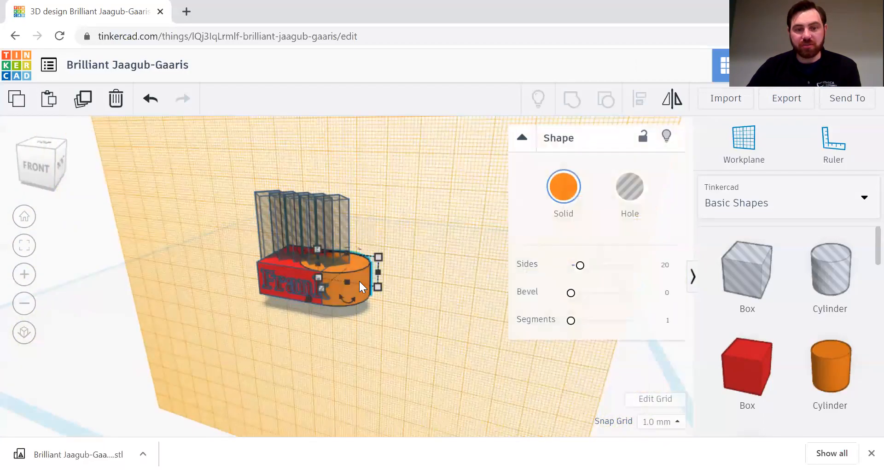
{"action": "mouse_move", "coordinate": [355, 276]}
{"action": "left_mouse_down"}
{"action": "mouse_move", "coordinate": [465, 304]}
{"action": "mouse_move", "coordinate": [350, 275]}
{"action": "left_mouse_up"}
{"action": "left_click_drag", "start_coordinate": [437, 302], "coordinate": [338, 354]}
{"action": "right_click_drag", "start_coordinate": [461, 253], "coordinate": [401, 271]}
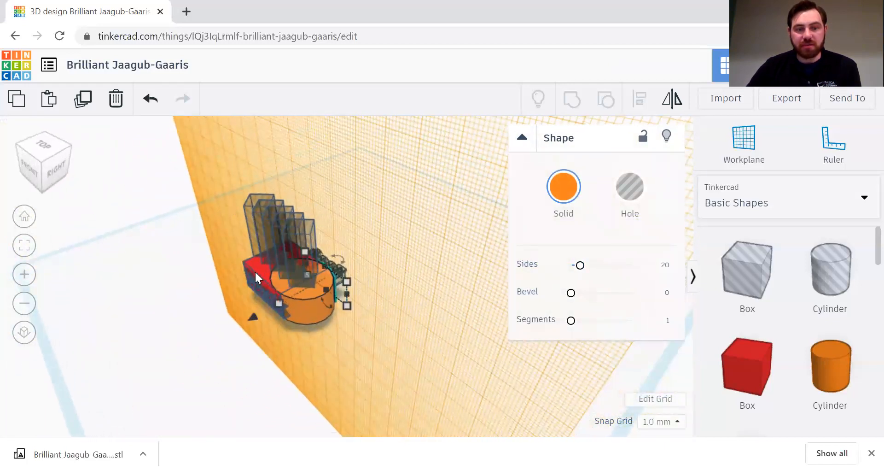
{"action": "right_click_drag", "start_coordinate": [365, 278], "coordinate": [334, 273]}
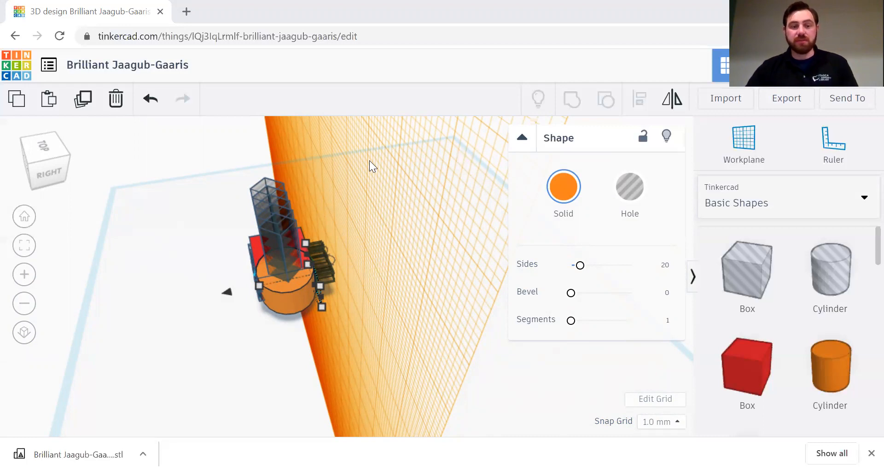
{"action": "right_click_drag", "start_coordinate": [390, 257], "coordinate": [515, 226]}
{"action": "left_click", "coordinate": [735, 136]}
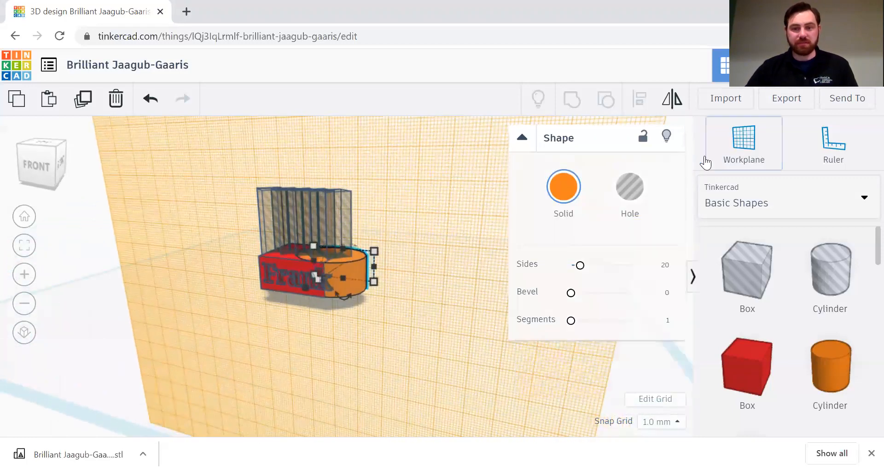
Step: Reset the workplane to the default floor and view the parts from low and elevated front angles
{"action": "left_click", "coordinate": [259, 377]}
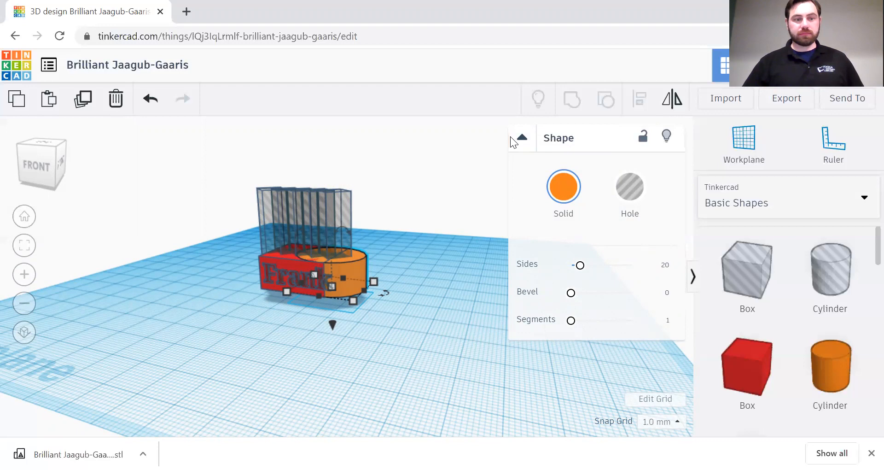
{"action": "right_click_drag", "start_coordinate": [191, 299], "coordinate": [241, 284]}
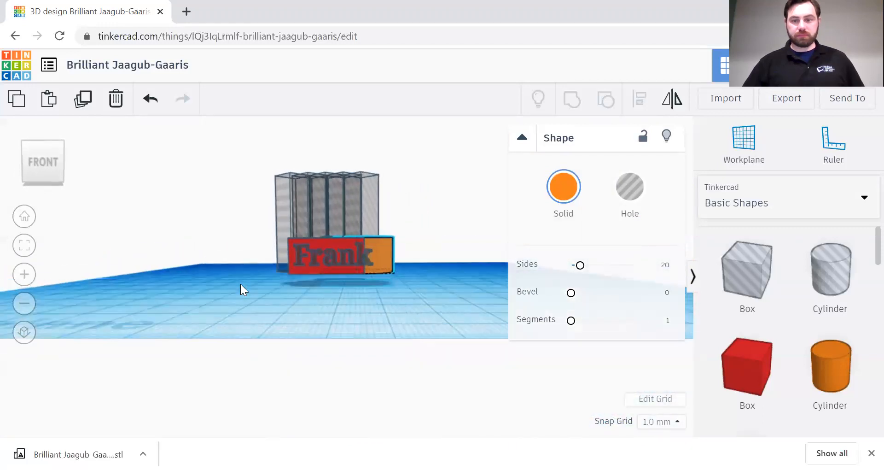
{"action": "right_click_drag", "start_coordinate": [212, 177], "coordinate": [302, 133]}
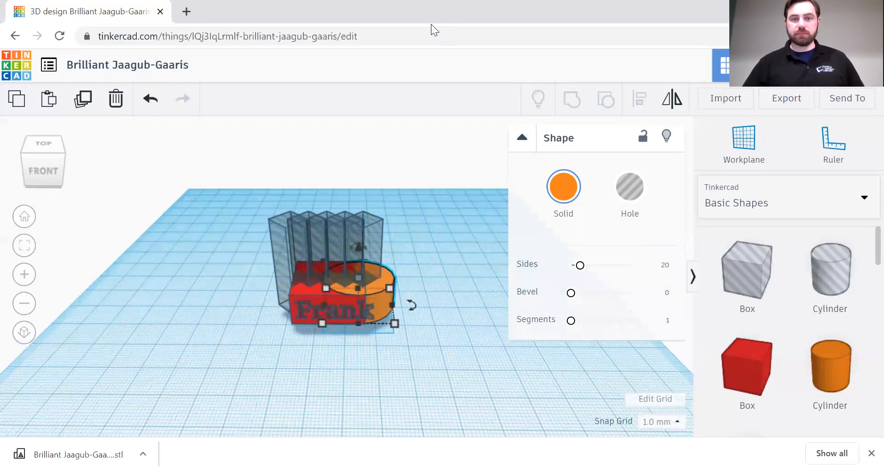